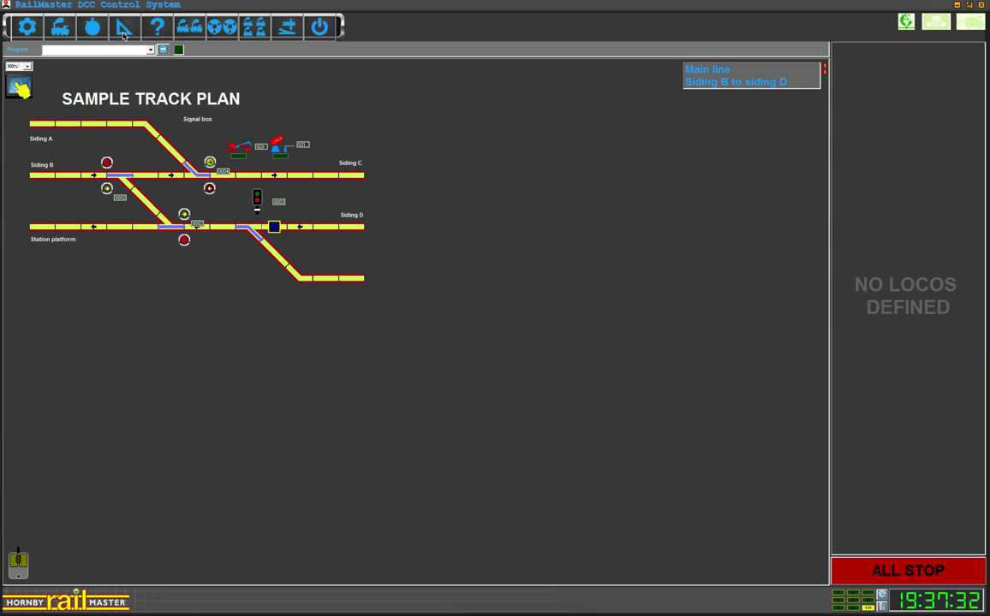
Open the Track Plan Designer and maximize its window
click(125, 33)
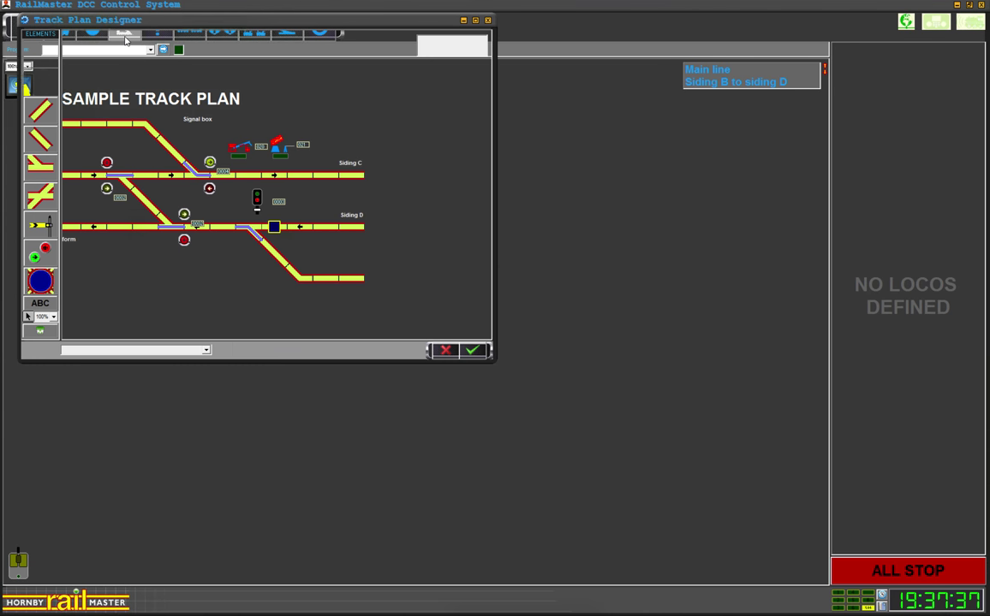
drag(164, 30, 200, 30)
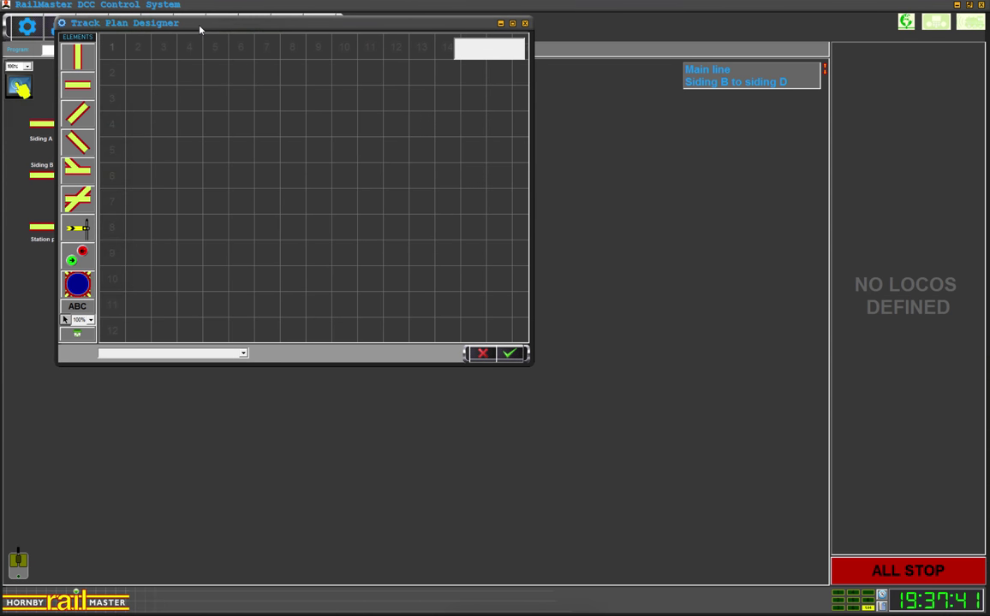
click(512, 23)
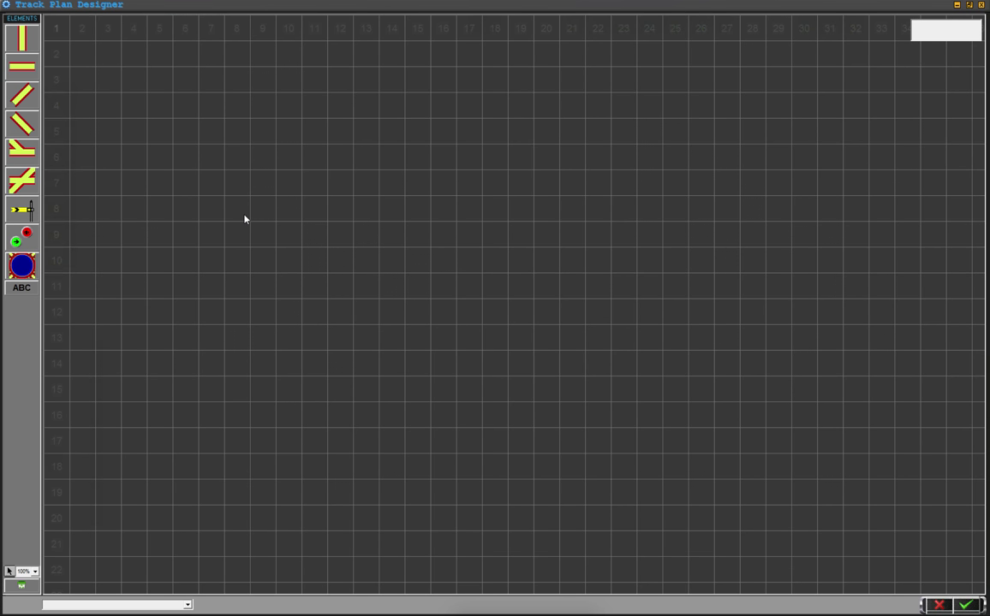
Place a horizontal point branching down-left at column 13, row 5, and one branching up-right at column 12, row 6, forming a crossover
click(20, 155)
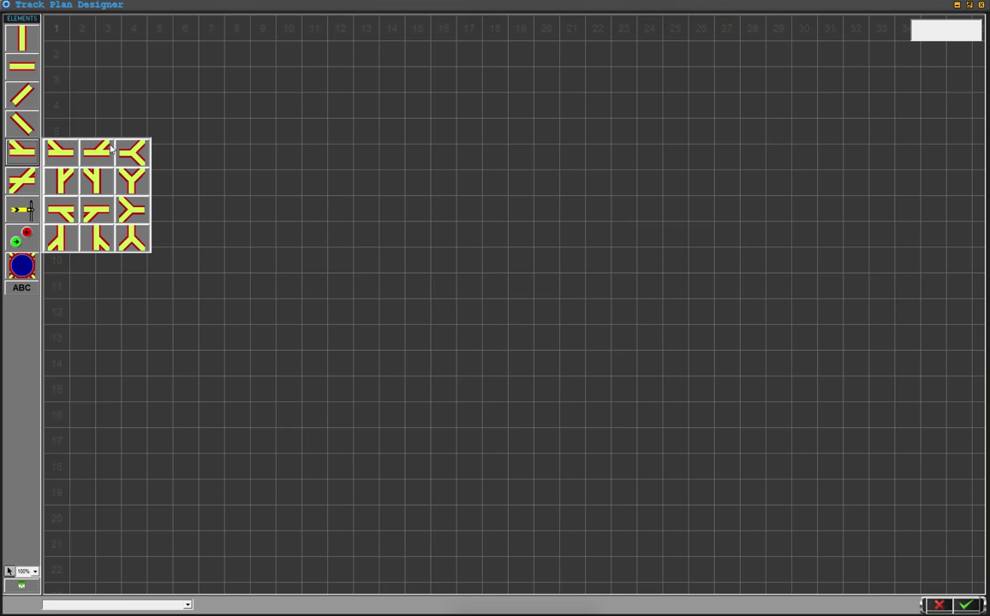
click(91, 208)
drag(82, 53, 370, 134)
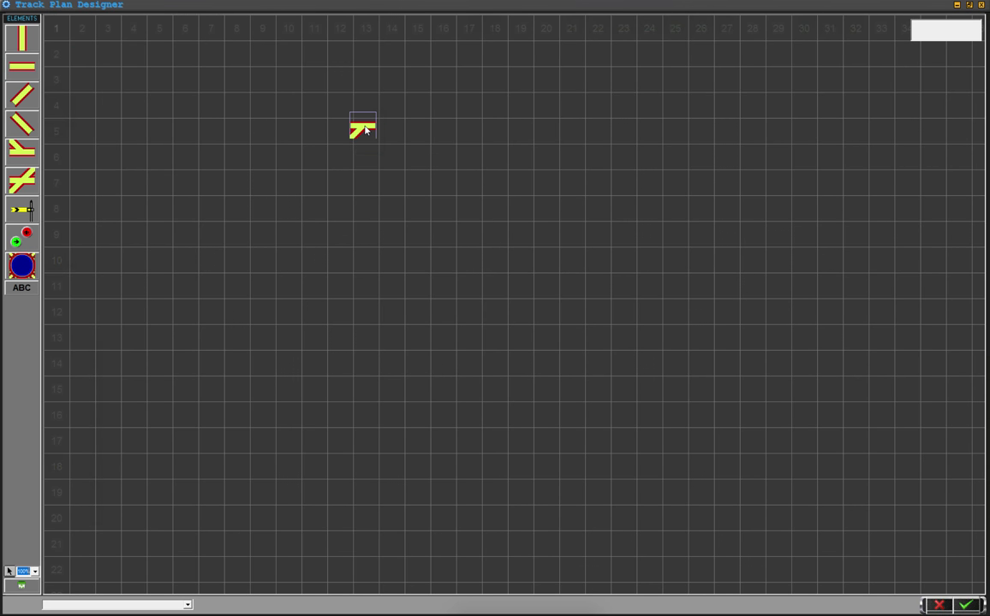
click(17, 152)
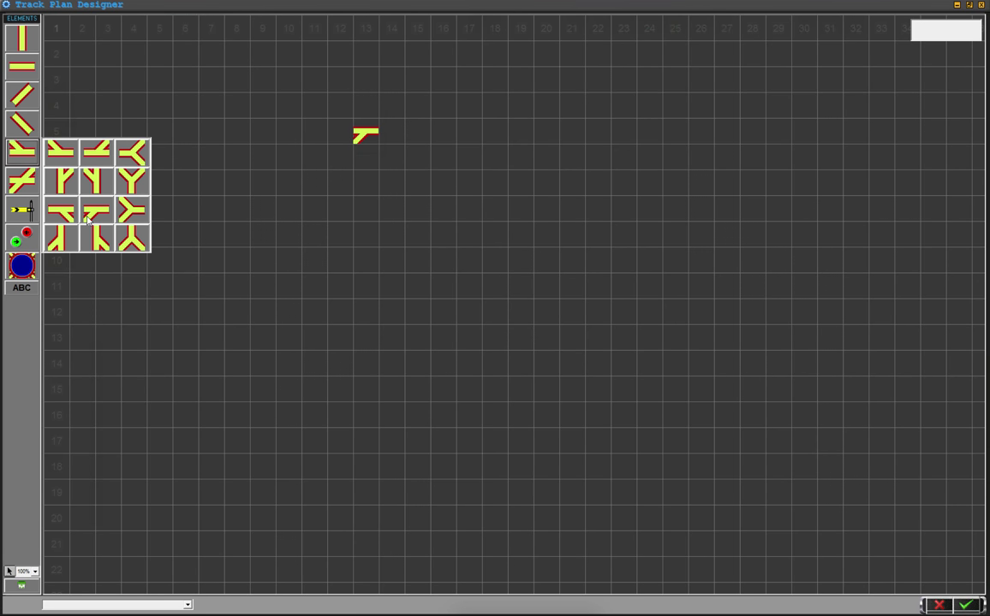
click(99, 150)
drag(81, 49, 340, 155)
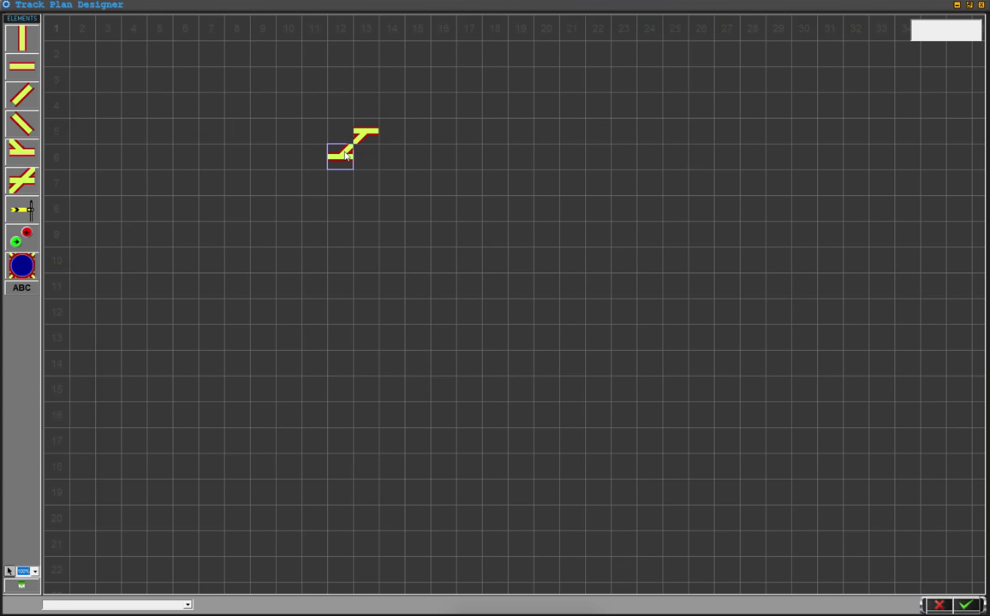
Place a horizontal point branching down-right at column 14, row 5, and acknowledge the proximity warning
click(16, 142)
click(33, 158)
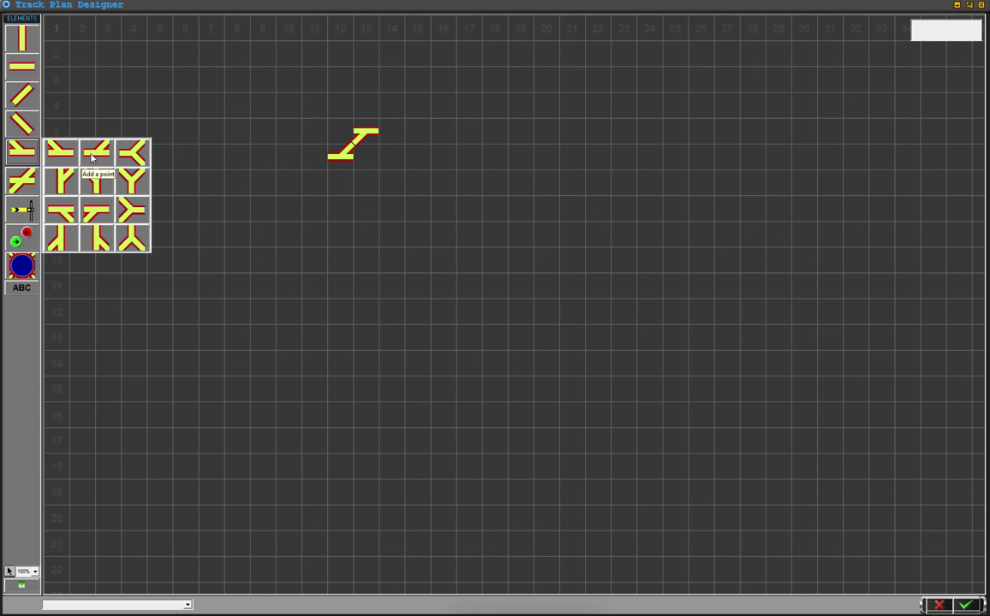
click(92, 157)
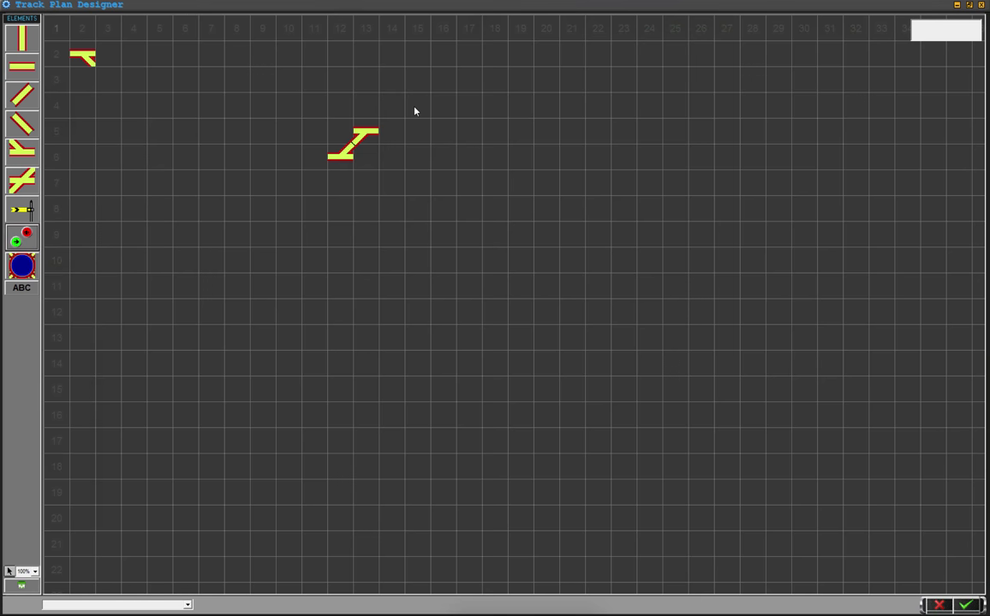
drag(81, 57, 391, 136)
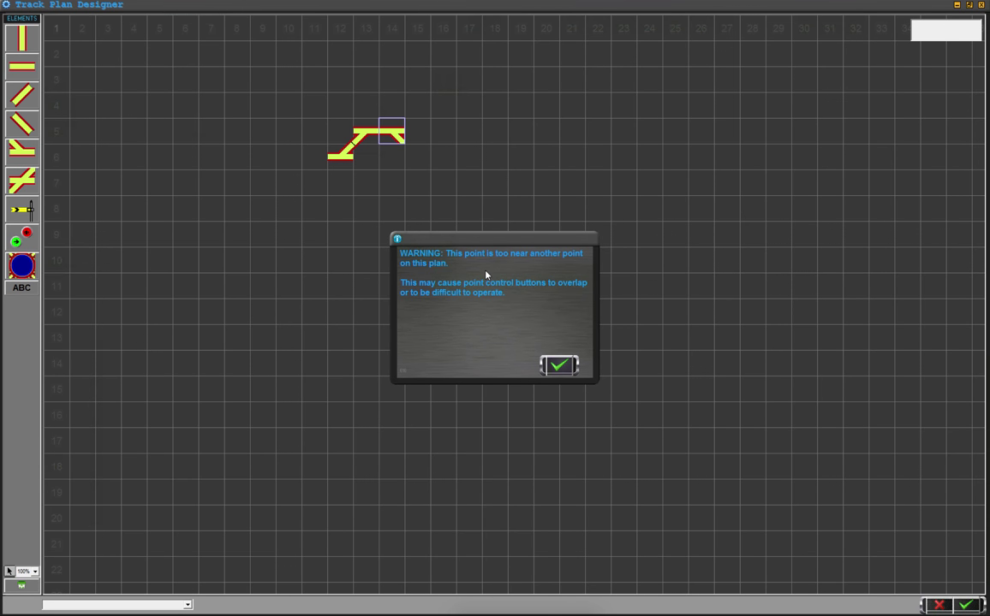
click(561, 365)
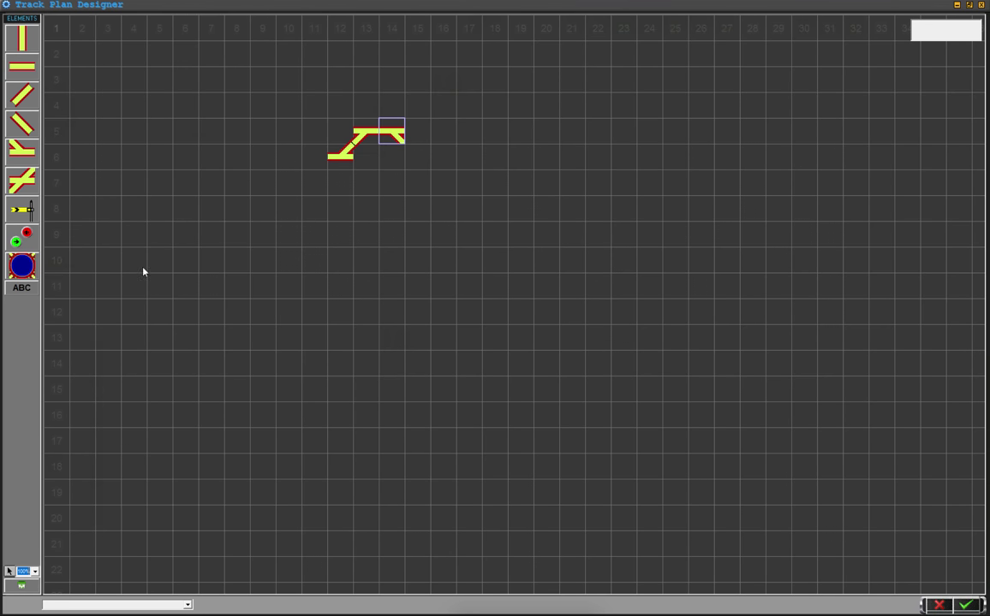
Add a pair of point control buttons at column 12, with the red one above the row 6 point and the green one below
click(23, 240)
click(60, 240)
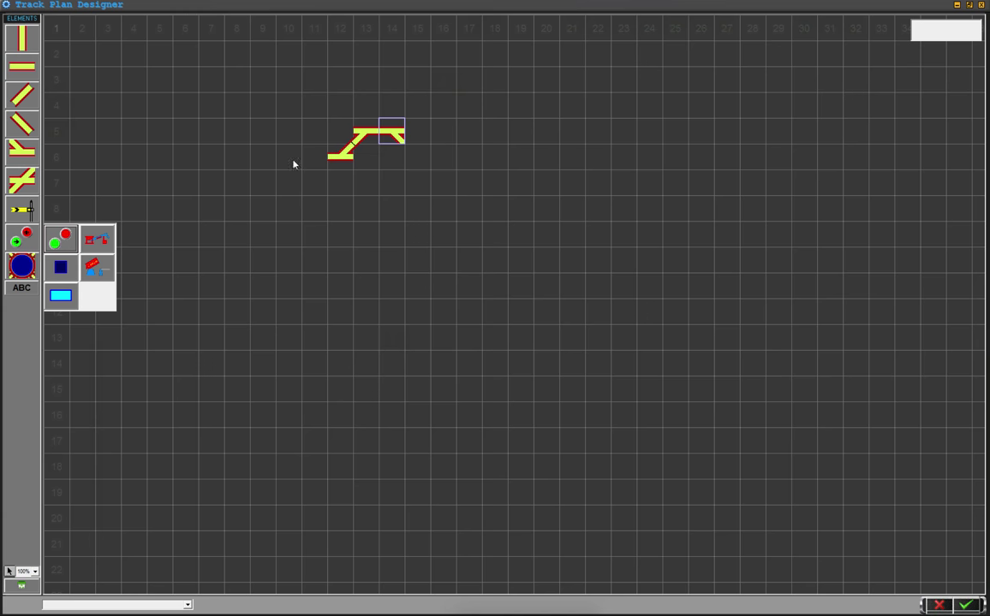
click(60, 240)
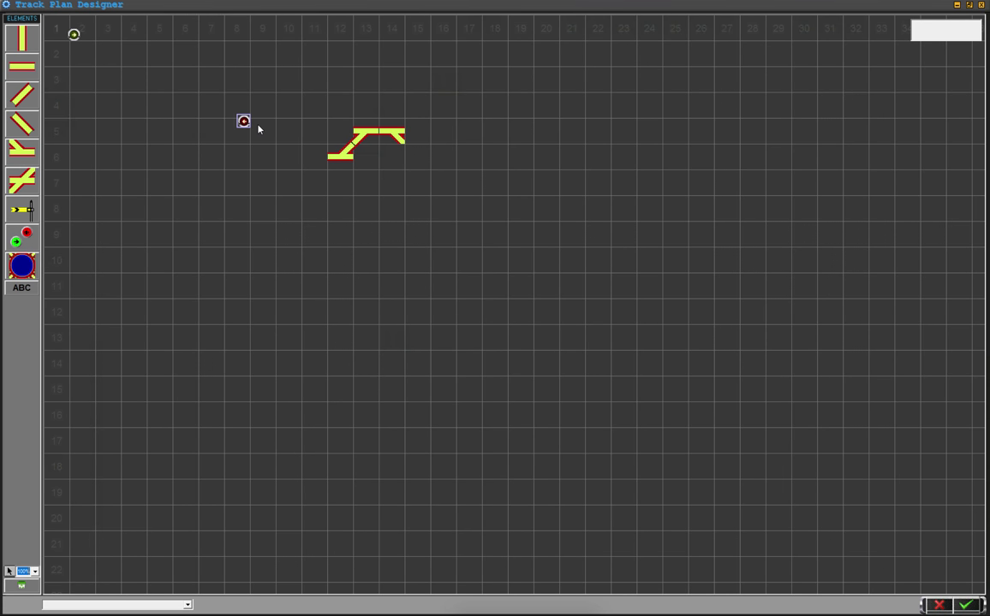
click(342, 180)
click(328, 144)
click(331, 147)
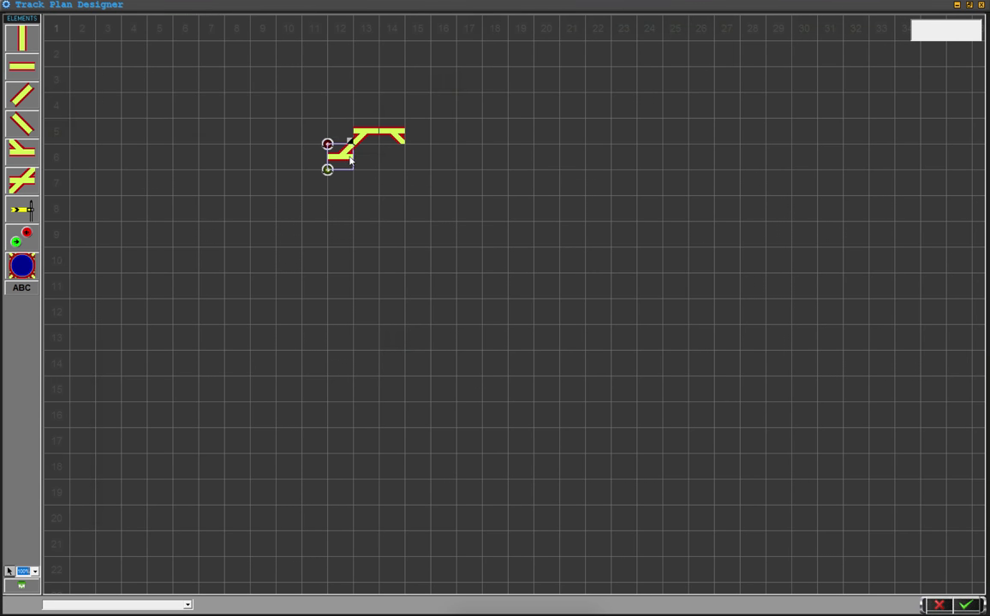
Move the column 14 point to column 15, row 5, and fill the gap with a horizontal track piece
click(400, 137)
click(558, 364)
drag(398, 139, 421, 137)
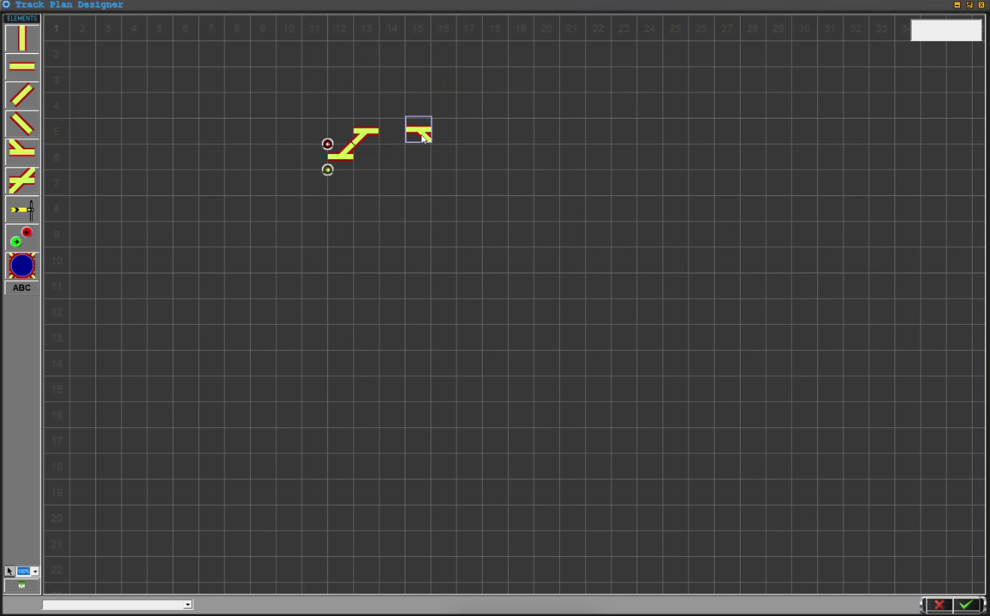
click(30, 60)
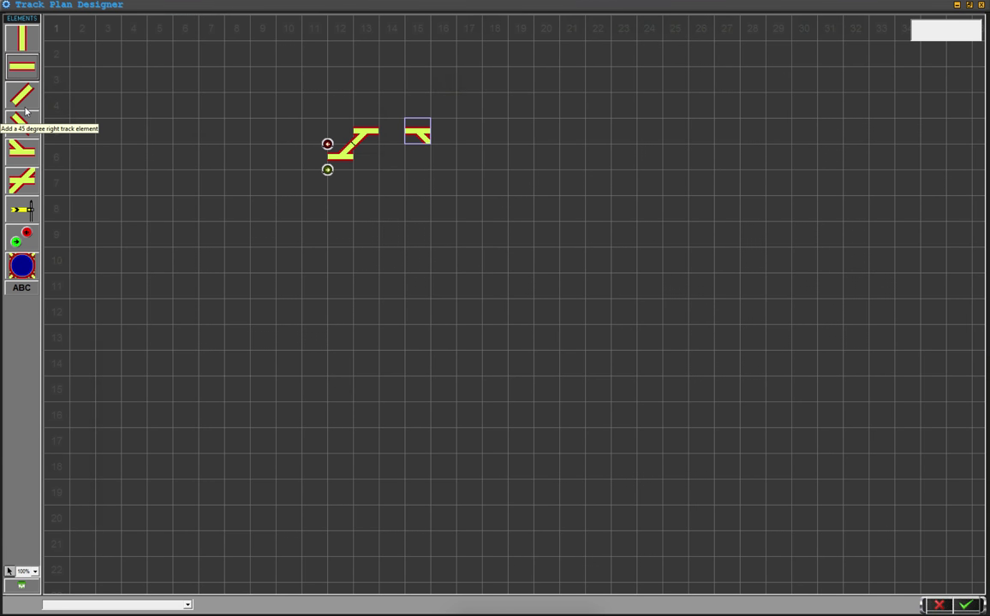
drag(21, 66, 391, 130)
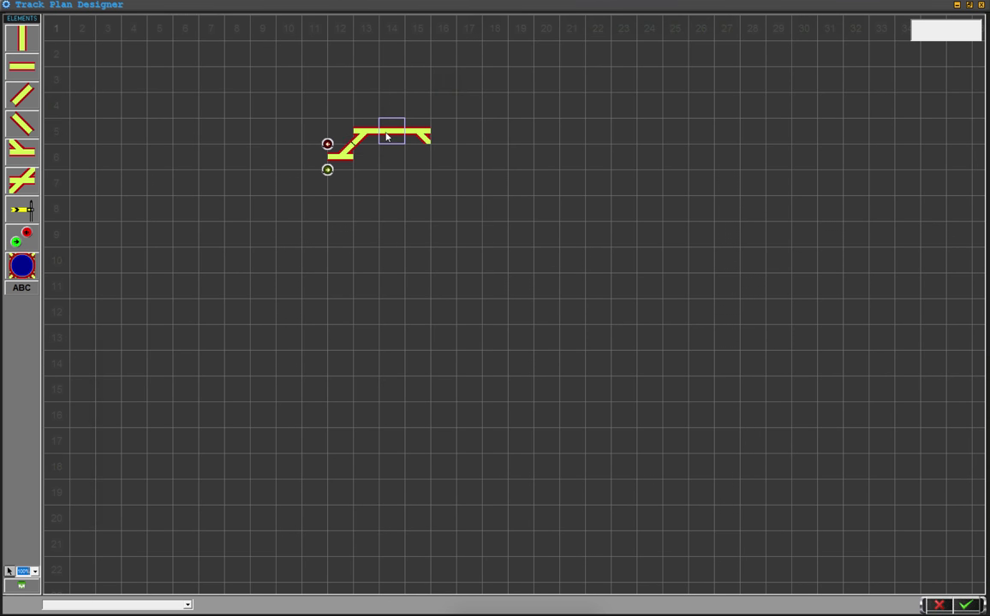
Move the red control button above the column 13 point and the green one to column 13 below row 6
drag(323, 147, 359, 110)
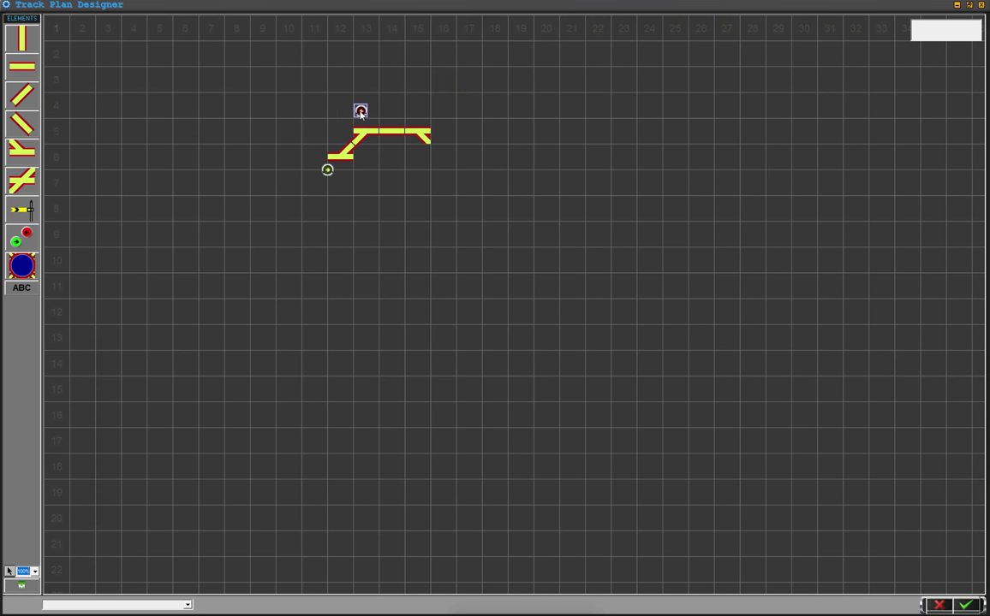
drag(327, 170, 360, 177)
Place a horizontal point branching up-left at column 16, row 6, to complete the second crossover
click(14, 144)
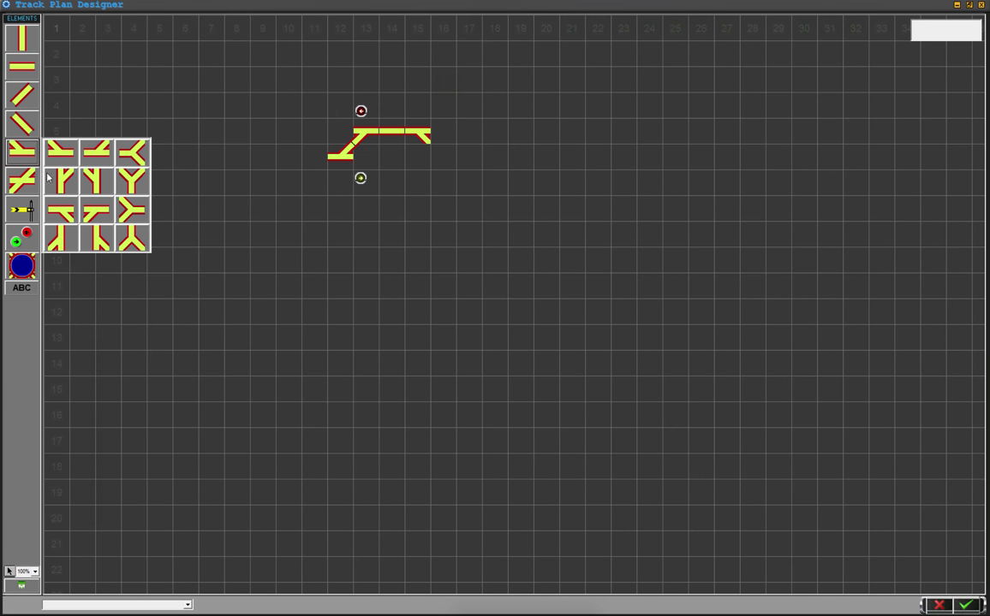
click(86, 207)
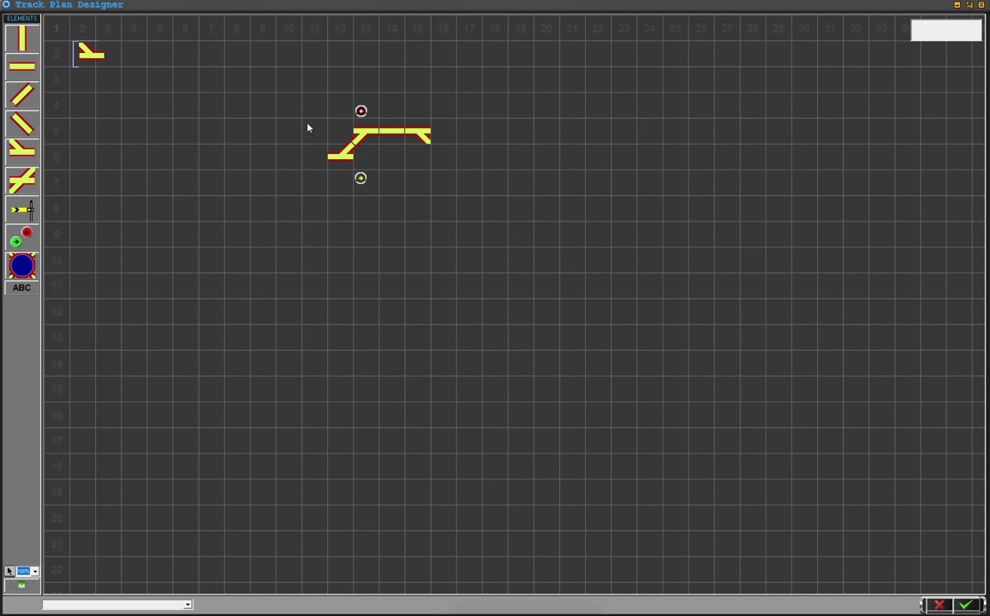
click(436, 157)
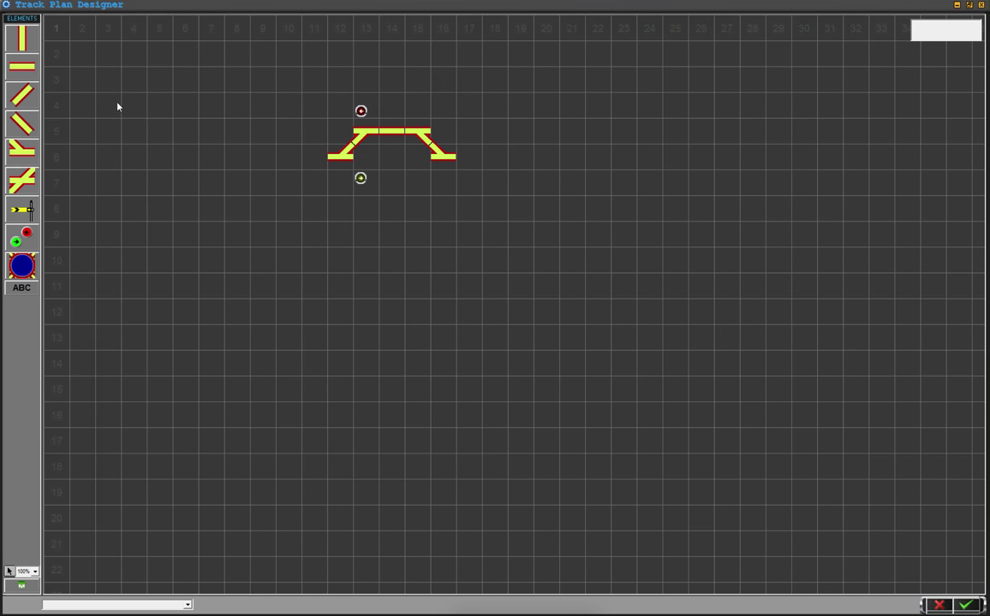
Add point control buttons for the second crossover, the green one above the column 15 point and the red one below the column 16 point
click(21, 236)
click(56, 232)
click(425, 113)
click(436, 178)
Lay horizontal track pieces in columns 13, 14 and 15 of row 6 to join the two lower points
click(21, 66)
click(362, 153)
click(363, 152)
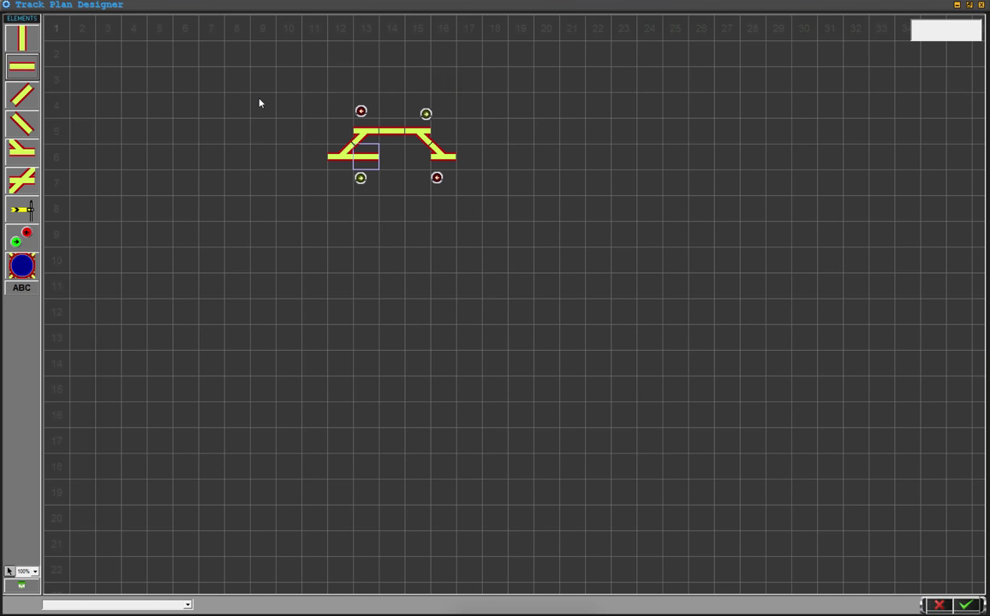
click(32, 75)
click(392, 159)
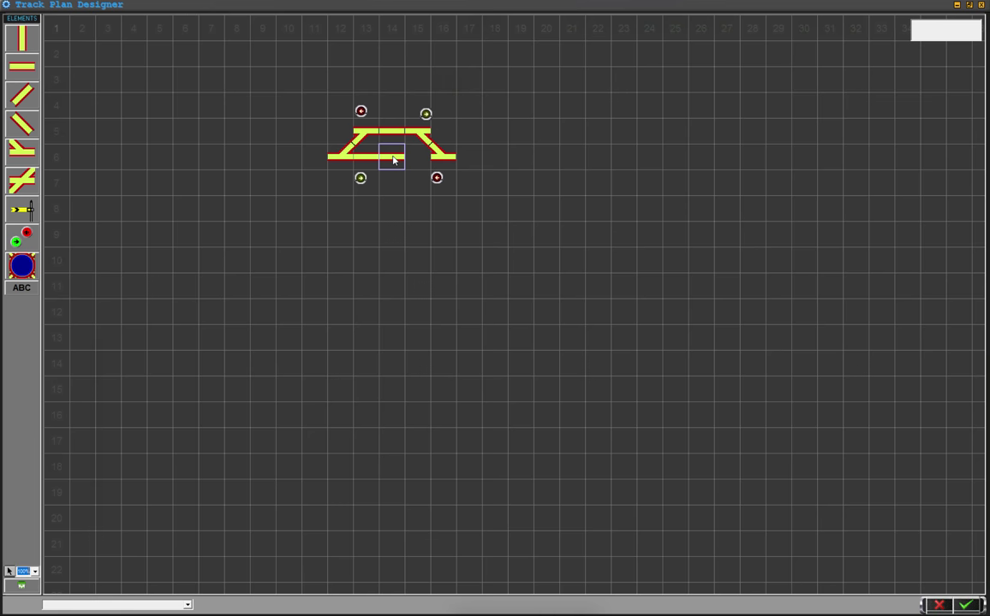
click(22, 66)
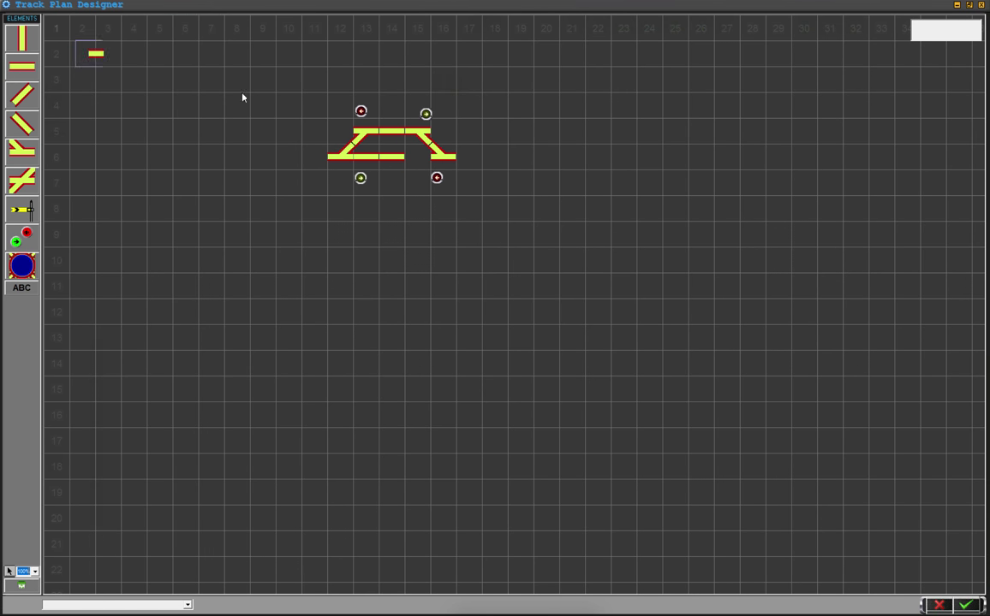
click(418, 160)
click(423, 161)
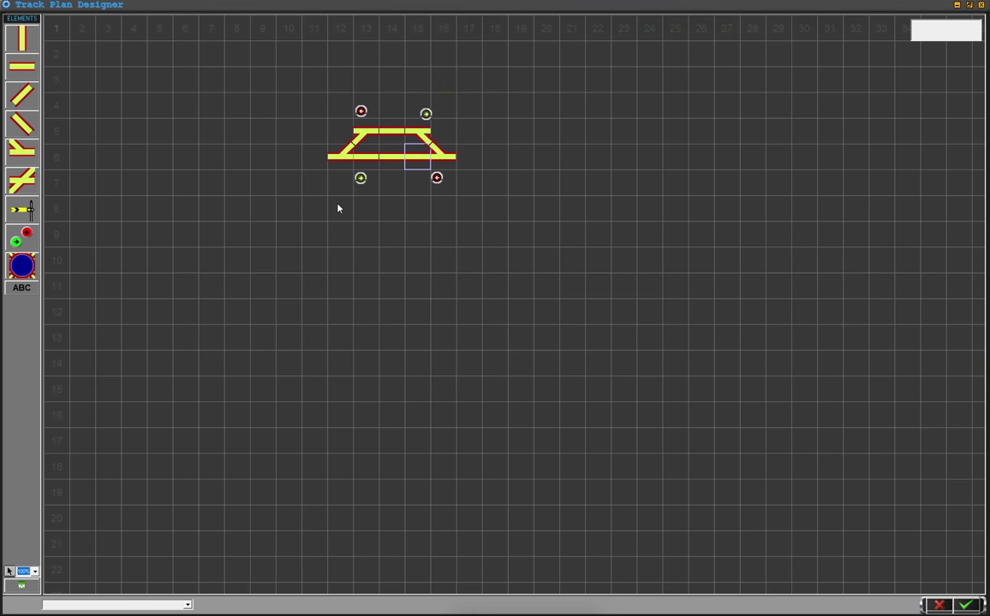
Move the lower green control button closer to the point at column 12, row 6
click(360, 178)
drag(361, 177, 348, 157)
click(347, 157)
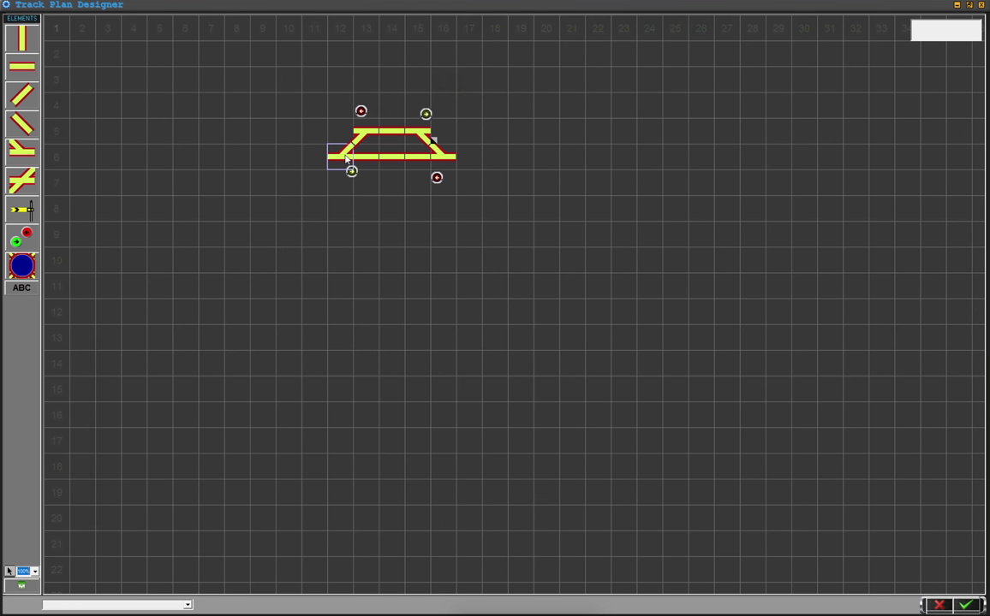
In the lower green button's point settings, set the decoder port to 1 and the type to Hornby R8216 4-port decoder
click(351, 172)
double_click(351, 173)
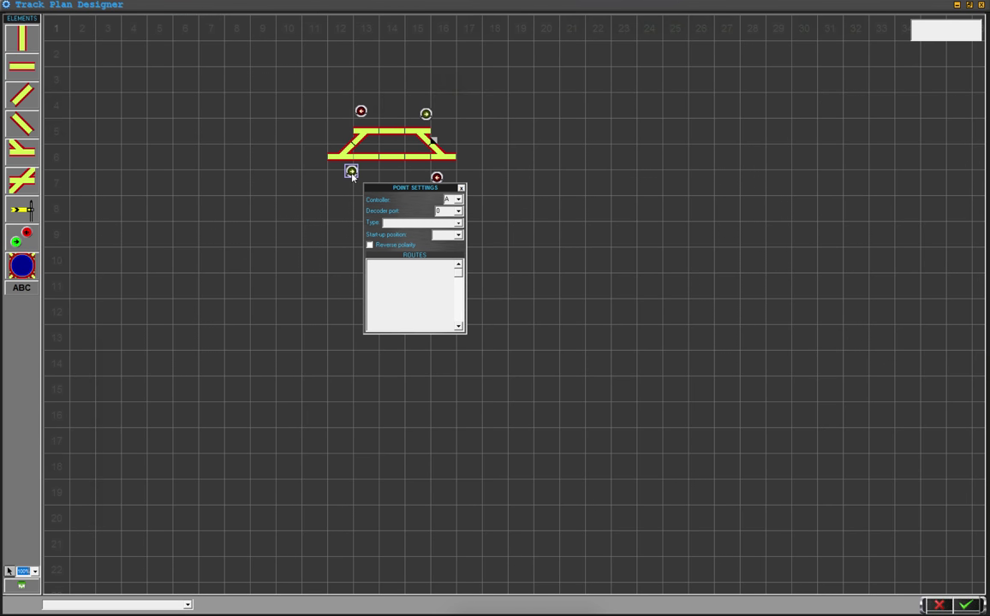
click(457, 212)
click(447, 221)
click(457, 223)
drag(458, 233, 459, 264)
scroll(458, 265, down, 1)
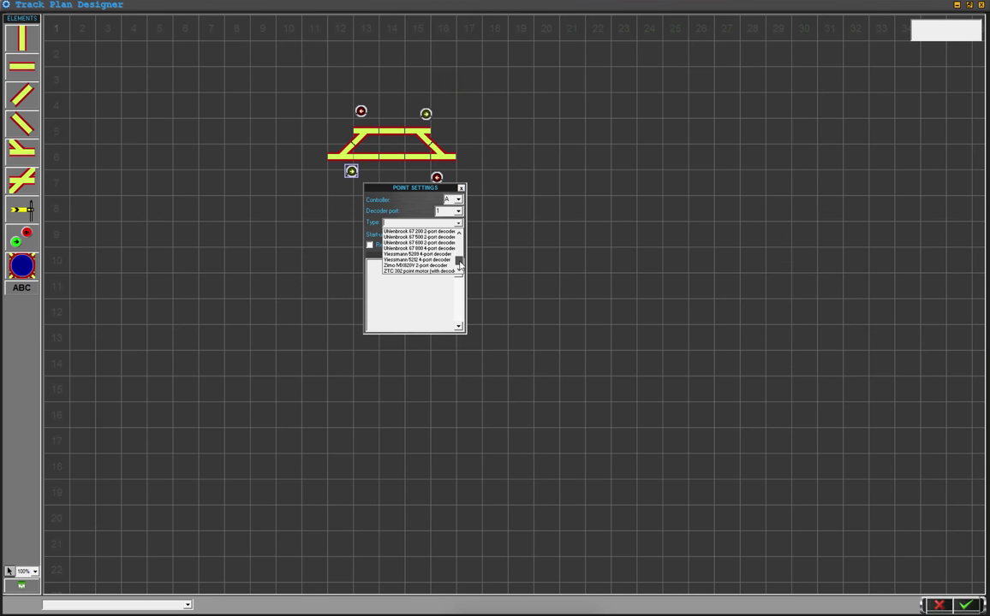
scroll(459, 266, up, 3)
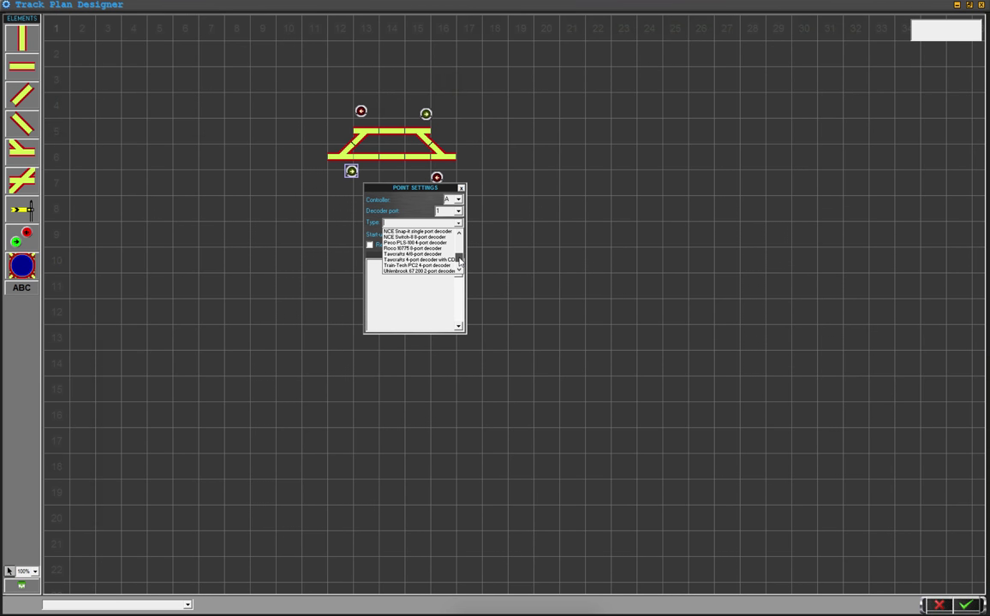
drag(460, 259, 460, 251)
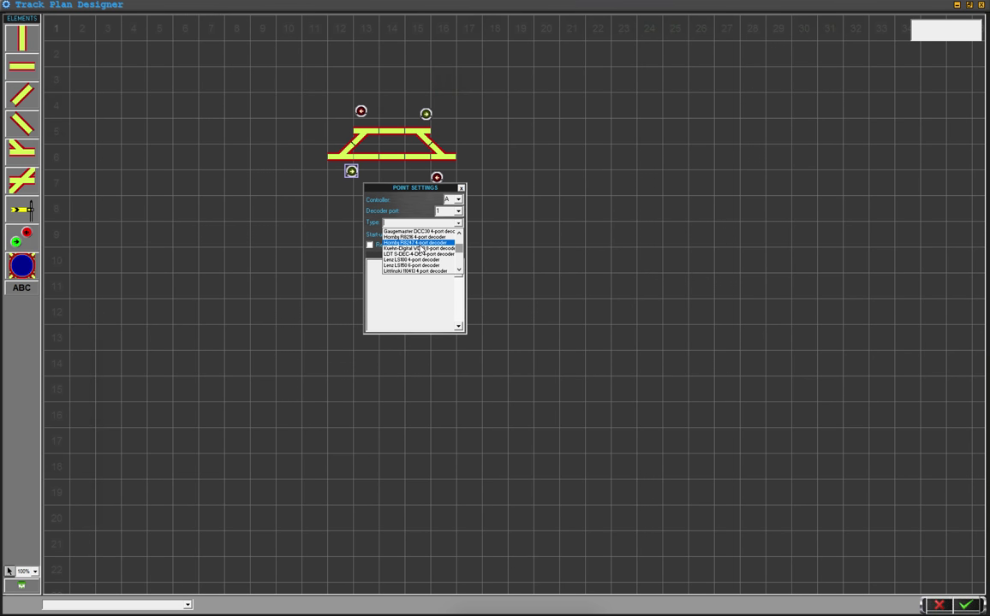
click(420, 242)
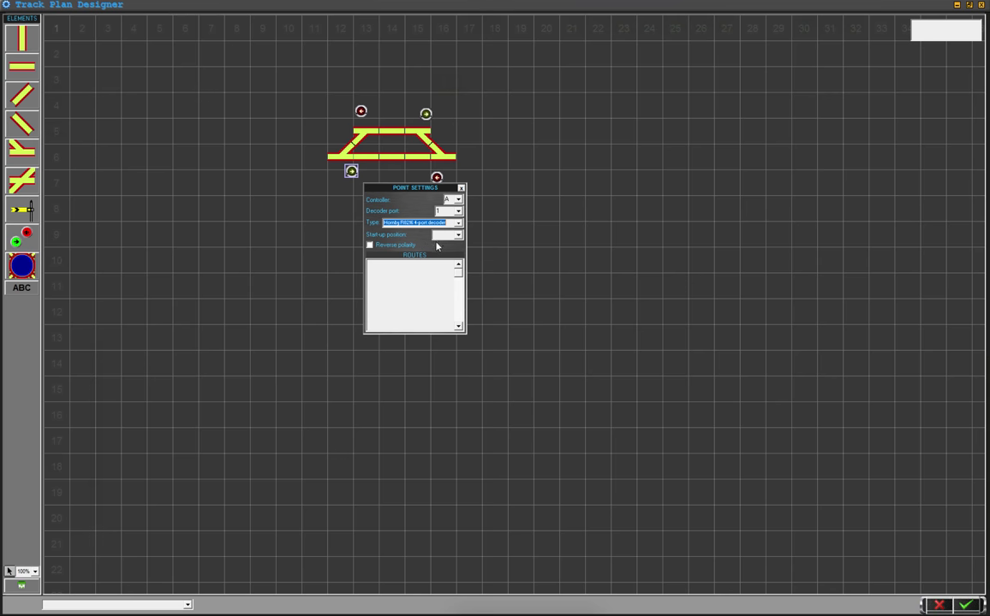
Set the point's start-up position to Left and close the point settings
click(455, 236)
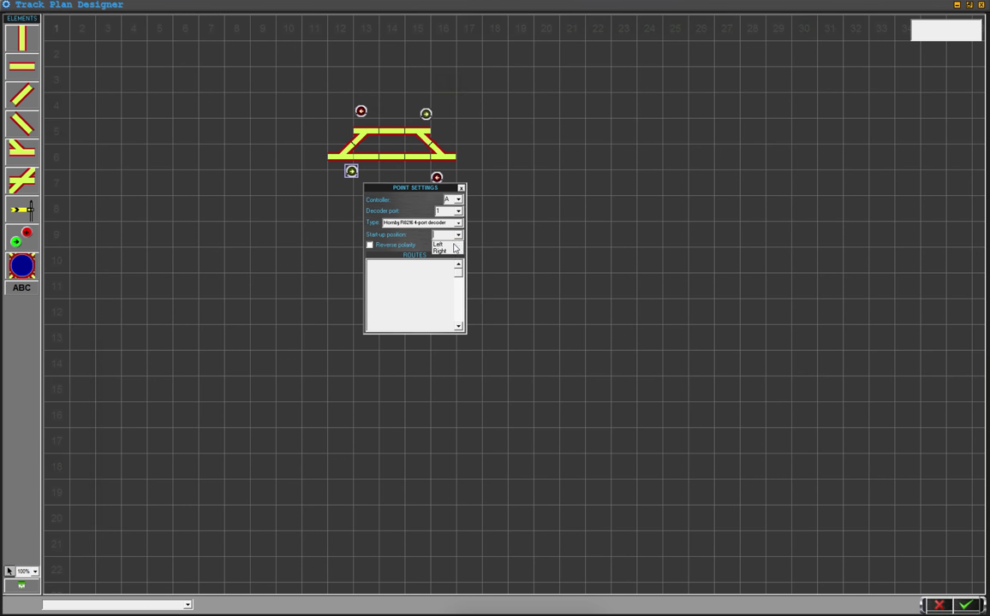
click(452, 248)
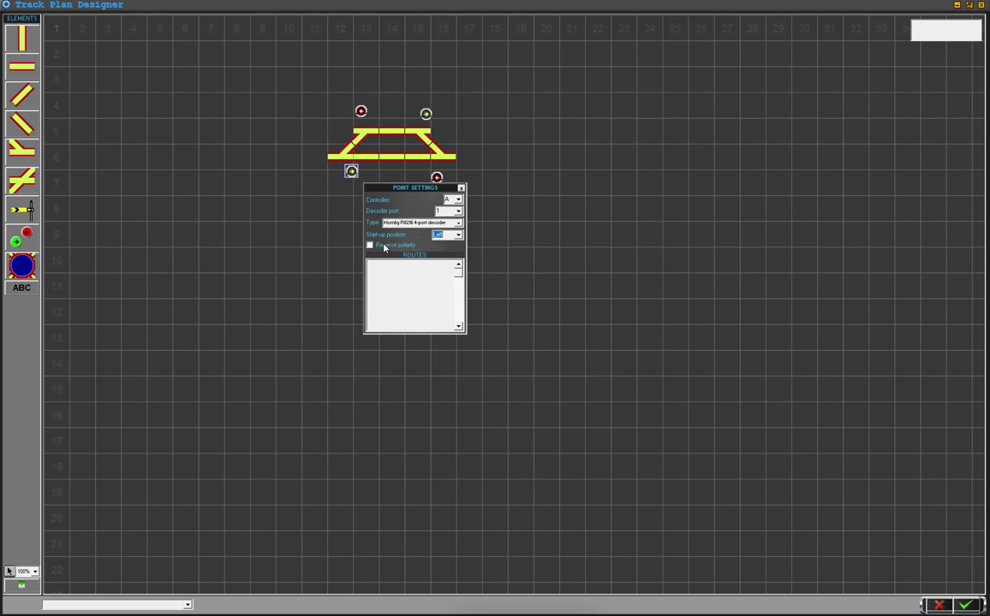
click(392, 269)
click(436, 266)
click(437, 266)
click(461, 188)
Extend the upper line with horizontal track pieces at columns 12 and 16 of row 5
click(361, 112)
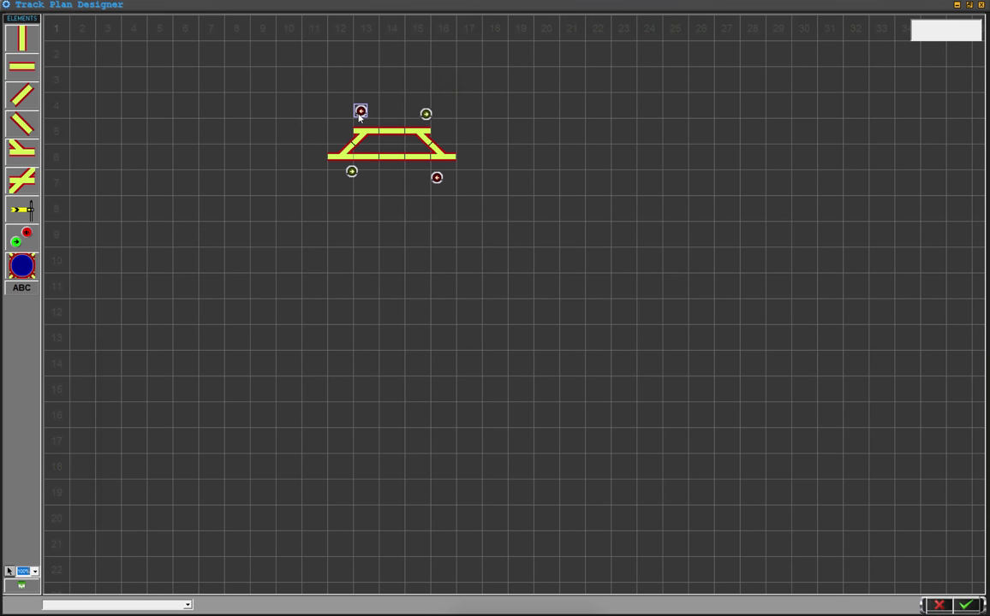
key(Tab)
drag(19, 62, 340, 130)
drag(21, 76, 449, 133)
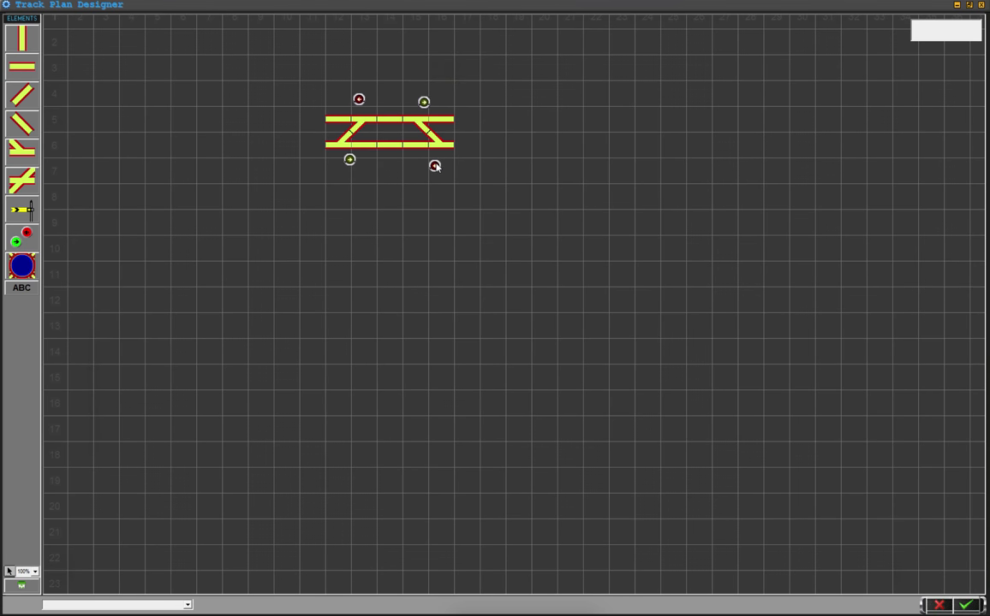
In the lower red button's point settings, set the decoder port to 2 and the type to Hornby R8247 4-port decoder
click(435, 166)
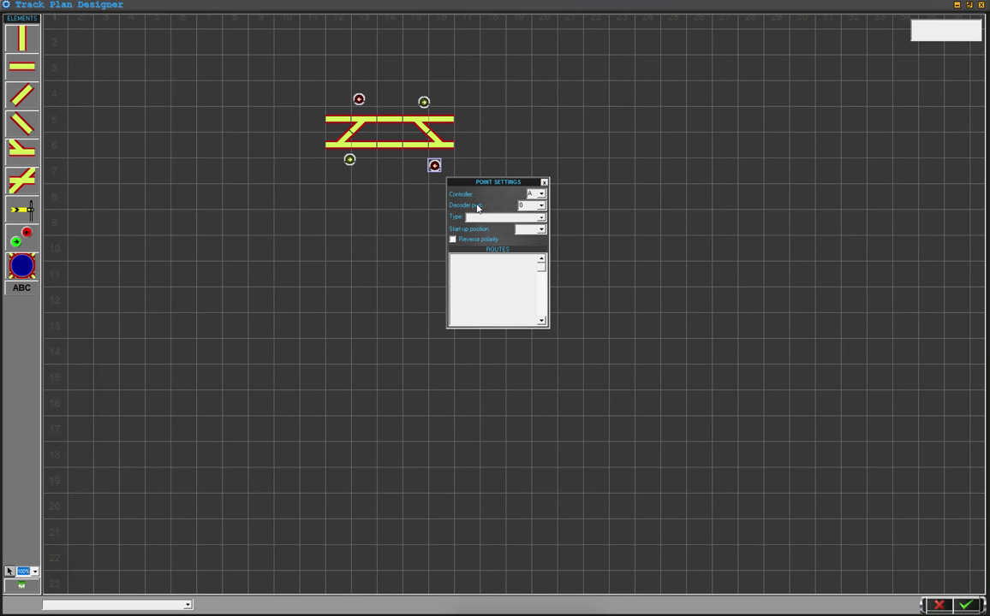
click(537, 205)
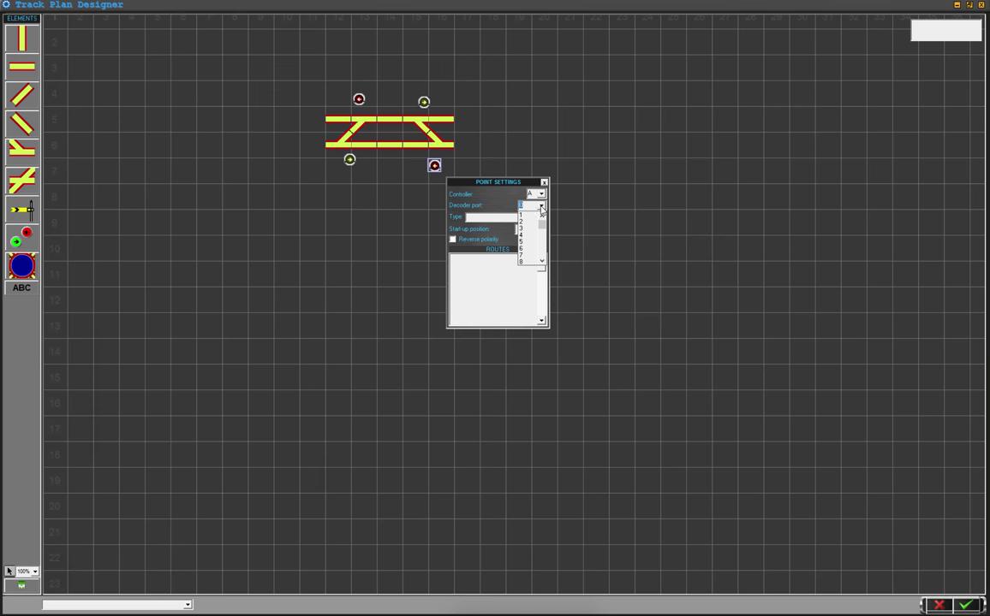
click(528, 224)
click(541, 219)
scroll(544, 244, down, 2)
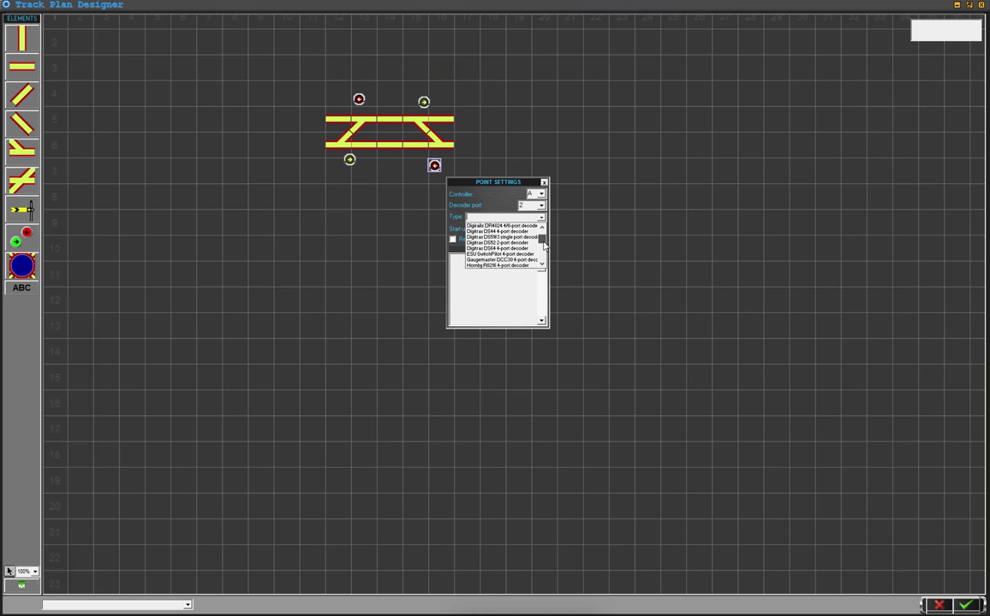
scroll(544, 248, down, 2)
scroll(542, 248, up, 2)
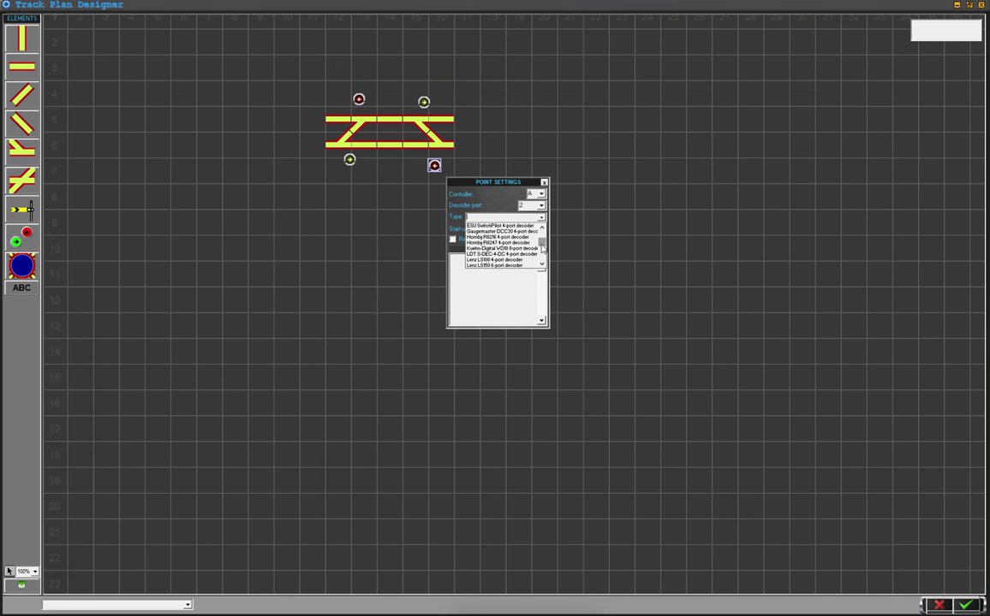
click(504, 243)
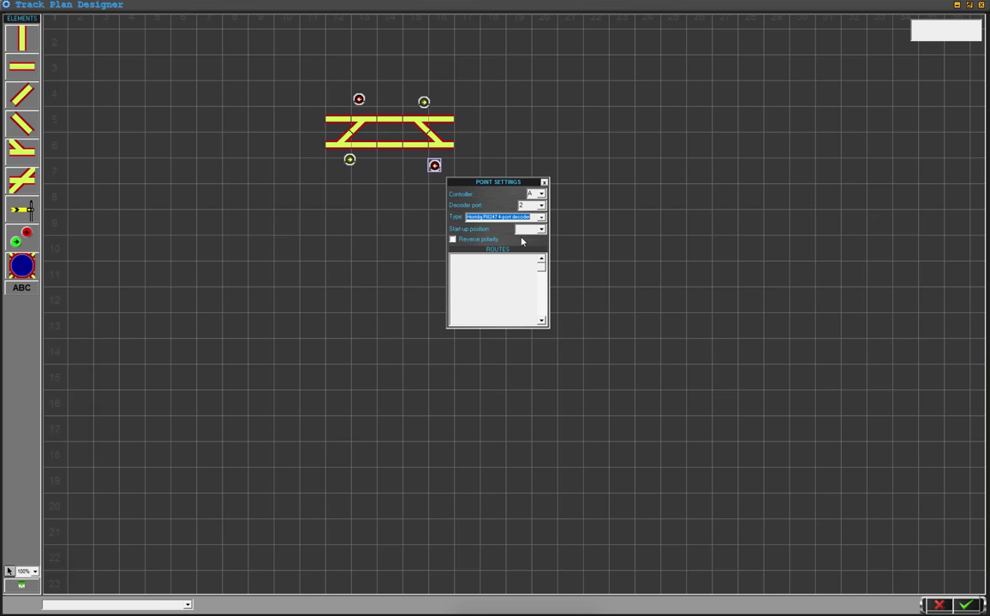
Choose the start-up position for the lower red button's point and close the point settings
click(541, 230)
click(536, 246)
click(543, 182)
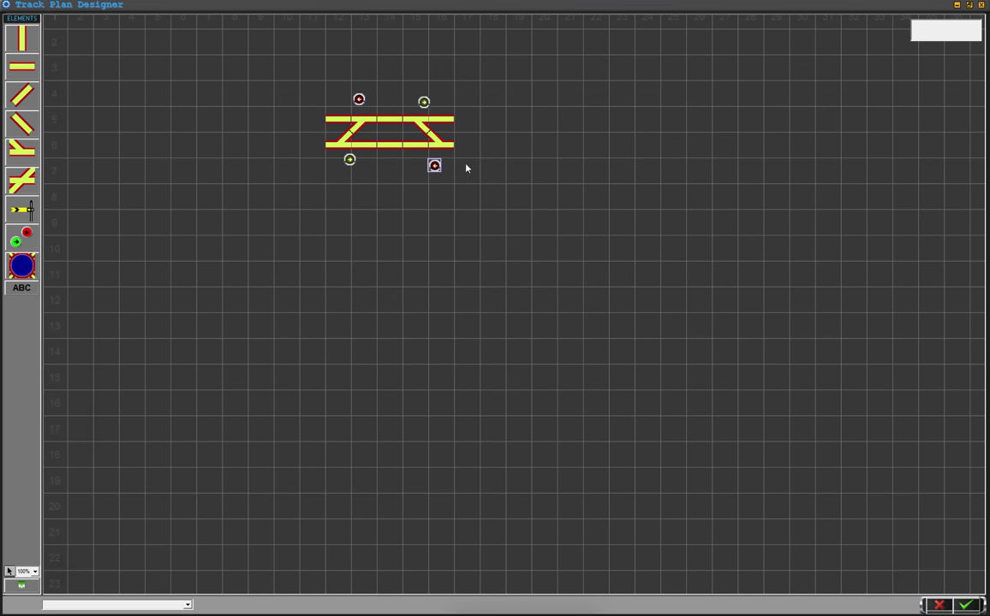
Move one red-green button pair beside the point at column 13, row 5, and the other beside the point at column 16, row 6
drag(436, 170, 435, 168)
drag(358, 102, 377, 132)
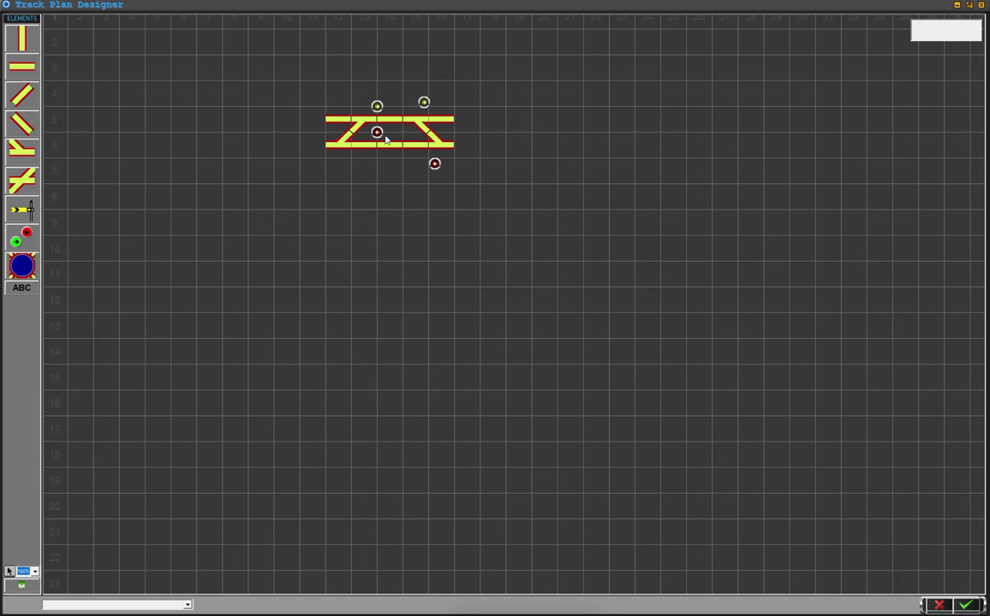
drag(434, 166, 453, 133)
Name the track plan "Dundee Road 1", save it and close the Track Plan Designer
click(56, 604)
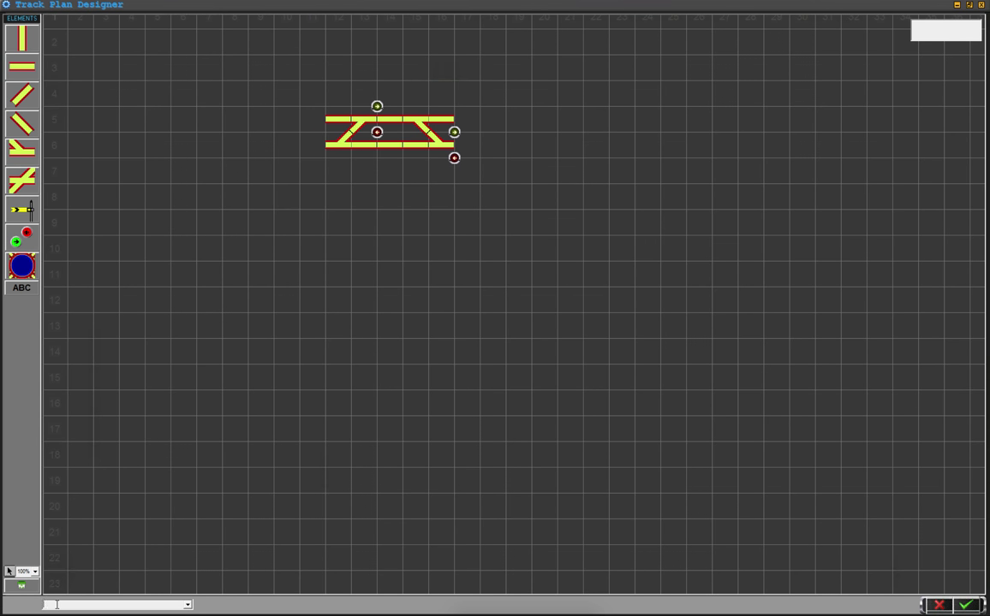
text(Dundee Road 1)
click(966, 606)
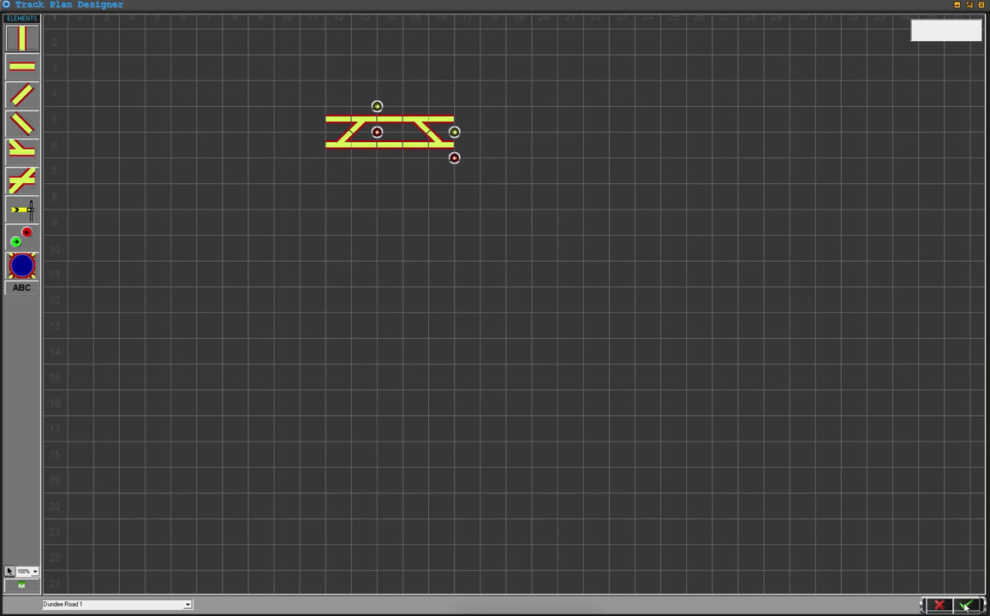
click(981, 6)
In the system settings, set the start-up track to Dundee Road 1 and apply the change
click(138, 50)
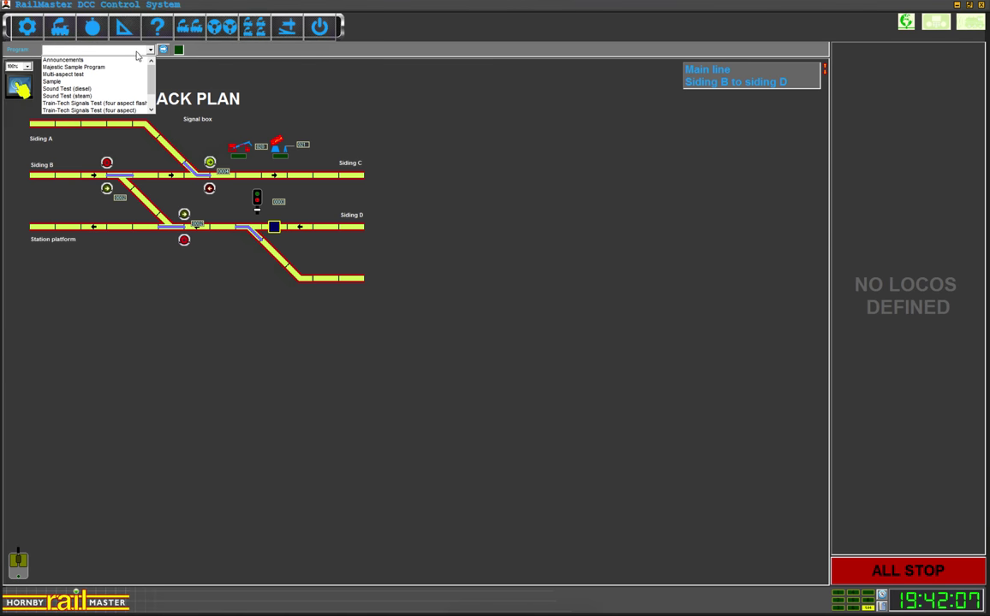
click(21, 46)
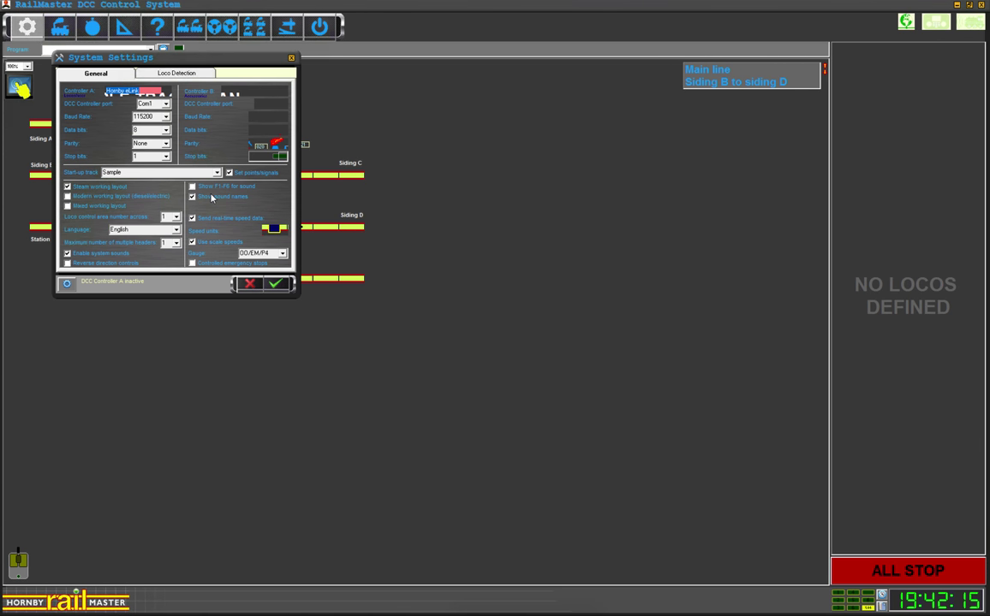
click(216, 172)
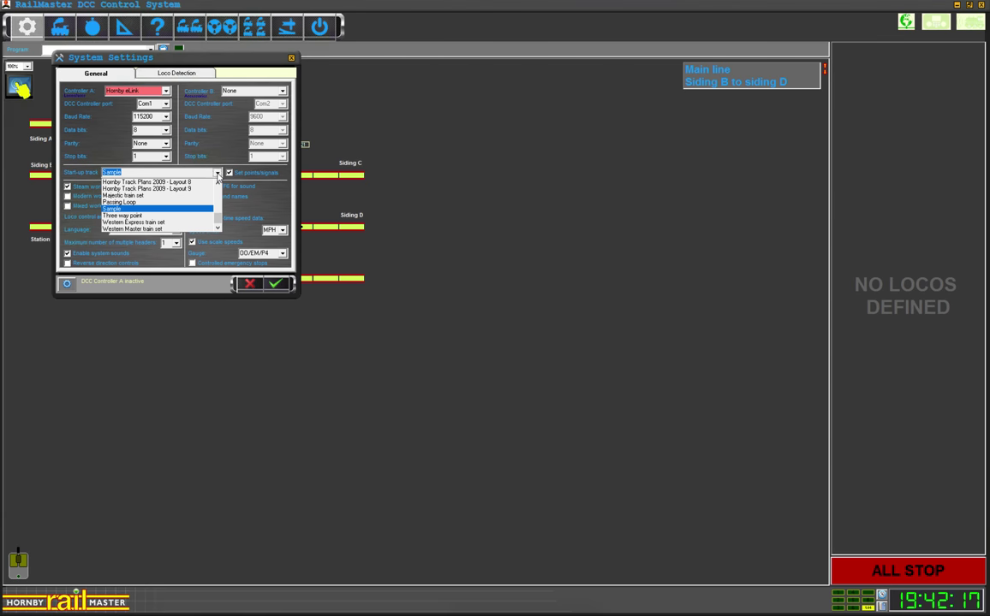
scroll(213, 203, down, 2)
scroll(212, 200, up, 5)
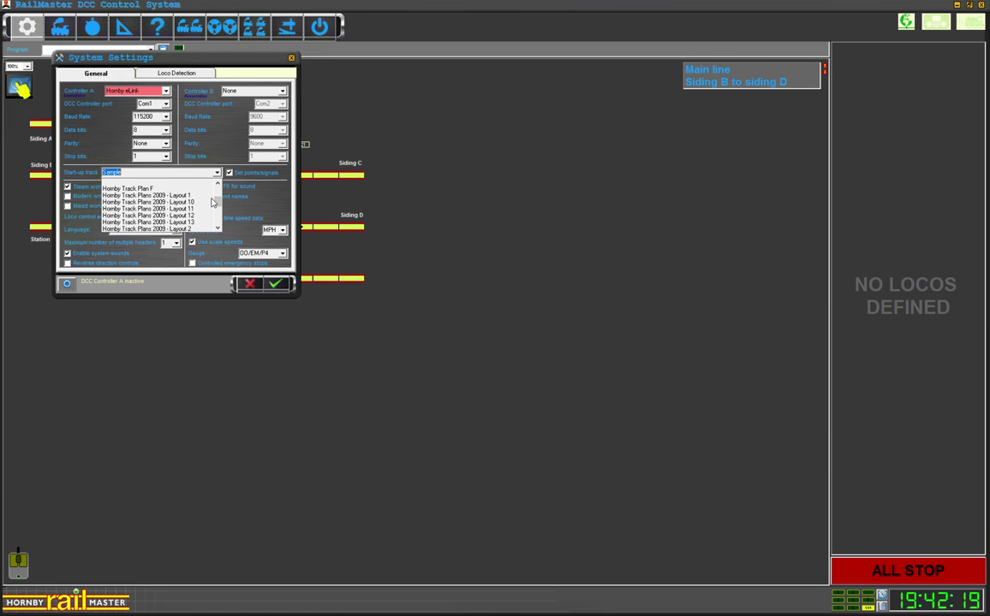
click(172, 191)
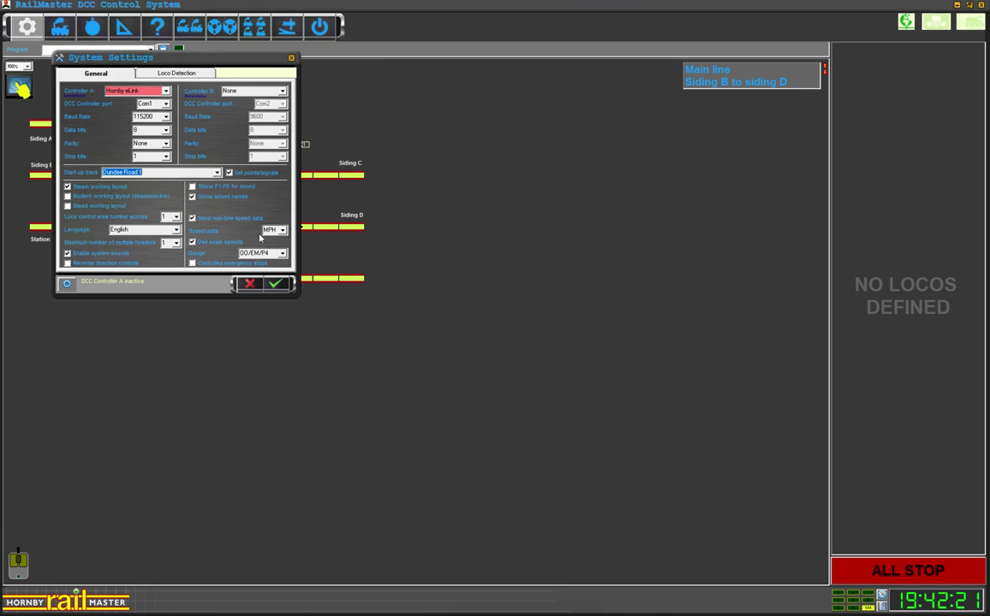
click(275, 284)
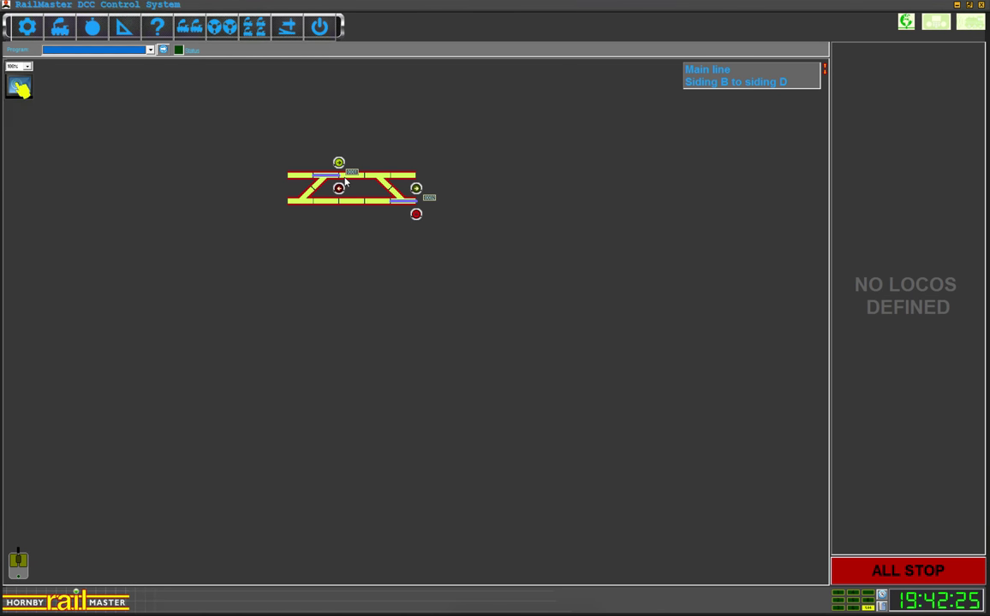
Test both points by switching them back and forth with their red and green control buttons
click(340, 193)
click(417, 190)
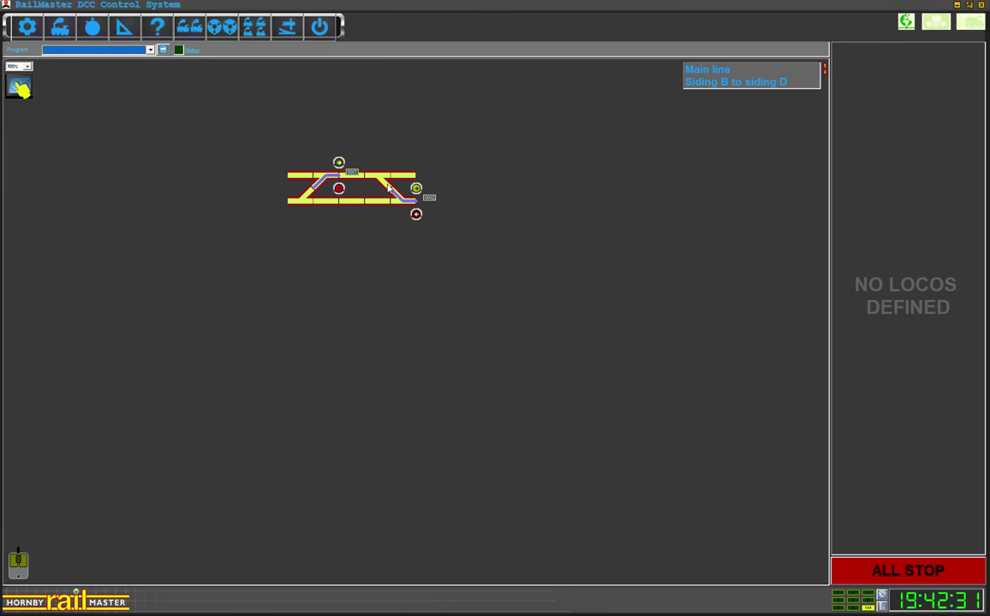
click(339, 188)
click(339, 190)
click(339, 163)
click(339, 190)
click(305, 204)
click(416, 215)
click(339, 164)
Reopen the Track Plan Designer and load the Dundee Road 1 plan
click(124, 30)
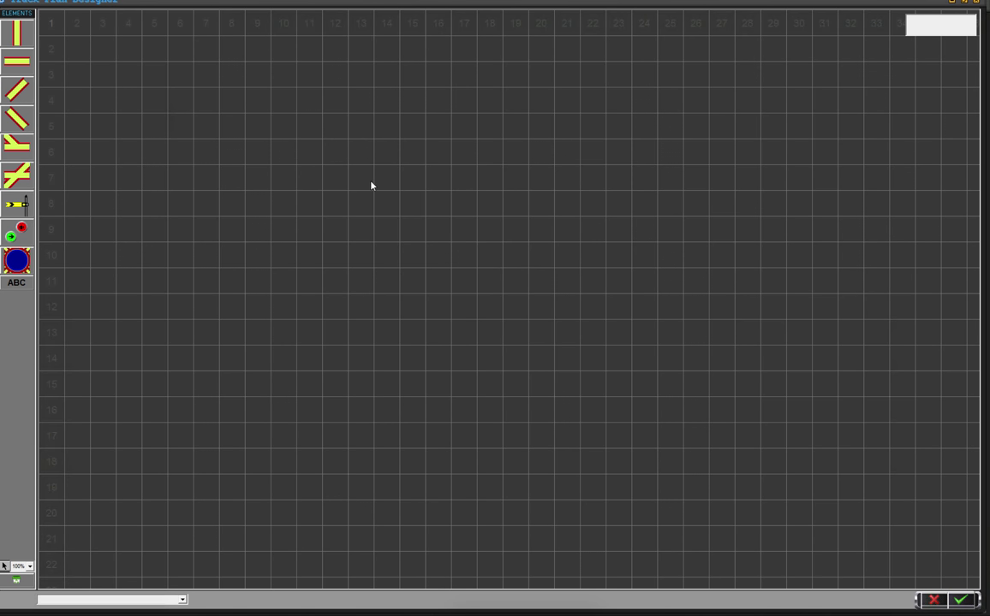
click(181, 601)
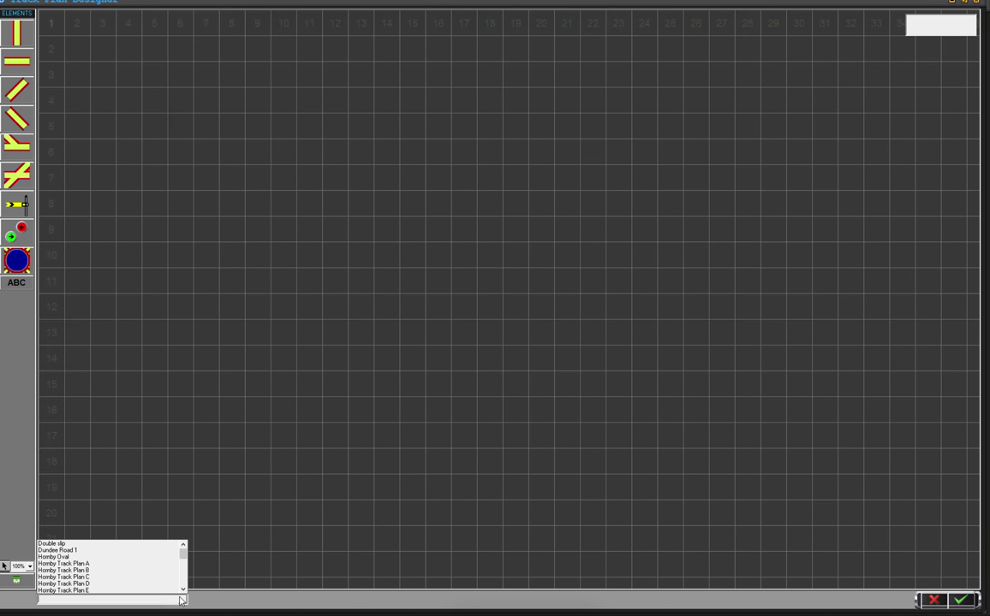
click(120, 551)
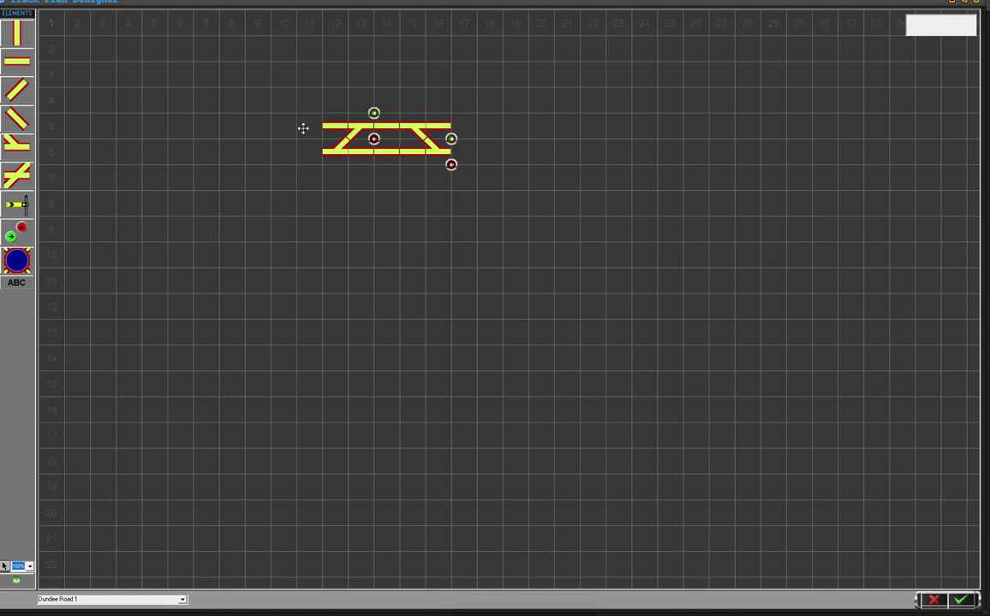
Extend both lines with horizontal track pieces at columns 11 and 17 of rows 5 and 6
click(16, 64)
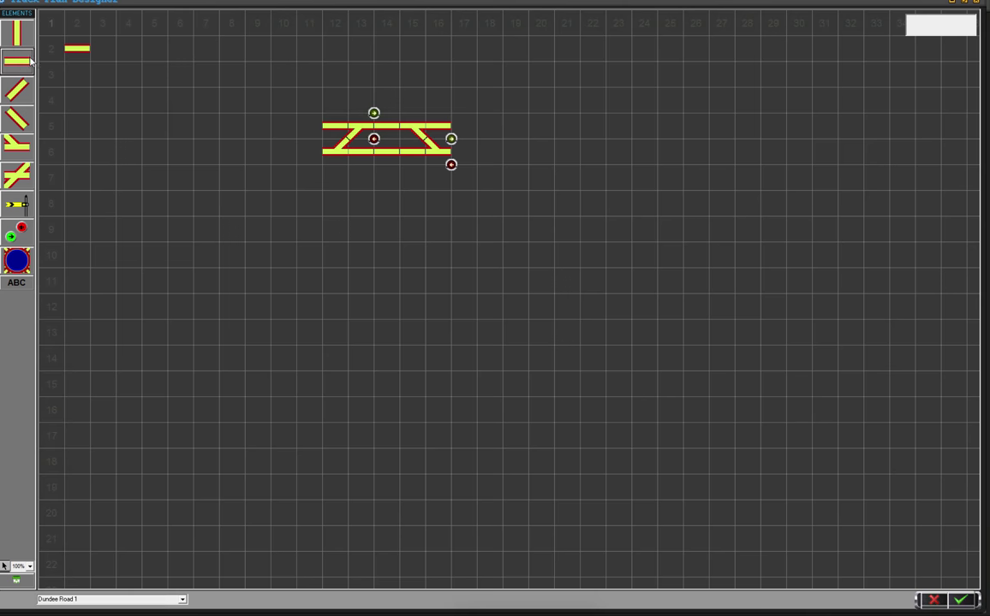
click(127, 100)
drag(127, 101, 308, 129)
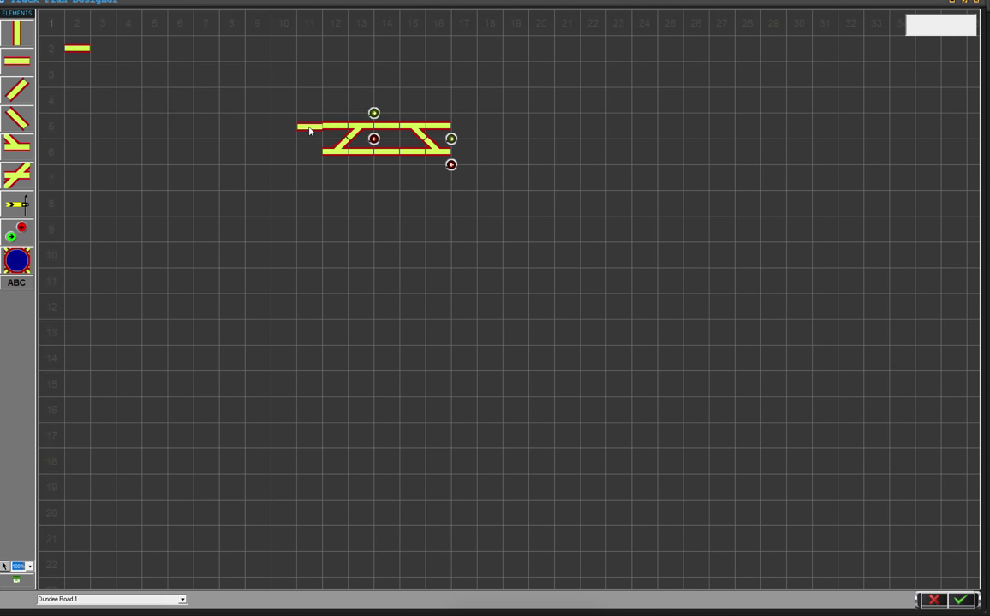
click(308, 129)
drag(85, 54, 317, 158)
drag(87, 49, 467, 129)
drag(82, 52, 468, 160)
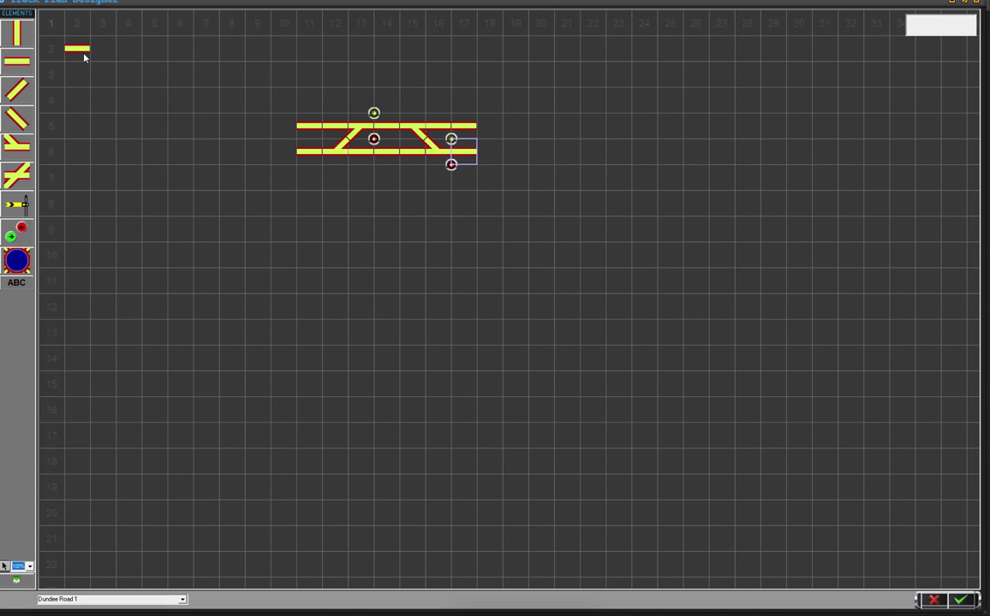
Lengthen both lines further with horizontal track pieces at columns 10 and 18 of rows 5 and 6
drag(79, 48, 491, 156)
drag(78, 48, 287, 130)
drag(86, 50, 294, 161)
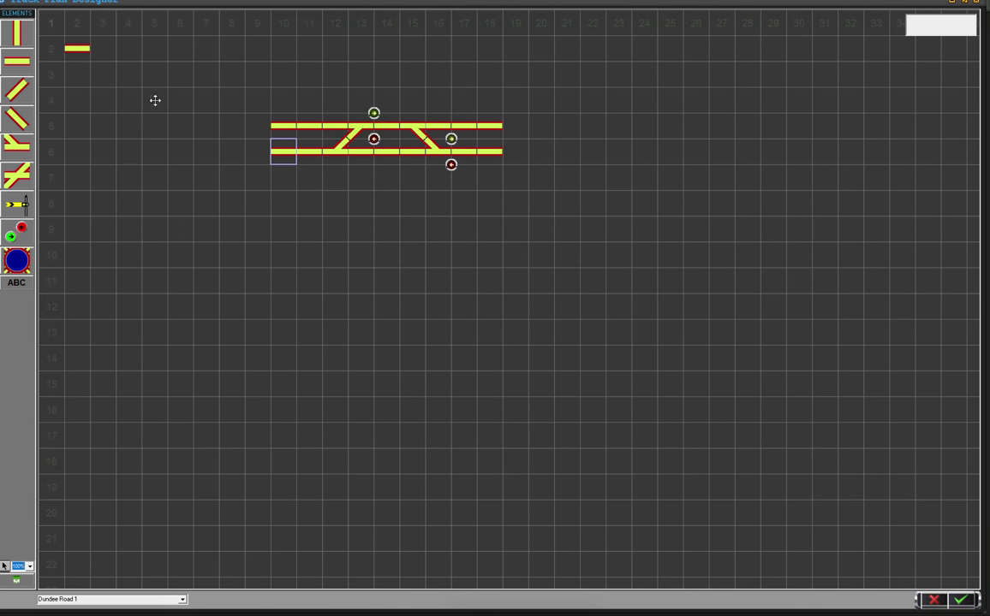
Add horizontal track pieces at columns 9 and 19 of rows 5 and 6, and at columns 8 and 20 of row 5
drag(79, 51, 259, 136)
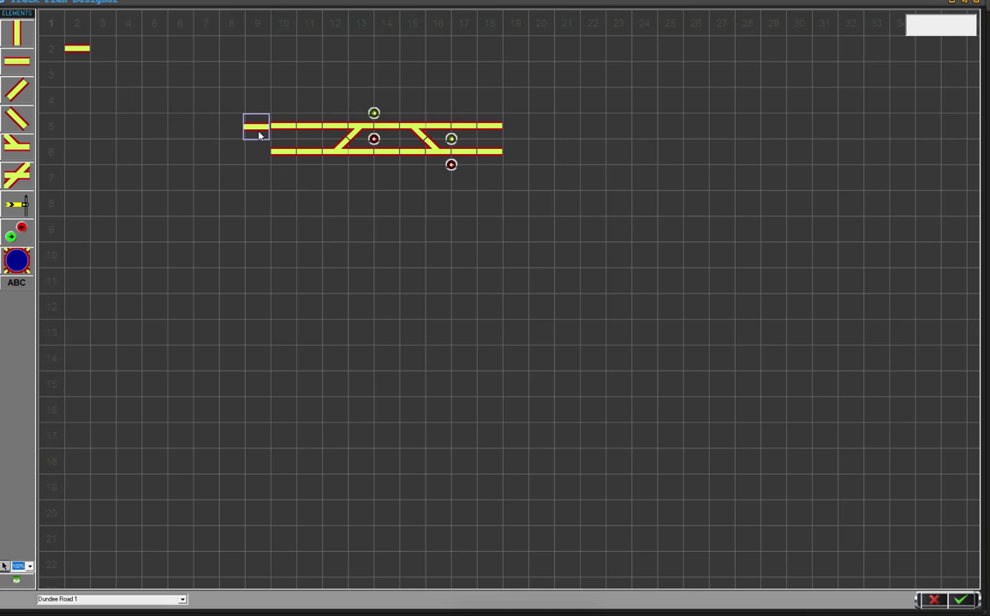
drag(84, 52, 263, 155)
drag(82, 51, 517, 134)
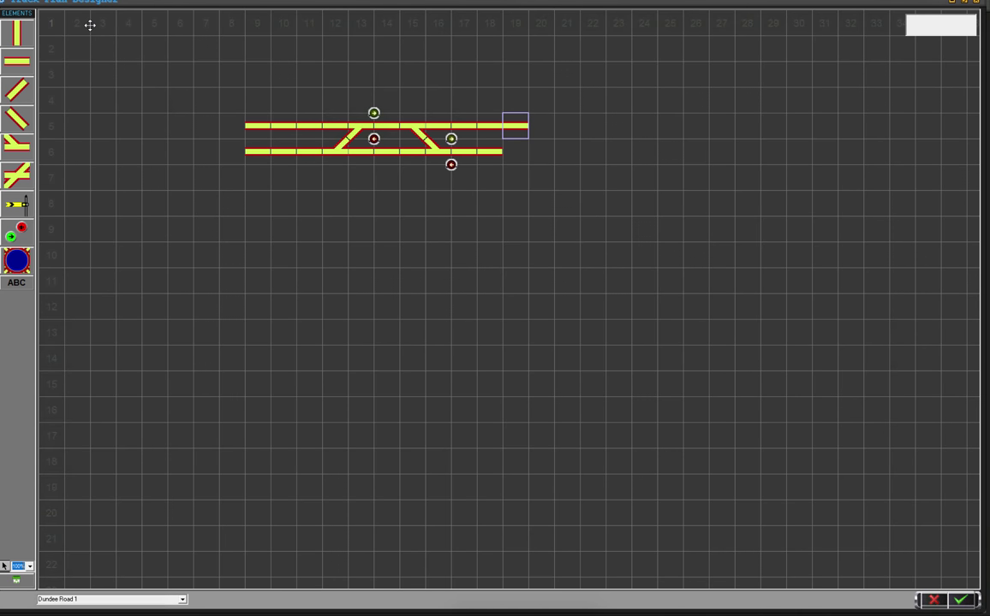
drag(21, 50, 516, 153)
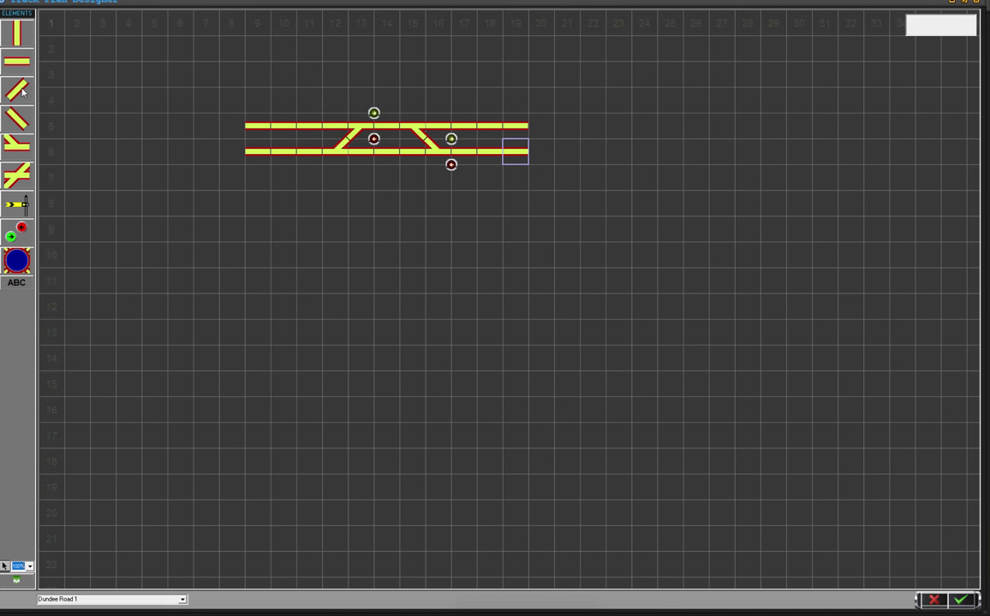
drag(21, 63, 230, 125)
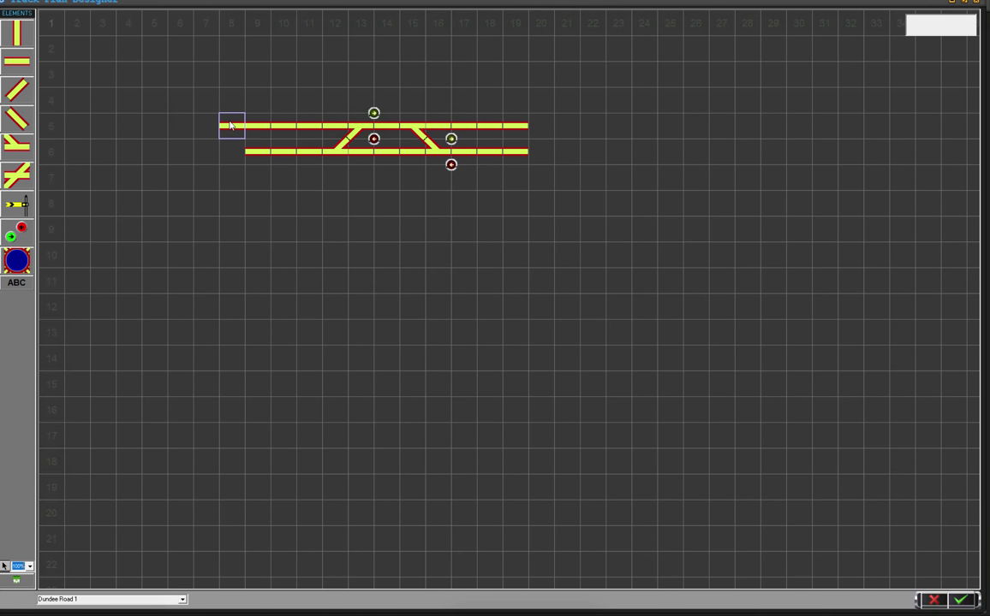
drag(25, 62, 547, 130)
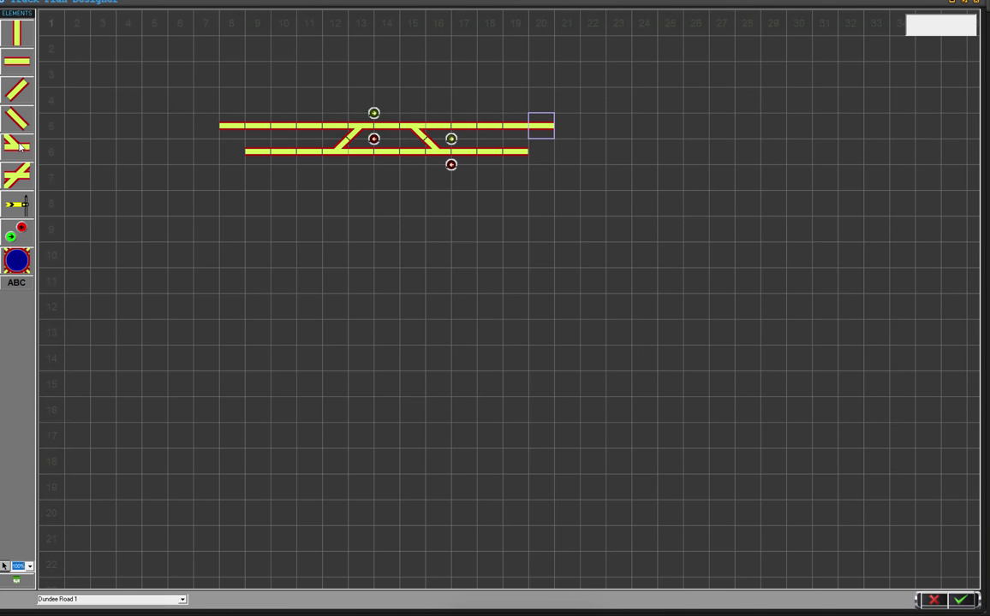
Curve the upper line downward with a horizontal-to-diagonal piece at column 7, row 5, and a diagonal-to-vertical piece at column 6, row 6
click(24, 85)
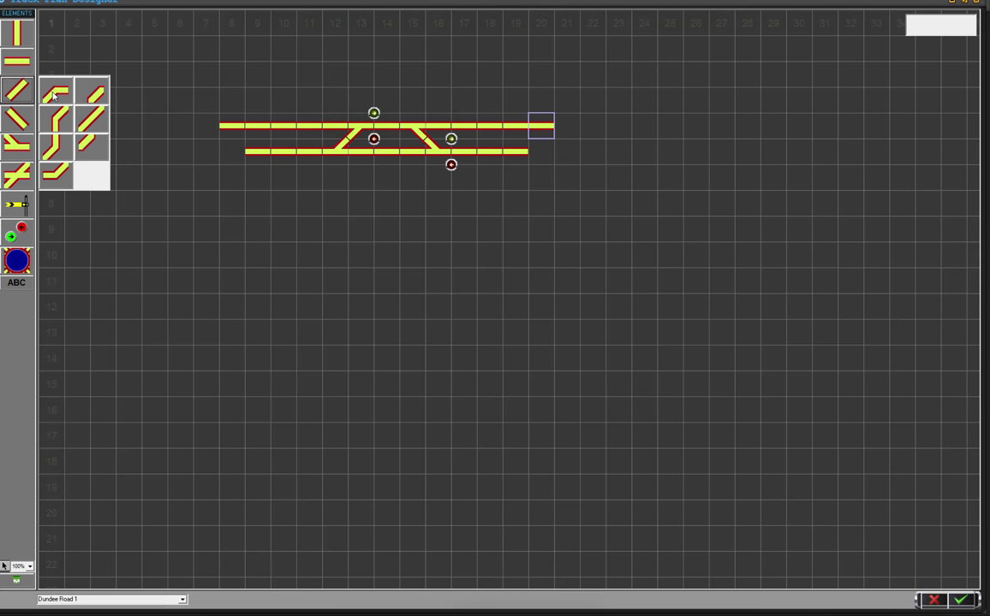
click(55, 96)
click(203, 130)
click(203, 130)
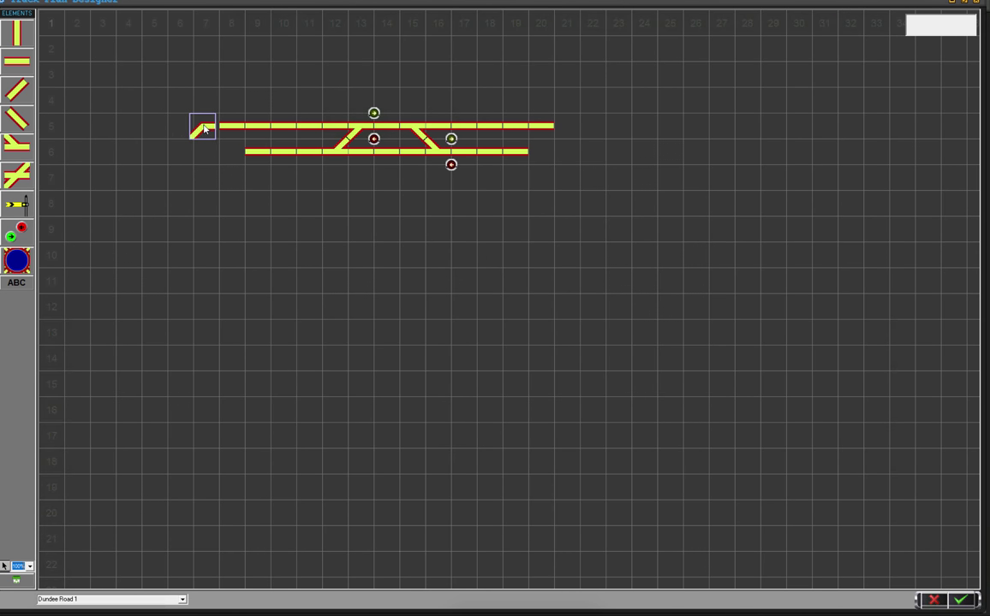
click(21, 89)
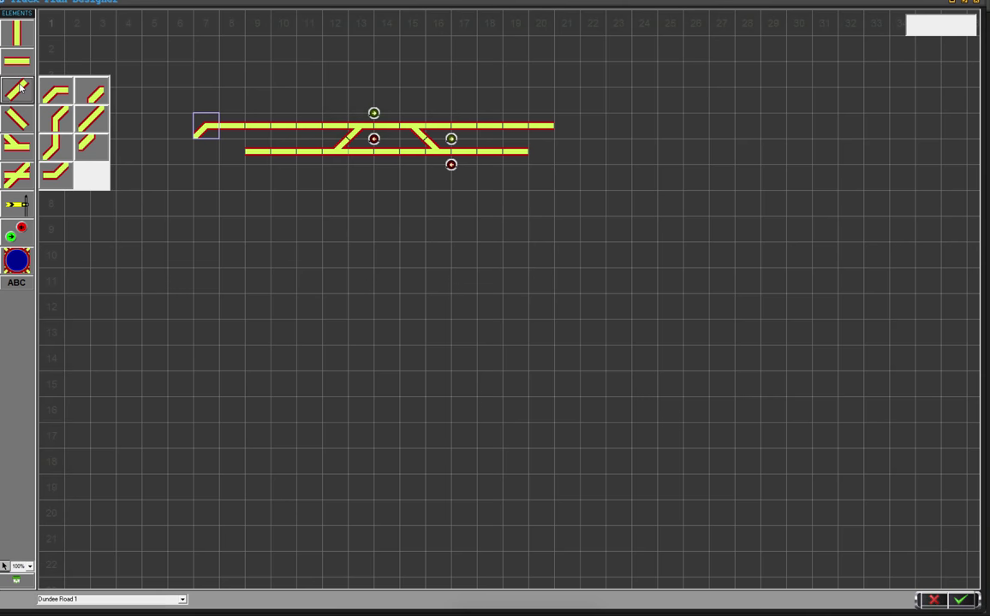
click(56, 122)
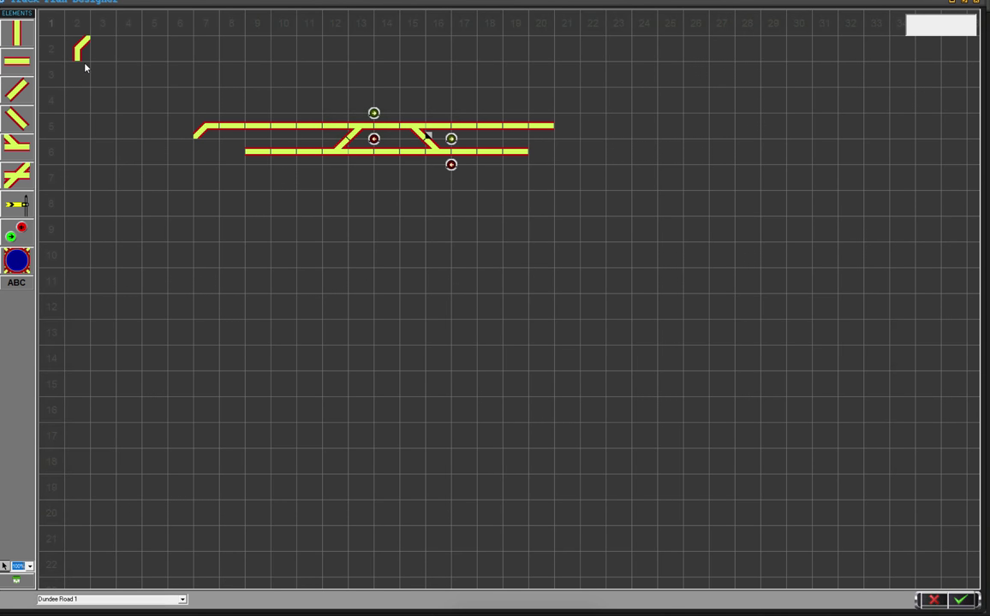
click(185, 155)
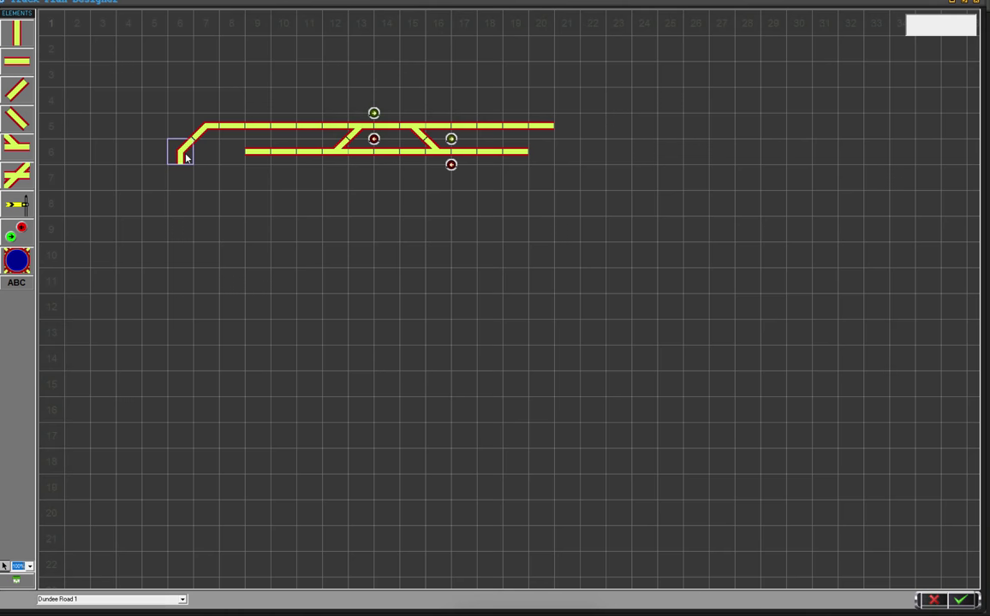
Curve the lower line's west end downward with a horizontal-to-diagonal piece at column 8, row 6, and a diagonal-to-vertical piece at column 7, row 7
click(19, 89)
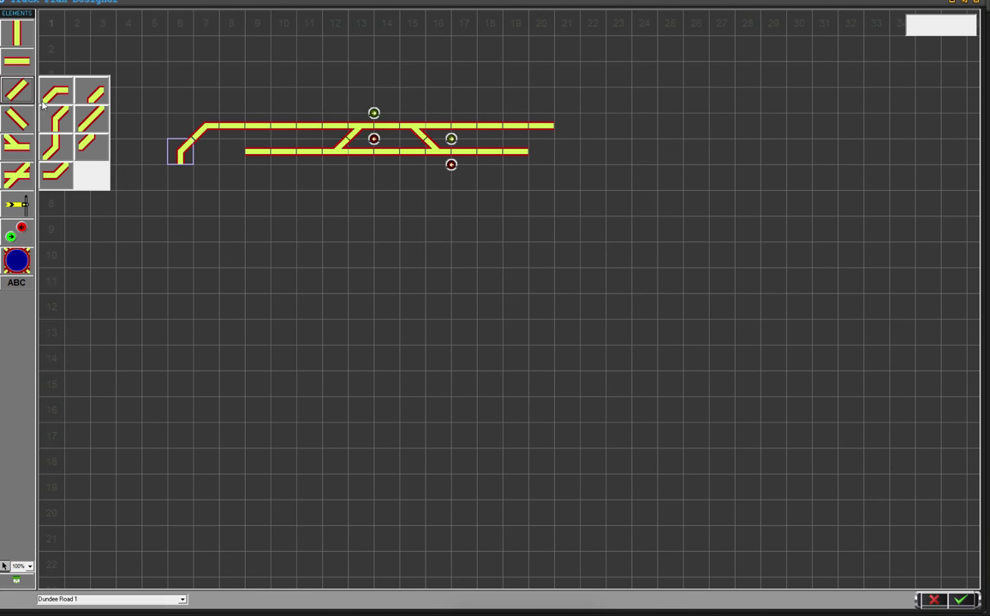
click(53, 99)
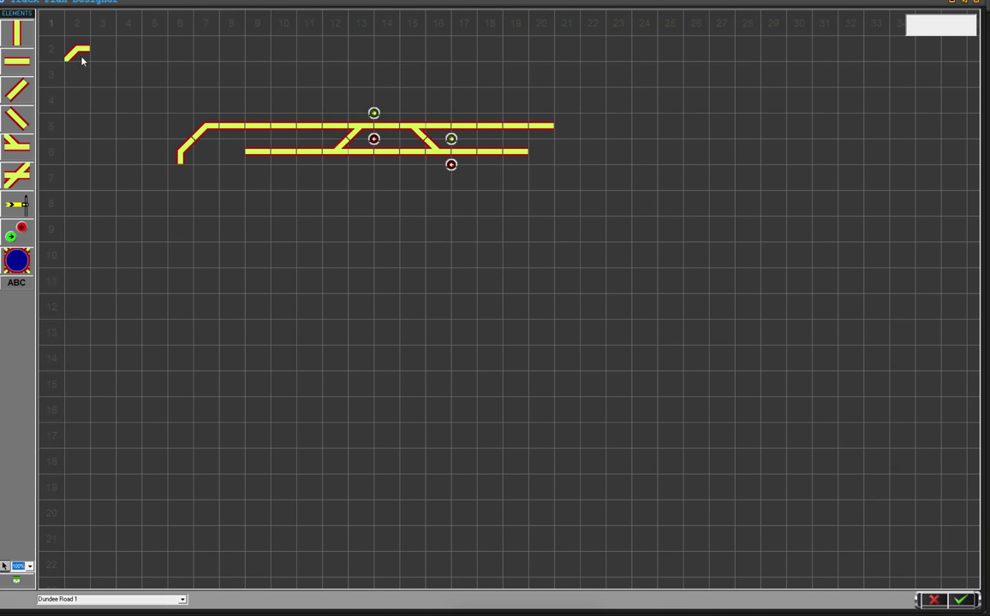
click(236, 160)
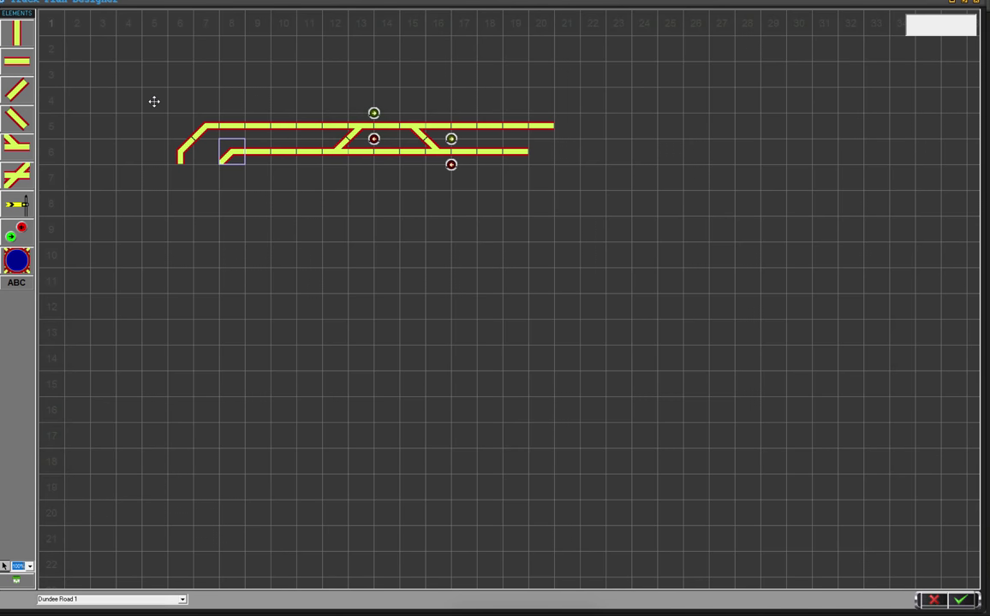
click(19, 92)
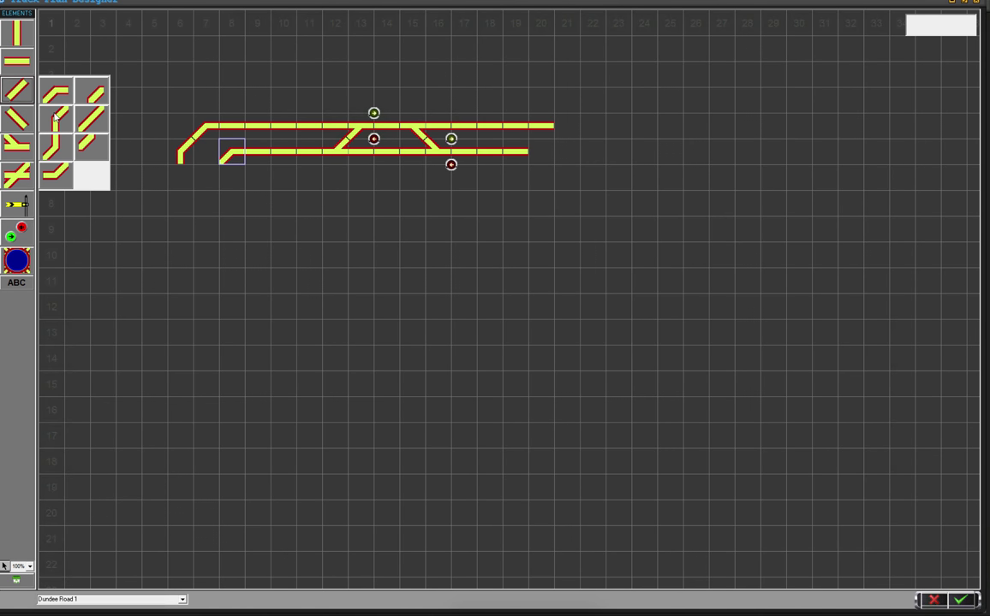
click(54, 115)
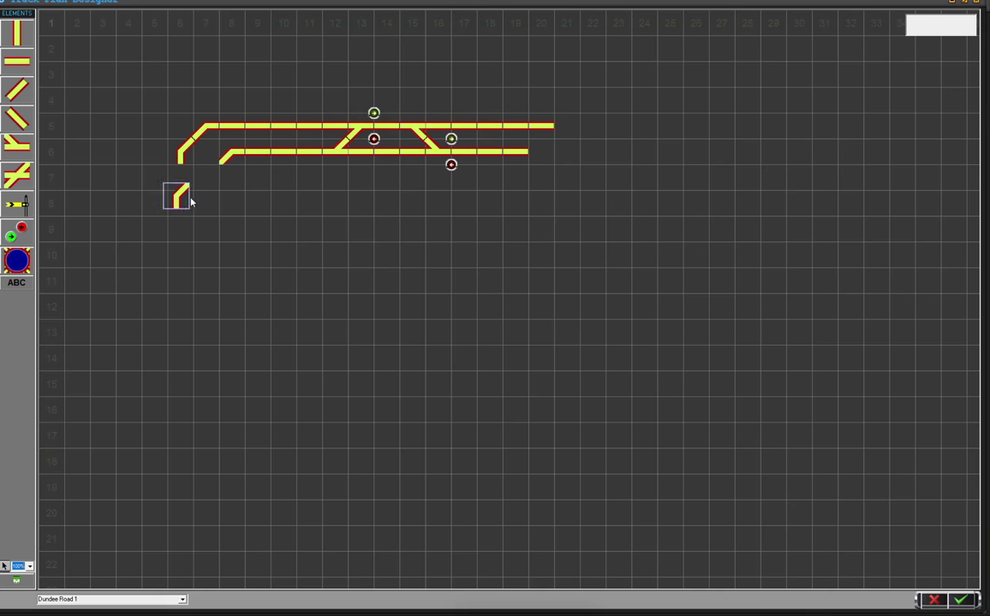
click(214, 185)
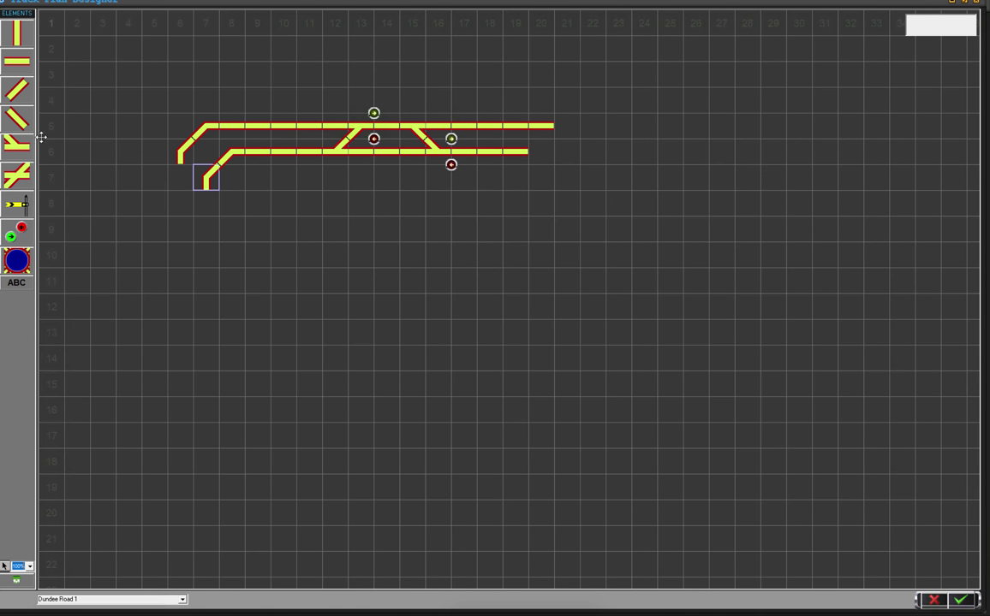
Curve the upper line's east end downward with a horizontal-to-diagonal piece at column 21, row 5, and a diagonal-to-vertical piece at column 22, row 6
click(18, 120)
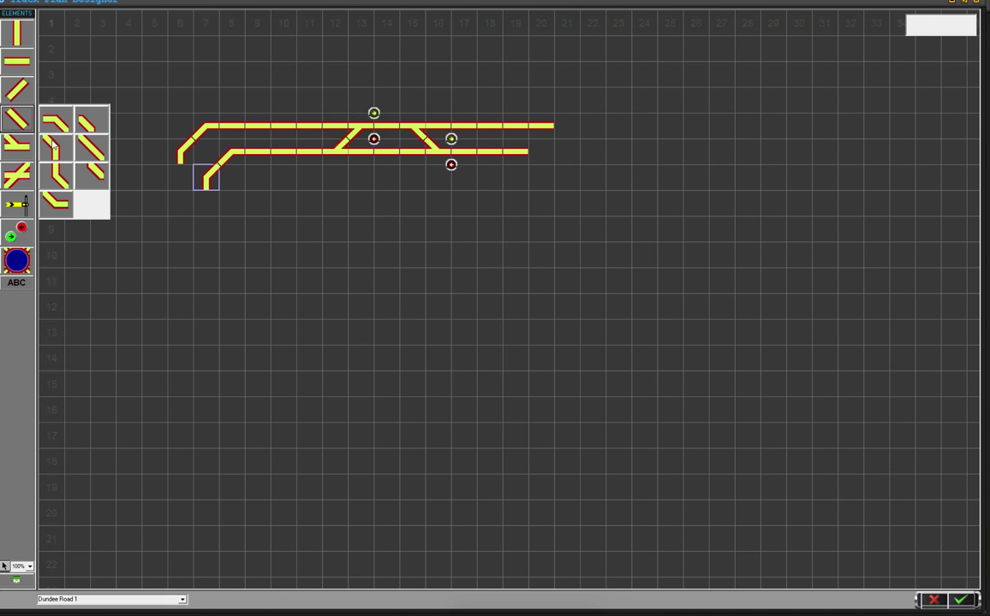
click(60, 126)
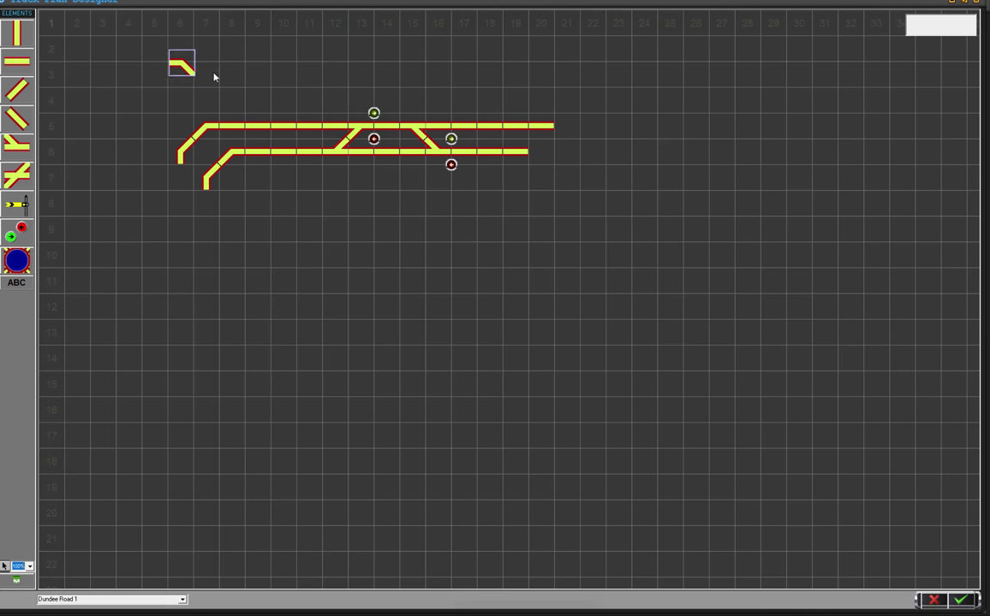
click(569, 128)
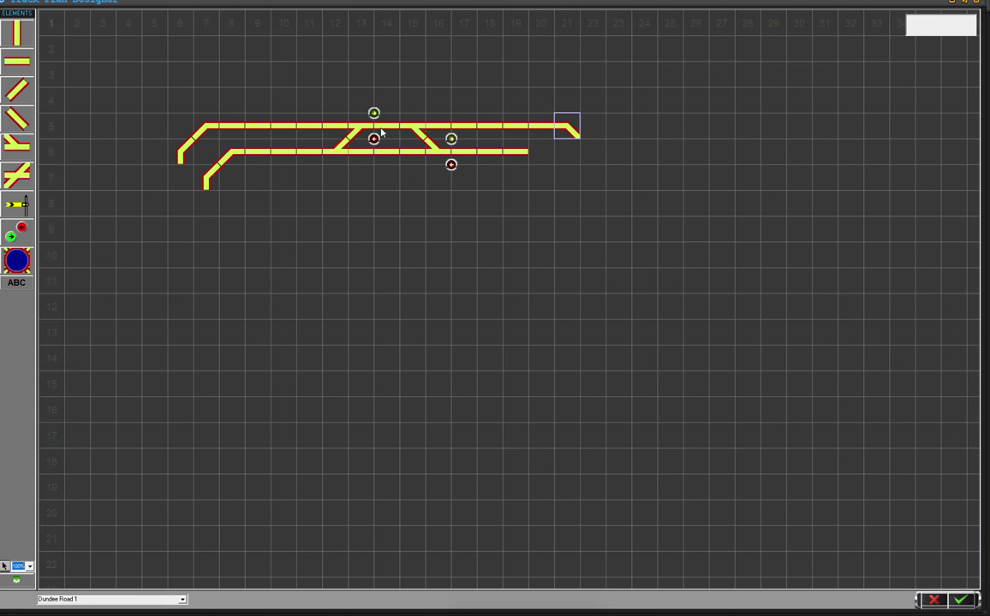
click(17, 112)
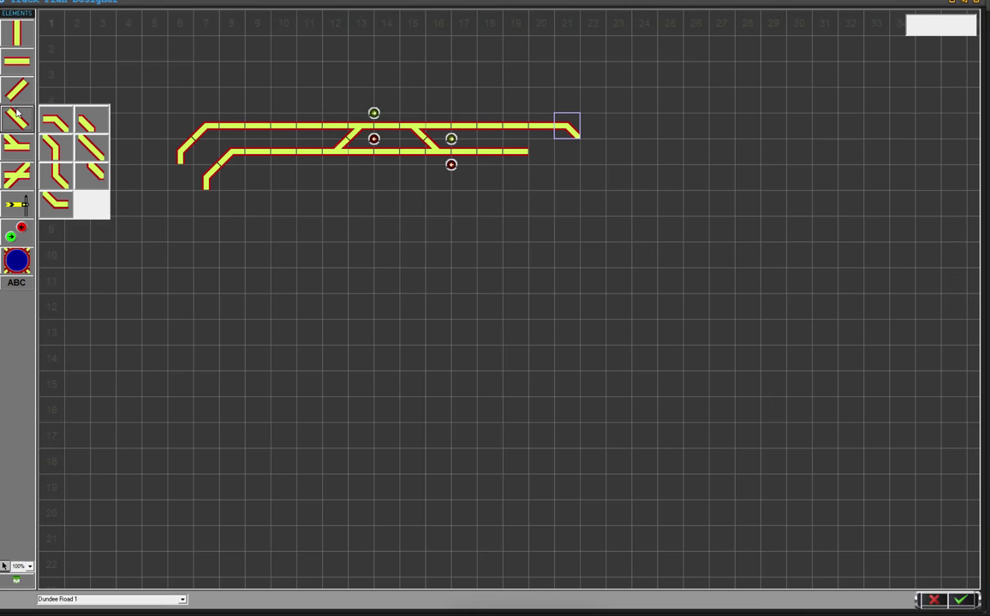
click(57, 153)
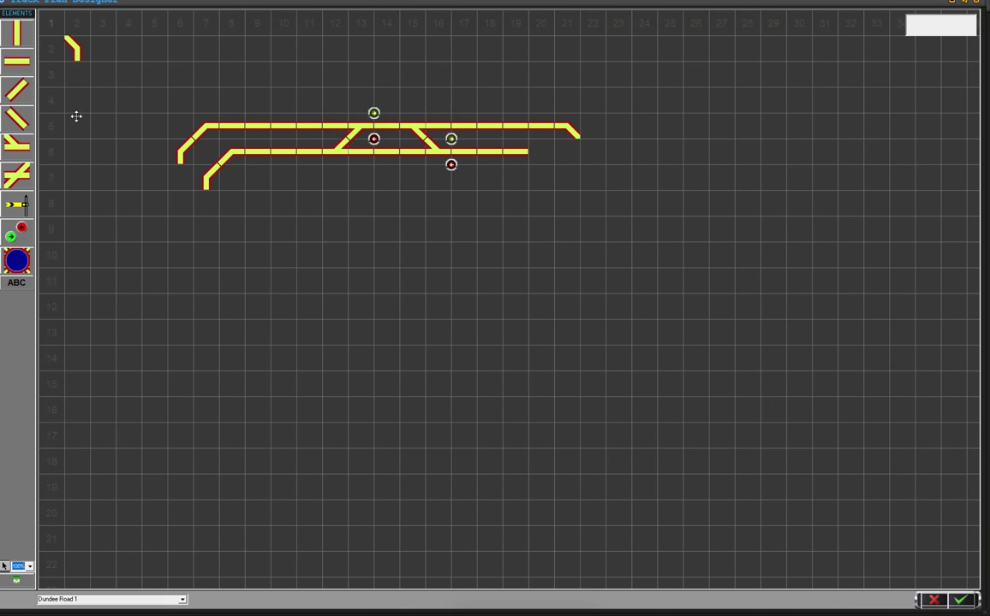
click(595, 154)
click(16, 90)
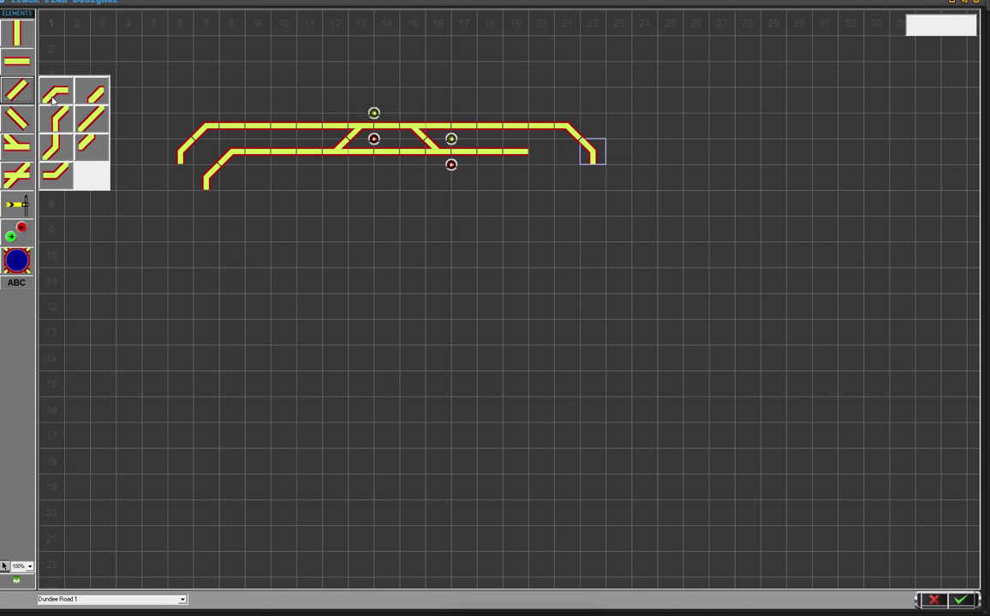
click(53, 98)
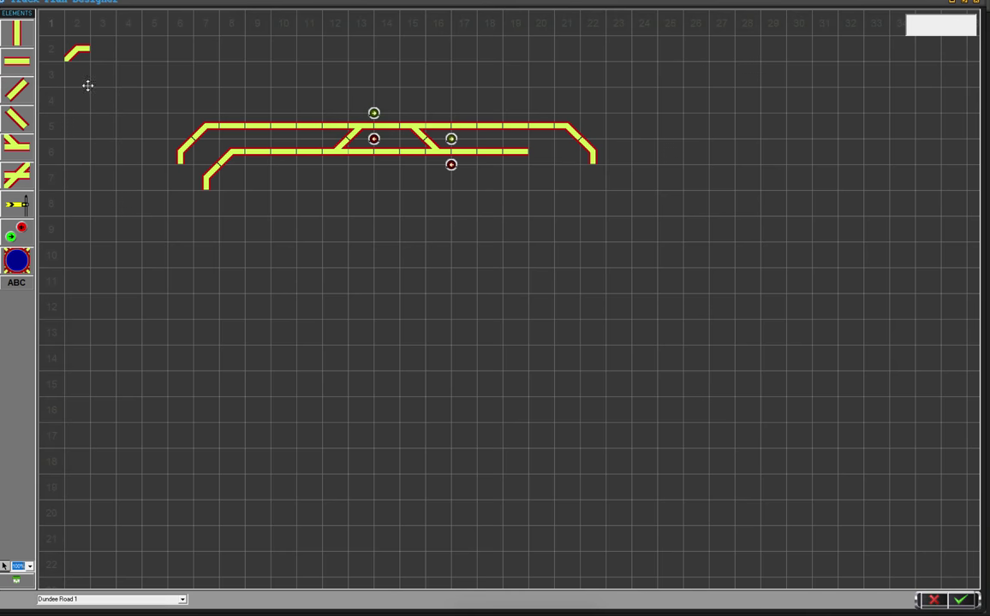
click(102, 125)
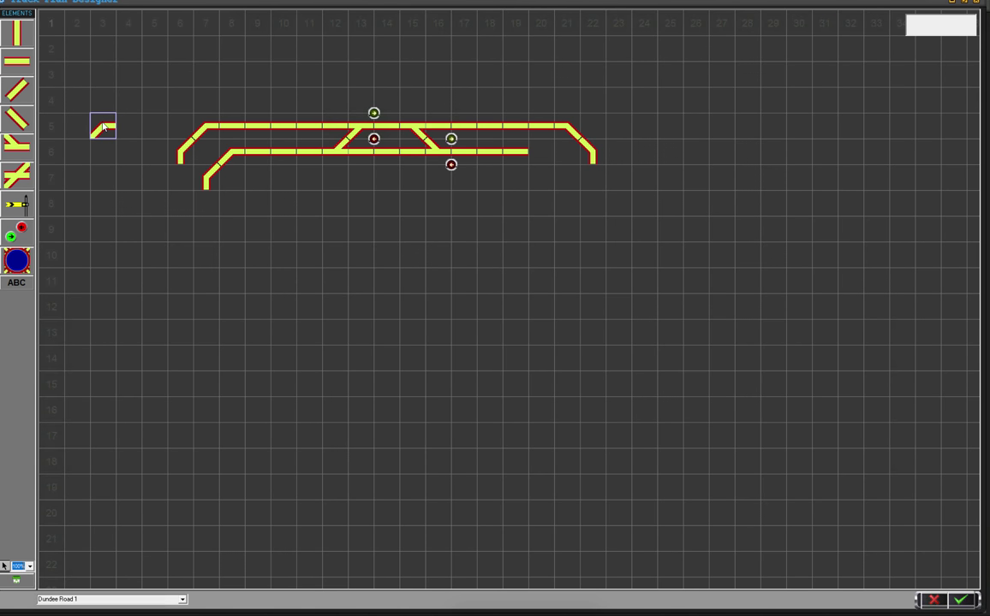
key(Delete)
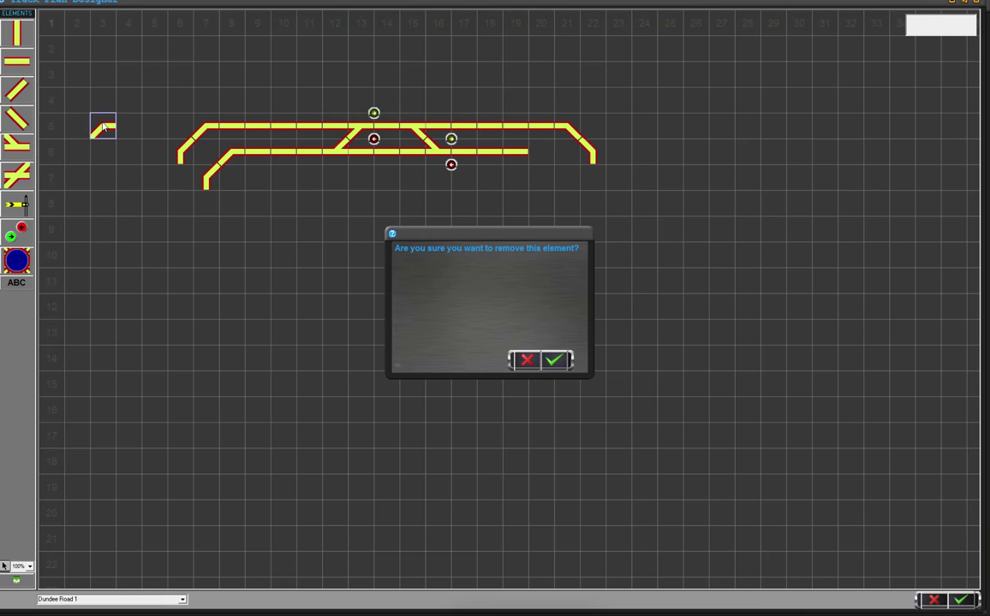
click(565, 362)
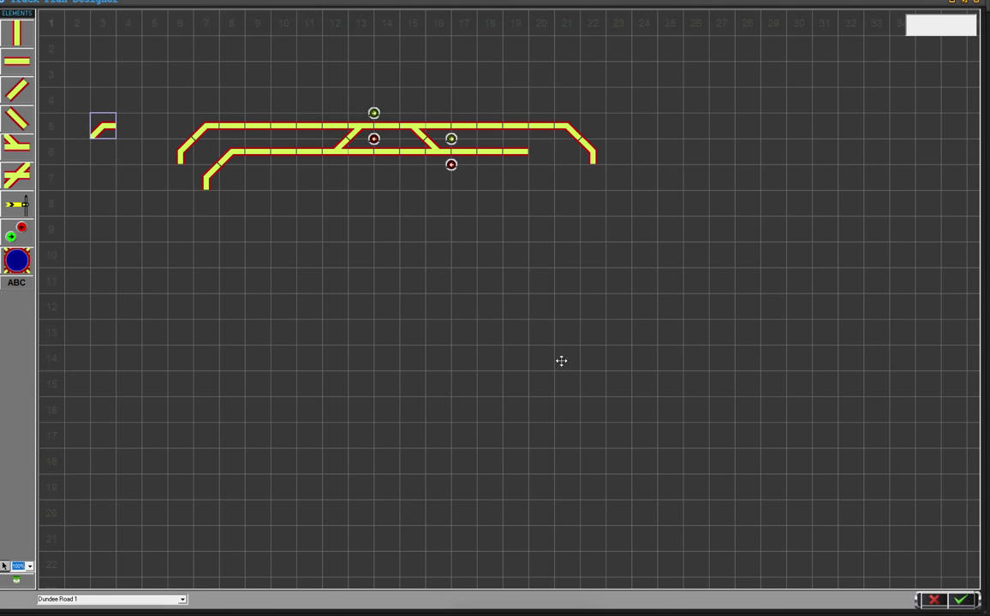
Curve the lower line's east end downward with a horizontal-to-diagonal piece at column 20, row 6, and a diagonal-to-vertical piece at column 21, row 7
click(22, 125)
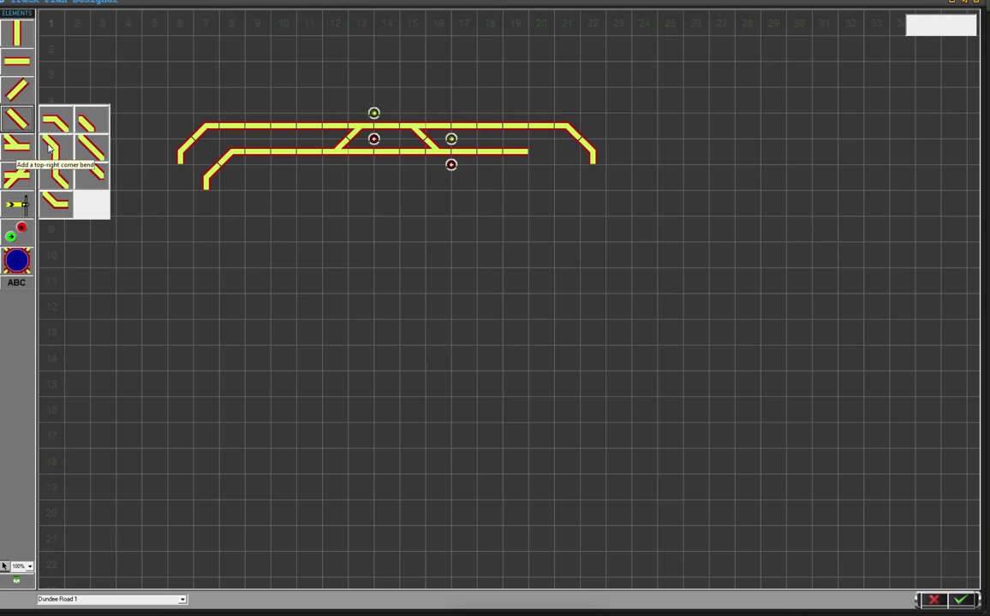
click(19, 97)
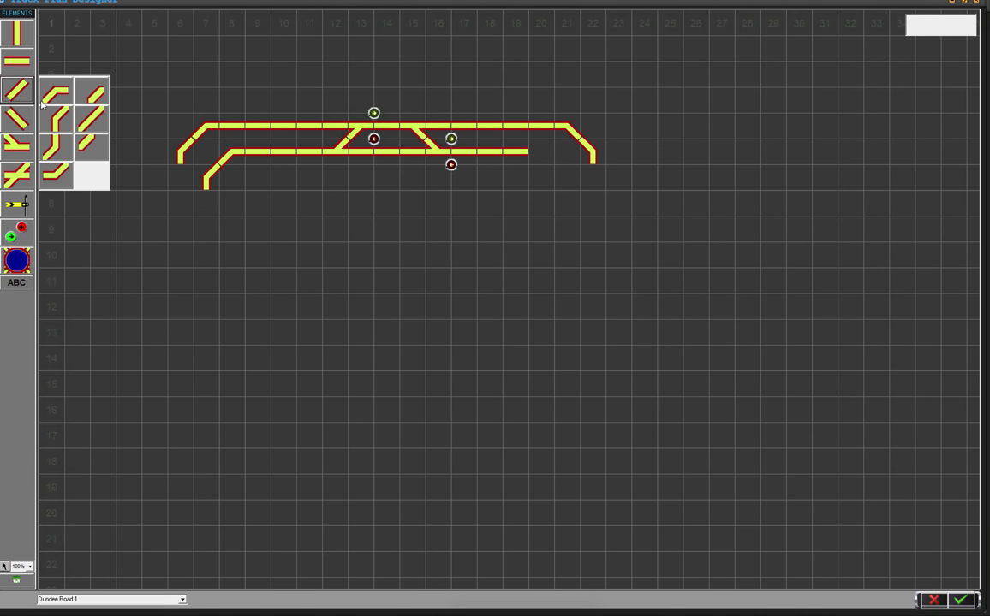
click(23, 120)
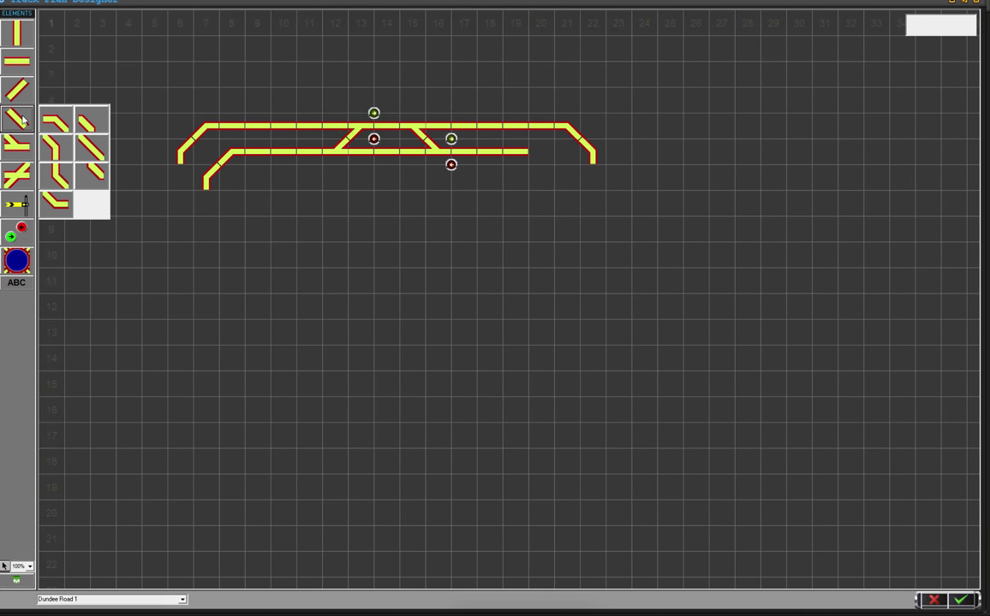
drag(54, 122, 566, 157)
click(566, 157)
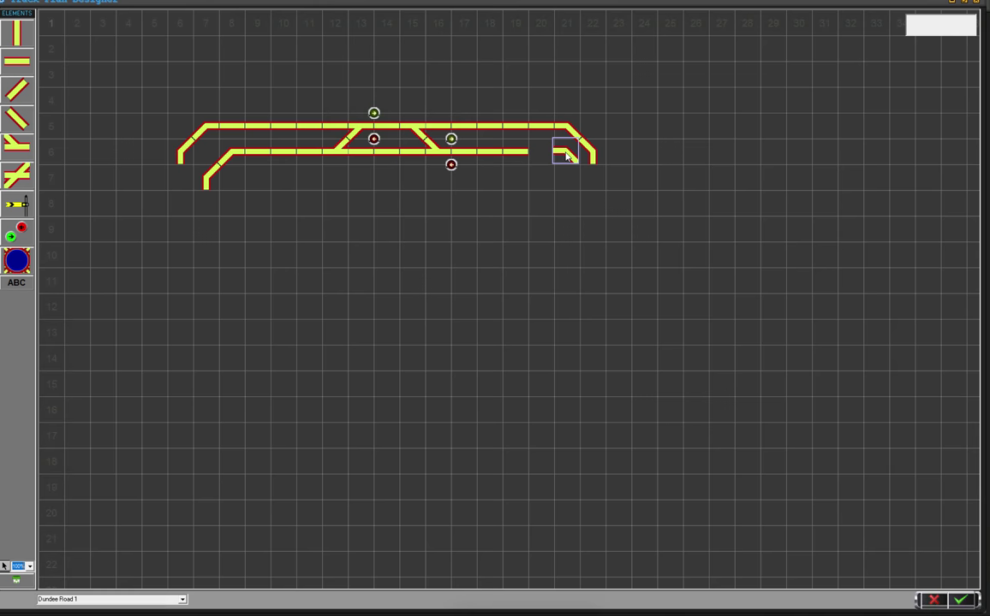
drag(567, 155, 541, 152)
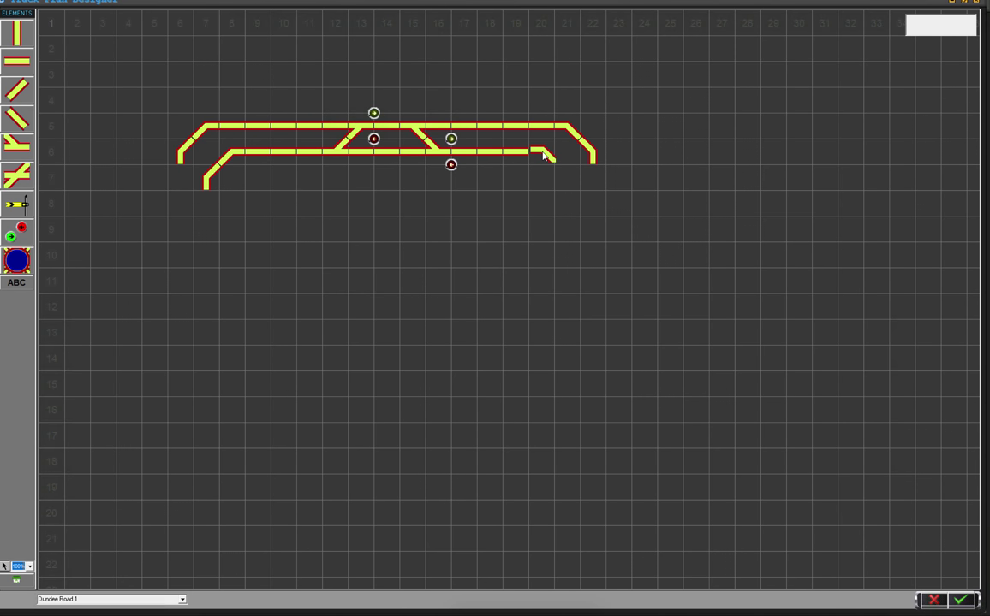
click(18, 98)
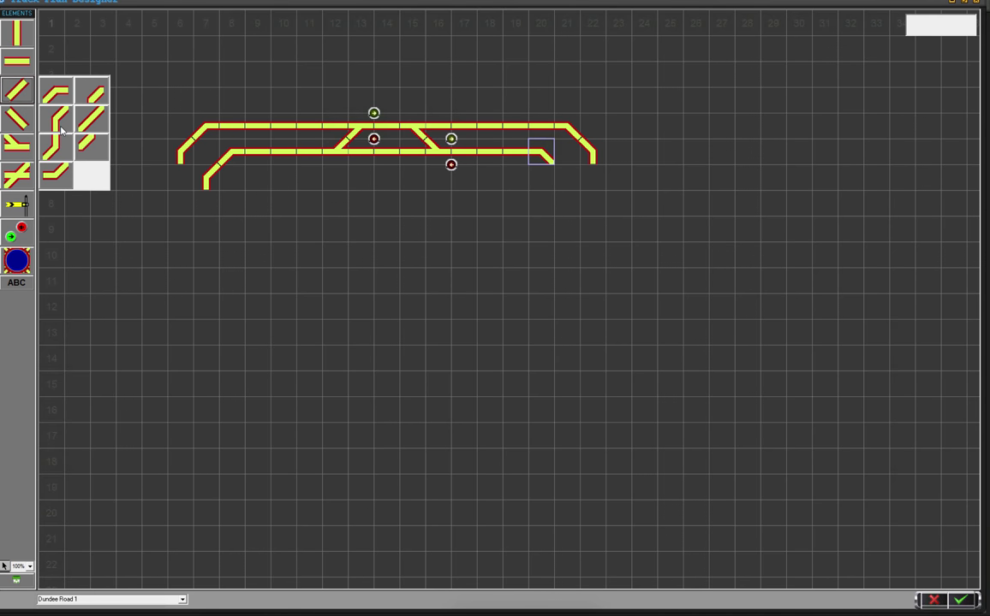
click(20, 121)
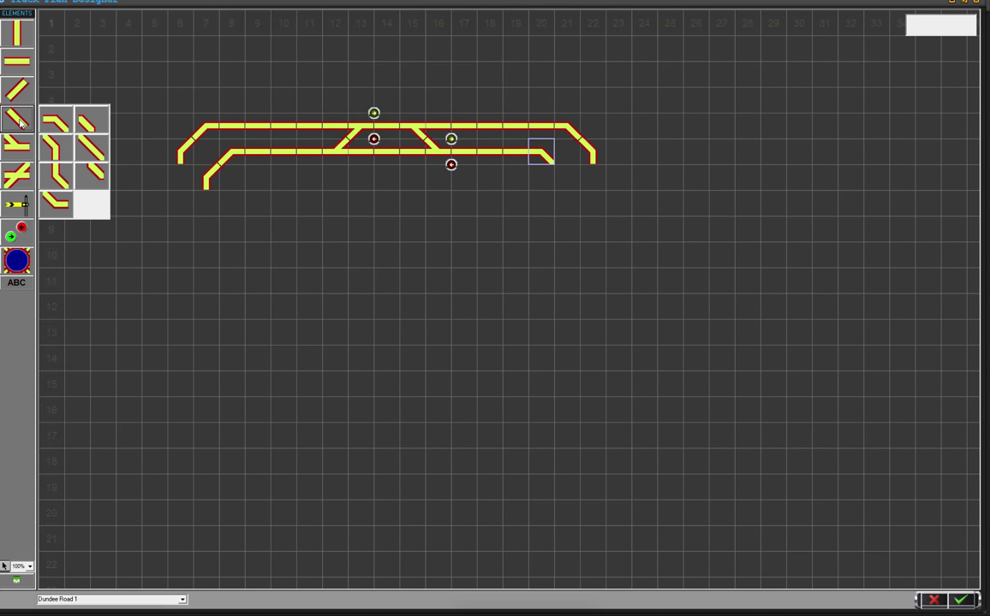
click(69, 146)
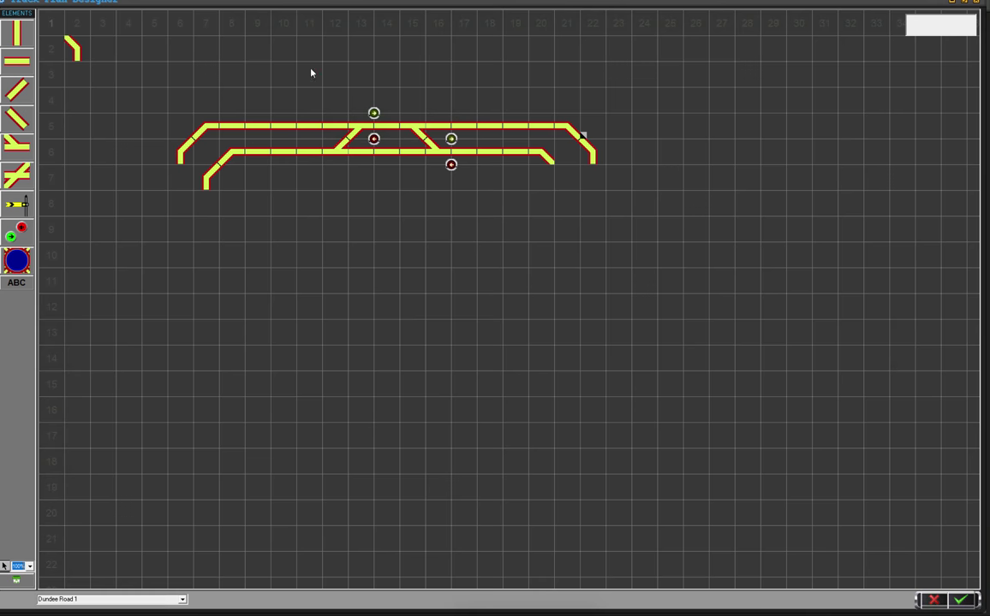
click(565, 180)
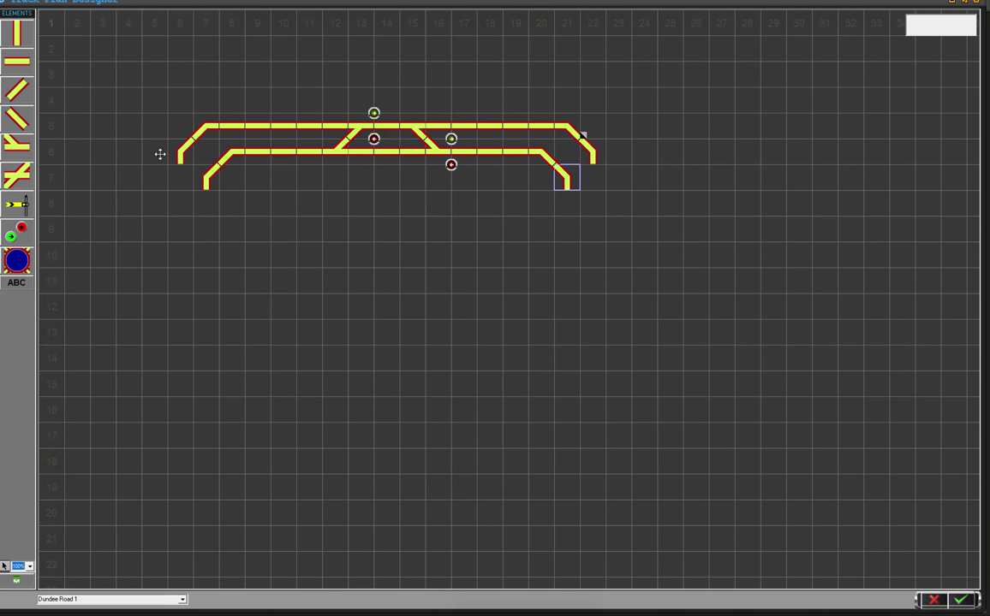
Extend both ends of the upper line downward with vertical track pieces at columns 6 and 22 of row 7
click(14, 37)
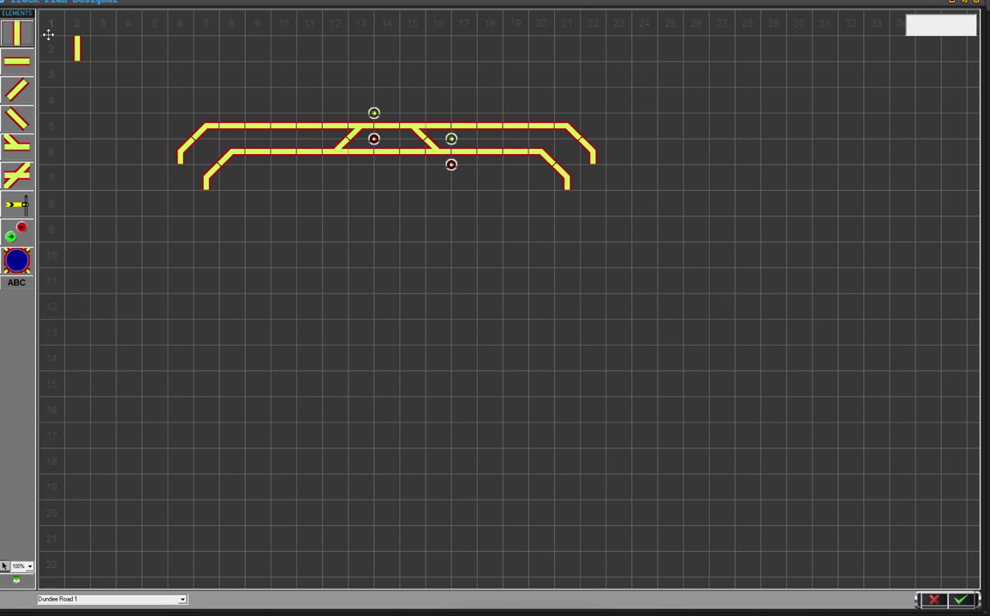
click(177, 181)
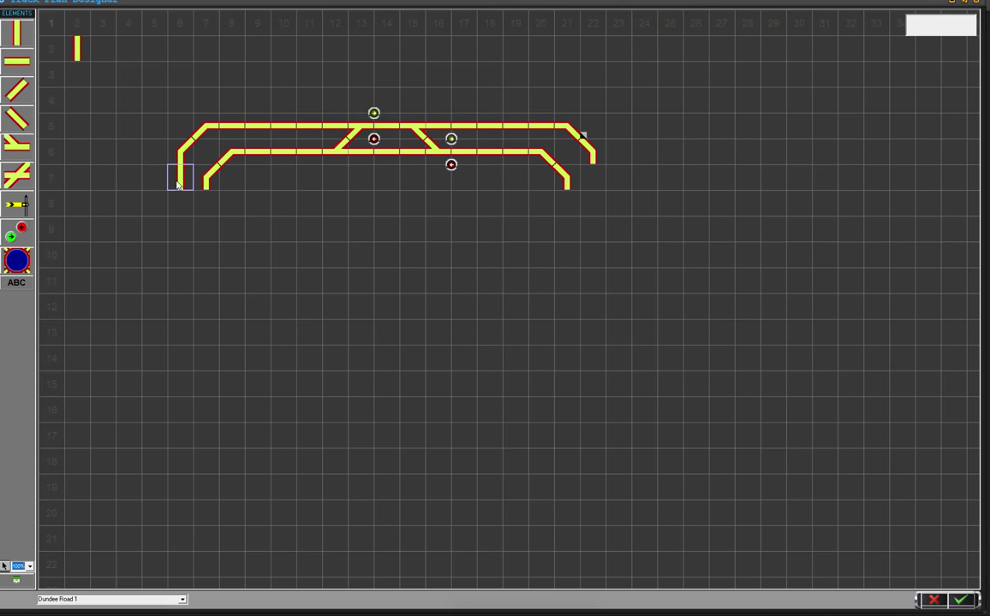
click(591, 189)
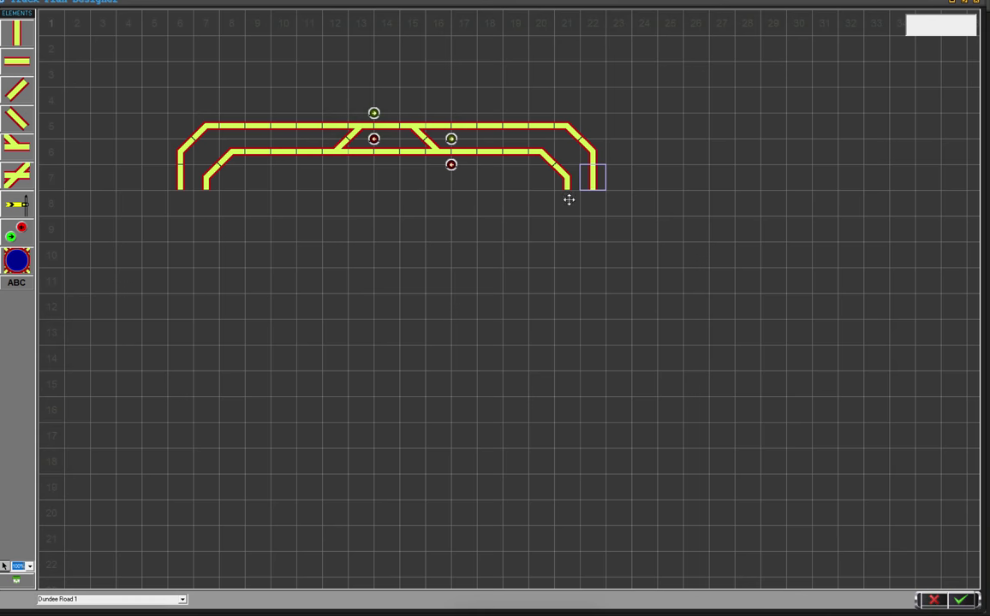
Add a vertical point branching down toward column 20 at column 21, row 8, and a vertical track piece at column 22, row 8
click(18, 147)
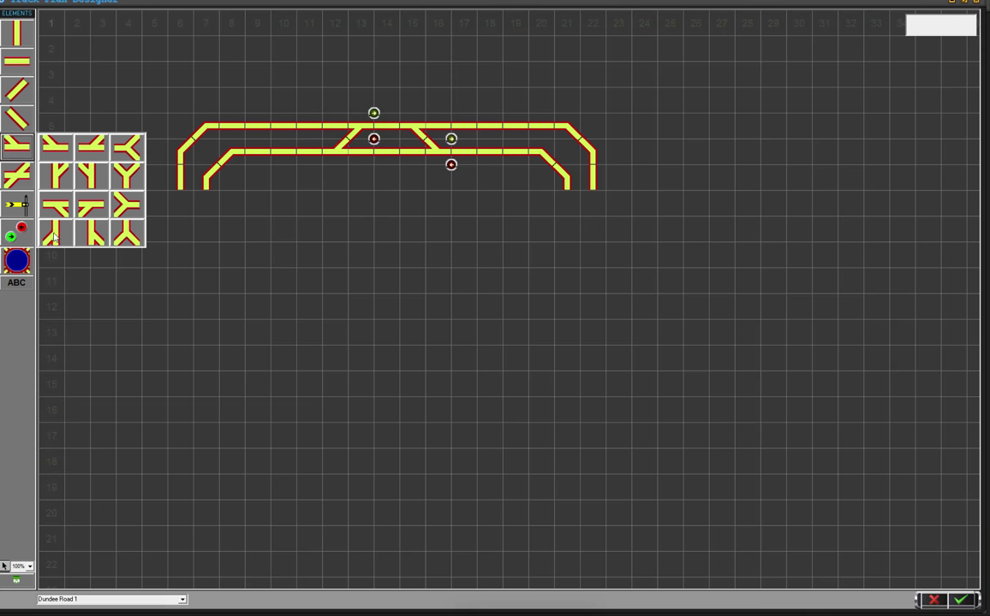
click(56, 188)
click(197, 82)
drag(197, 81, 565, 205)
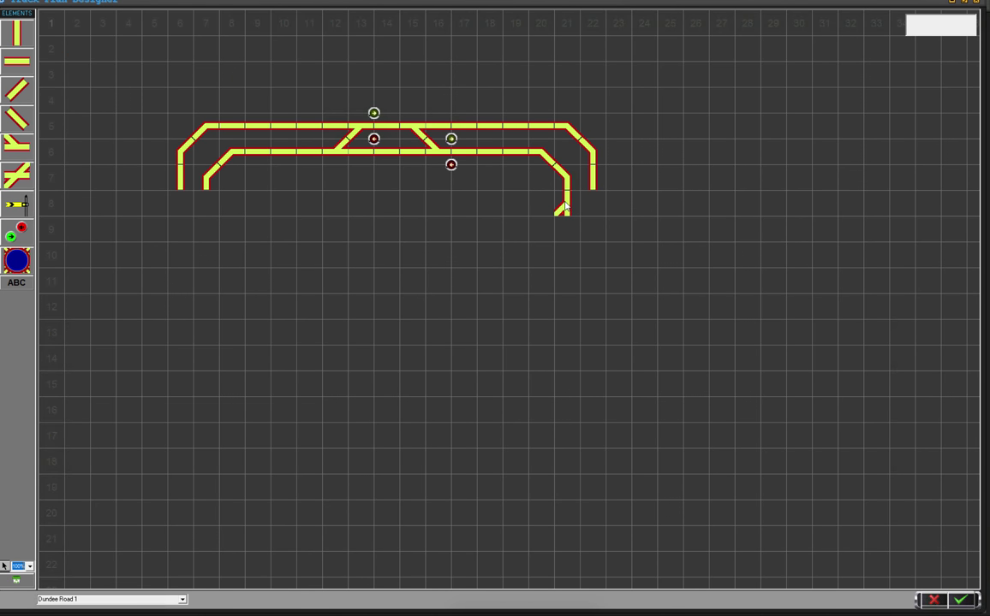
click(16, 32)
click(77, 43)
drag(77, 43, 593, 199)
Continue the point's branches with a diagonal-to-vertical piece at column 20, row 9, and a vertical track piece at column 21, row 9
click(19, 142)
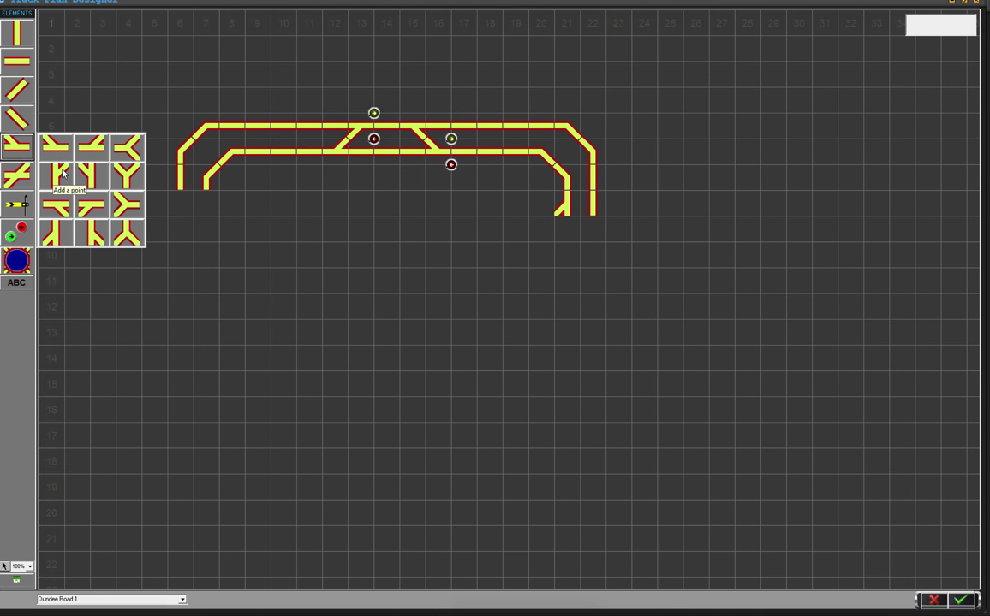
click(15, 100)
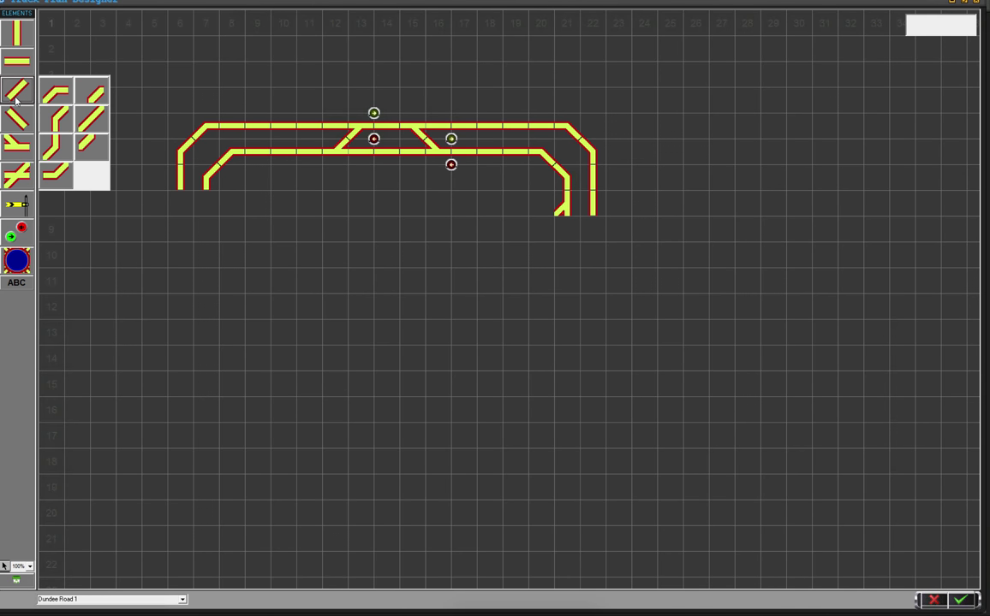
click(61, 118)
drag(111, 60, 545, 229)
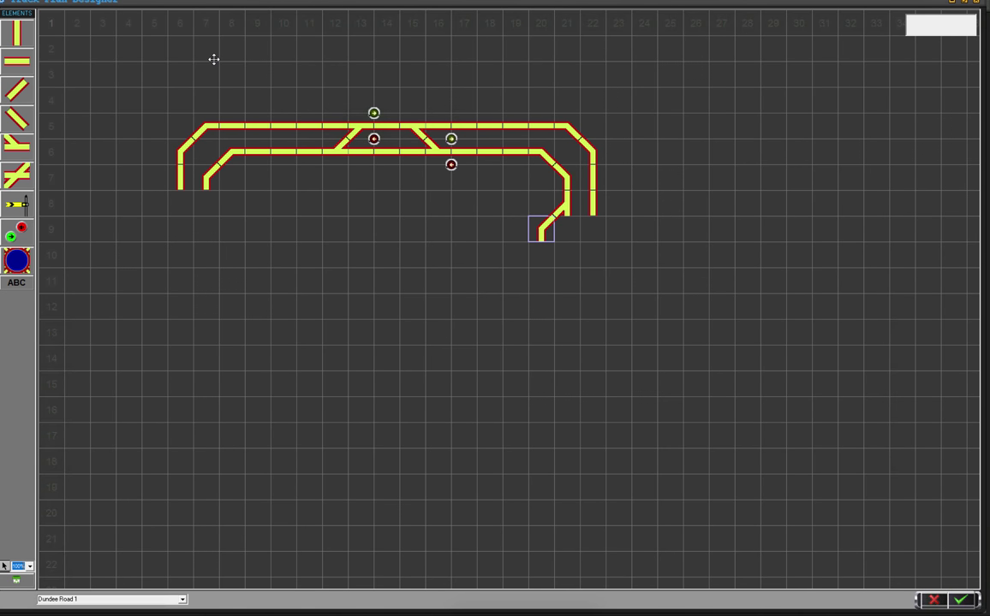
click(17, 36)
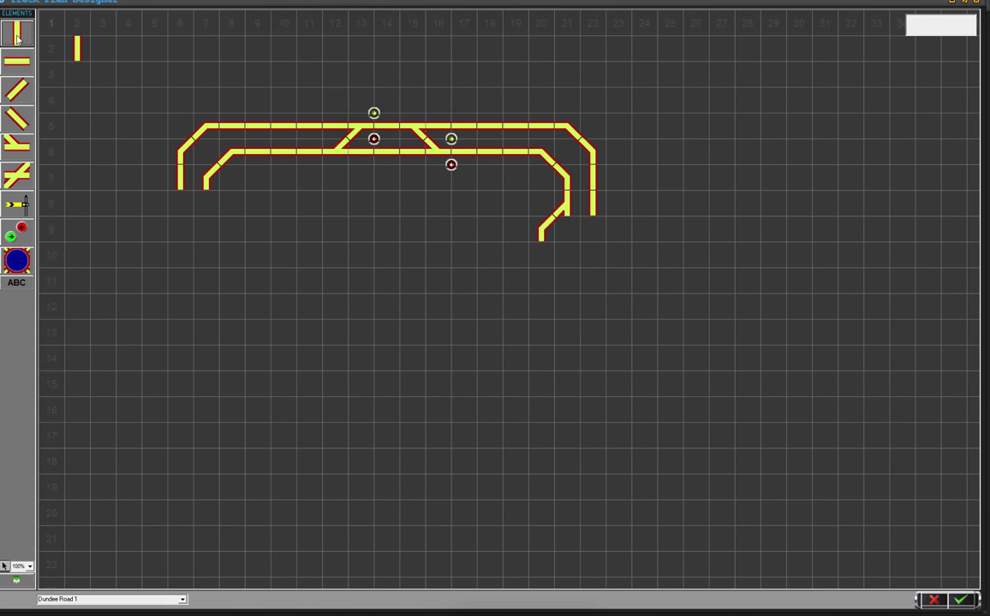
click(568, 236)
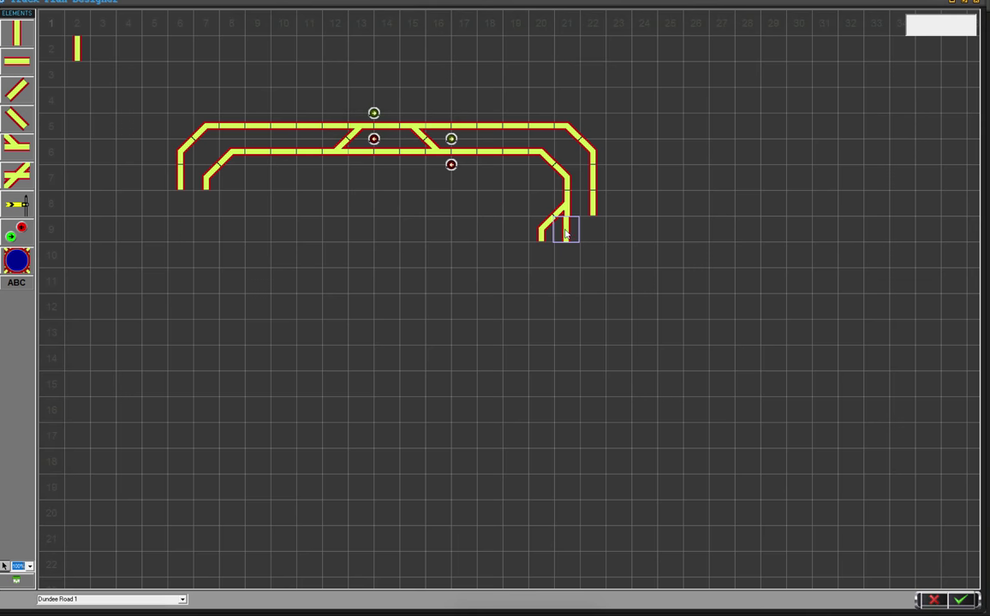
Add vertical track pieces at column 22, row 9, and at columns 20, 21 and 22 of row 10
drag(77, 48, 591, 233)
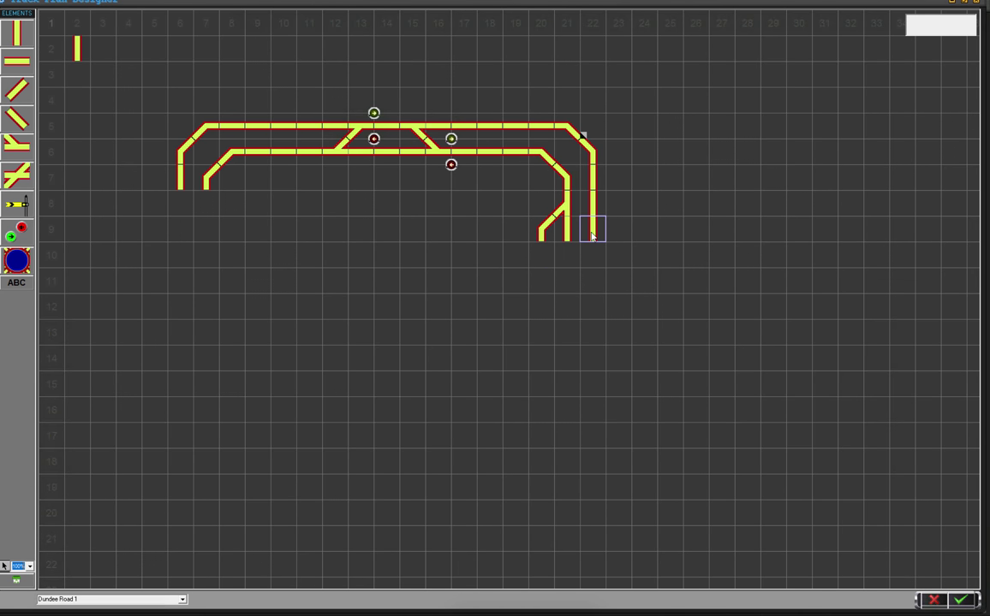
drag(79, 50, 543, 266)
drag(77, 49, 566, 254)
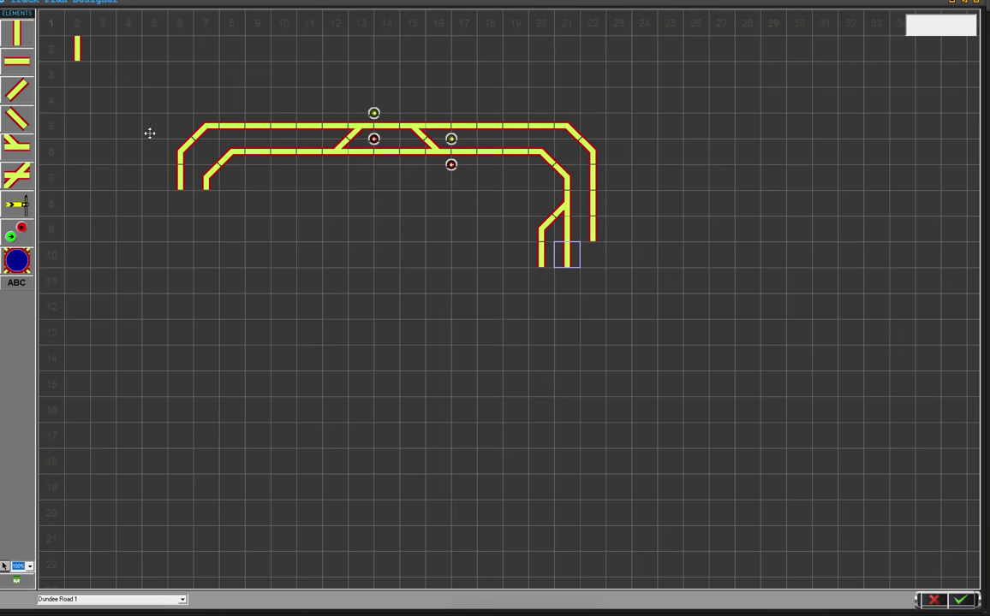
drag(77, 49, 592, 257)
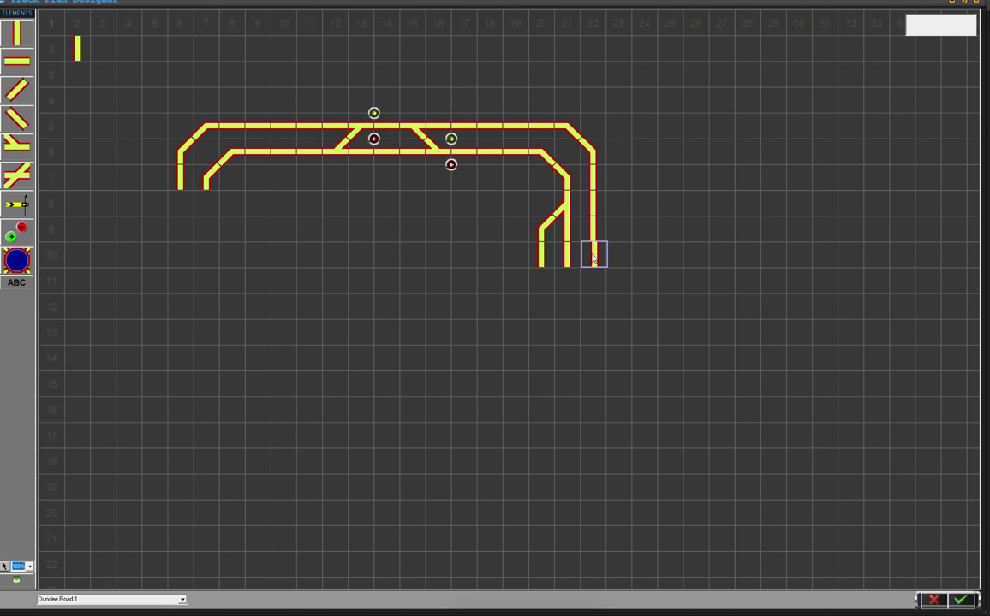
Extend the three vertical tracks in columns 20, 21 and 22 down through rows 11 and 12
drag(79, 48, 540, 282)
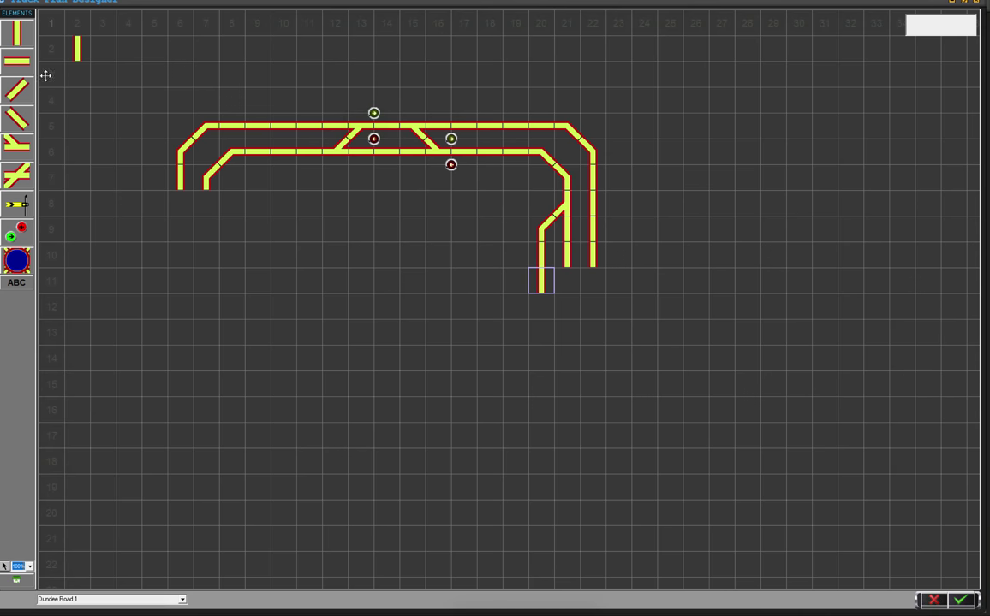
drag(75, 53, 568, 287)
drag(310, 129, 593, 283)
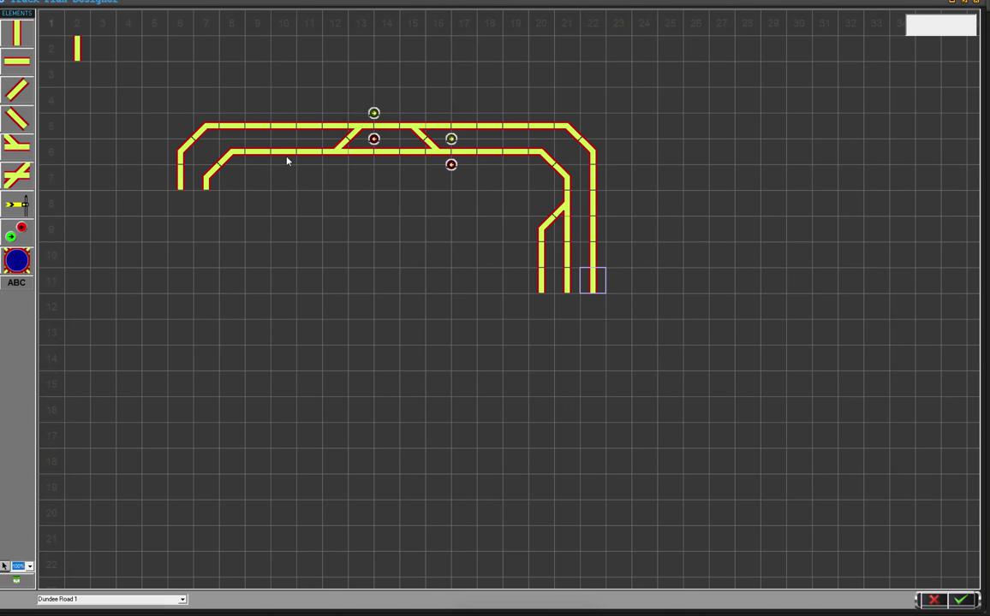
drag(76, 48, 540, 306)
drag(77, 48, 566, 306)
drag(78, 52, 588, 317)
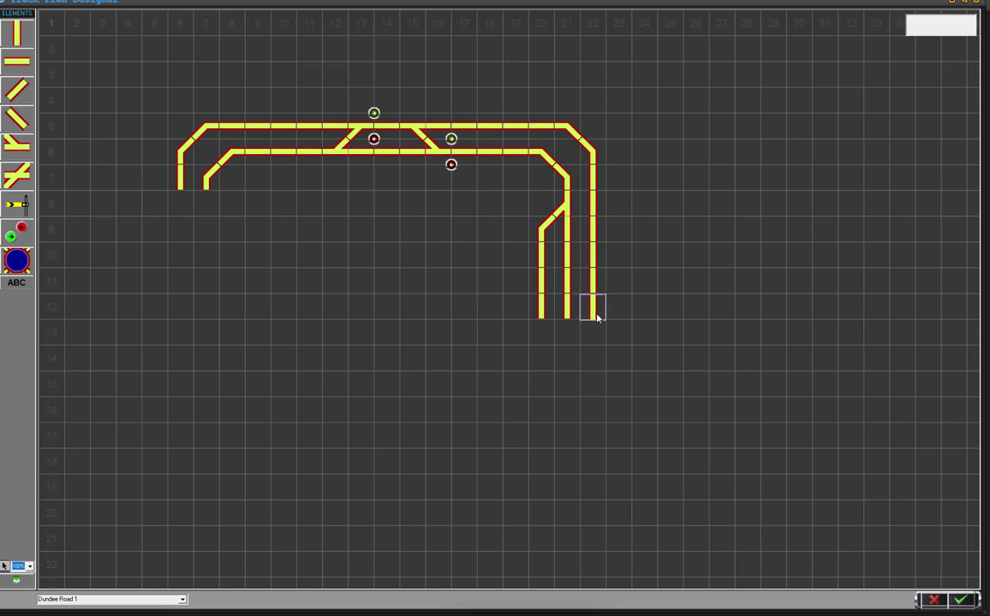
Extend the three vertical tracks in columns 20, 21 and 22 down through rows 13 and 14
click(16, 38)
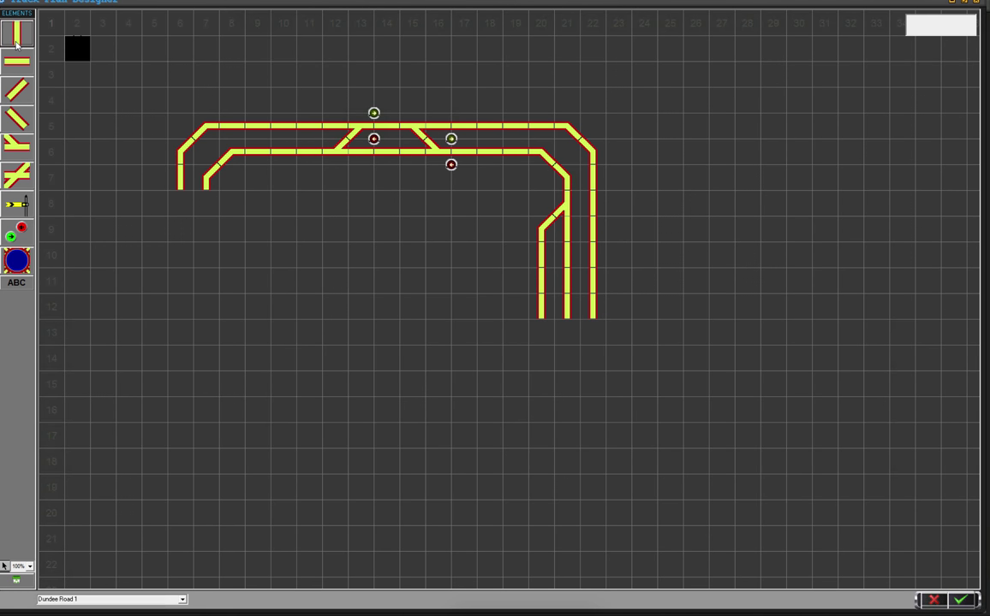
click(304, 242)
drag(304, 242, 543, 339)
click(381, 193)
drag(381, 193, 567, 329)
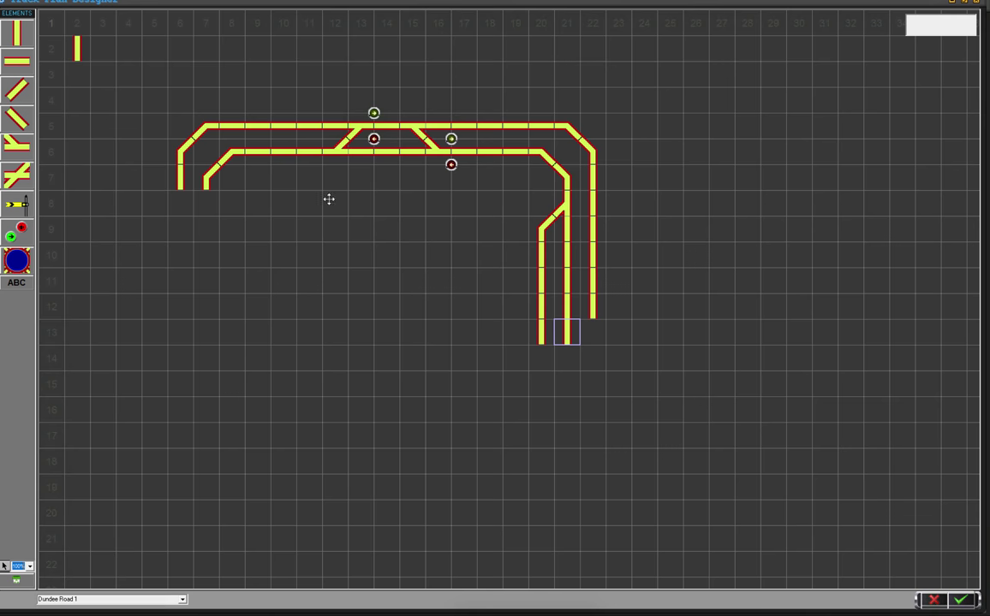
drag(292, 171, 592, 332)
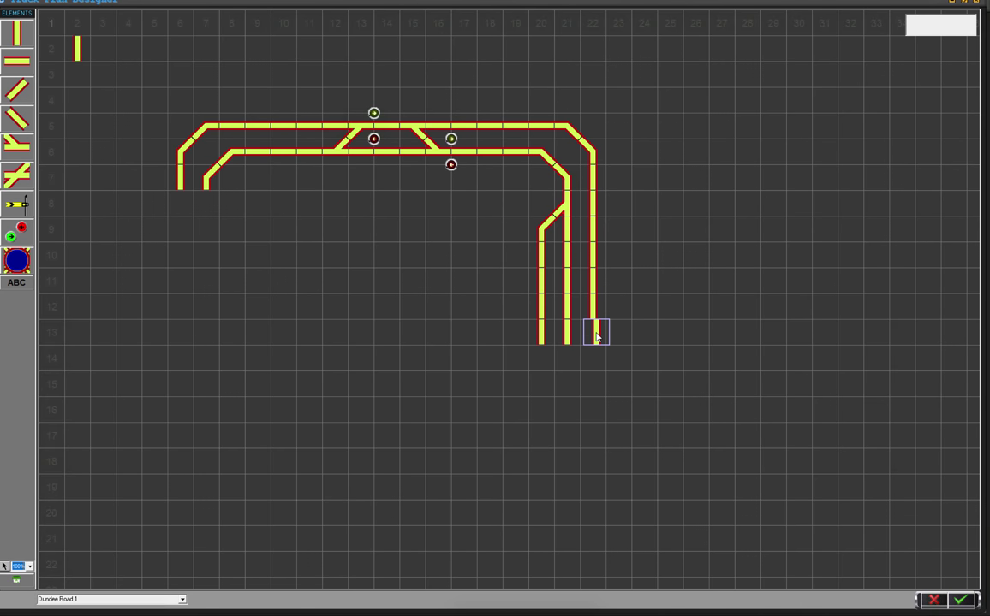
drag(290, 172, 539, 364)
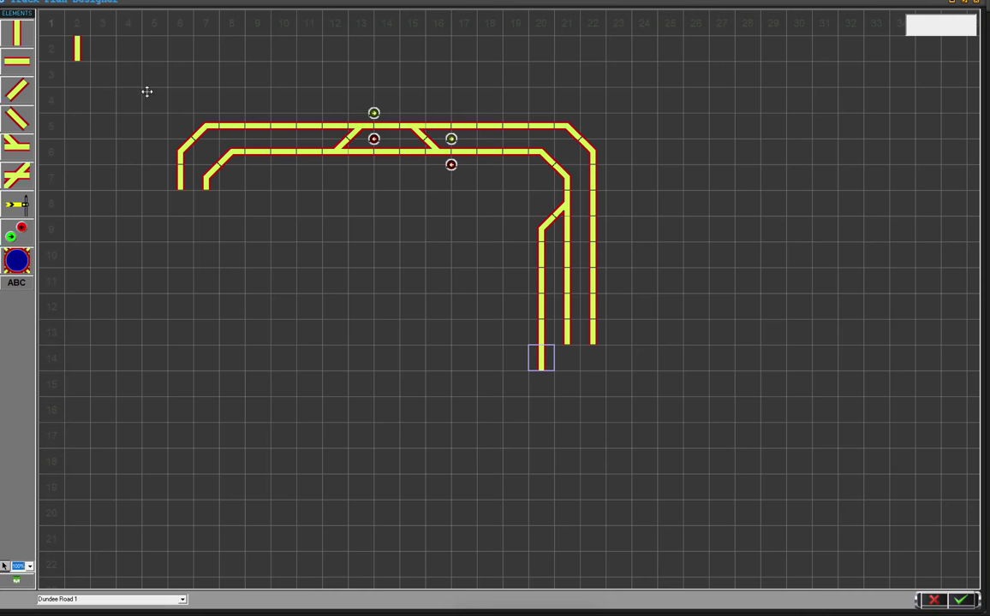
click(590, 347)
drag(583, 360, 567, 359)
drag(194, 127, 592, 360)
Extend the three vertical tracks in columns 20, 21 and 22 down through rows 15 and 16
drag(76, 47, 540, 395)
drag(76, 54, 567, 387)
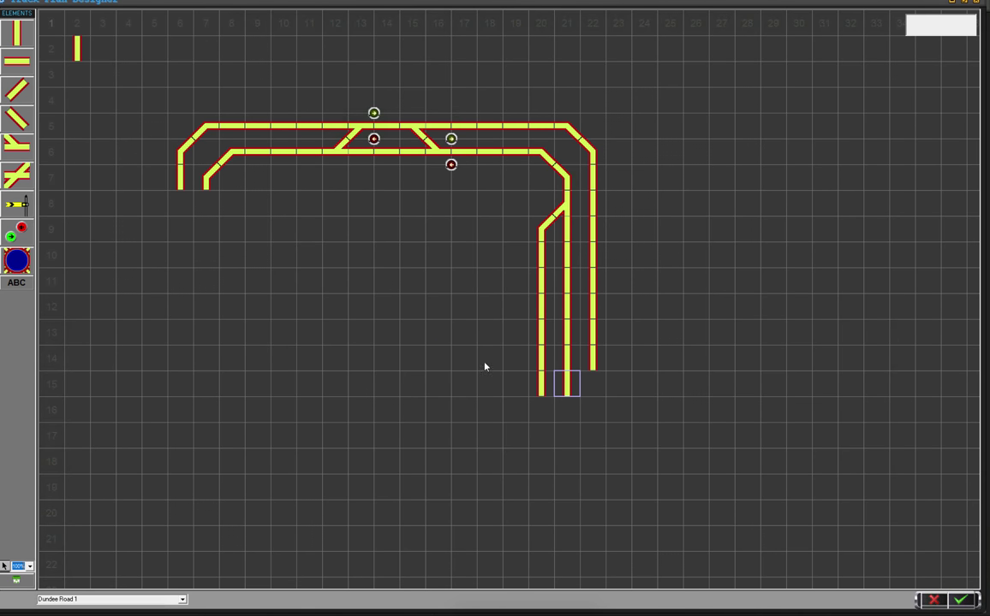
drag(75, 52, 588, 387)
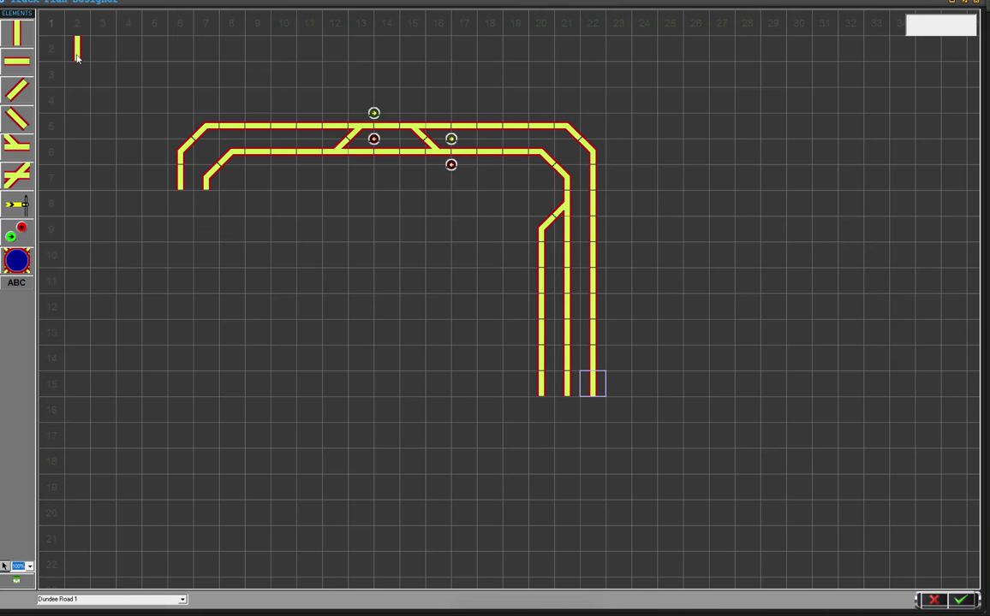
drag(77, 56, 568, 416)
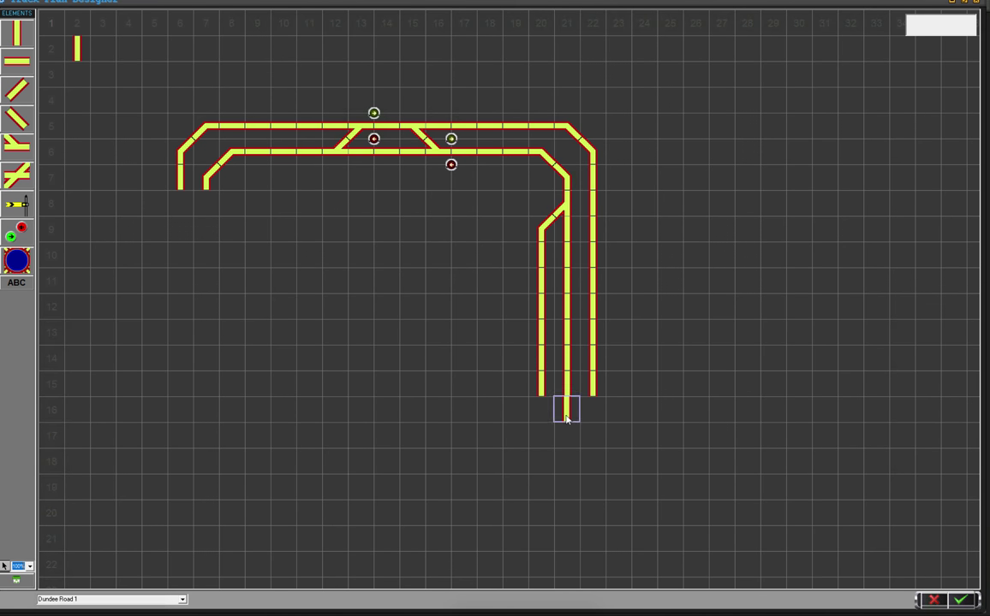
drag(76, 53, 590, 412)
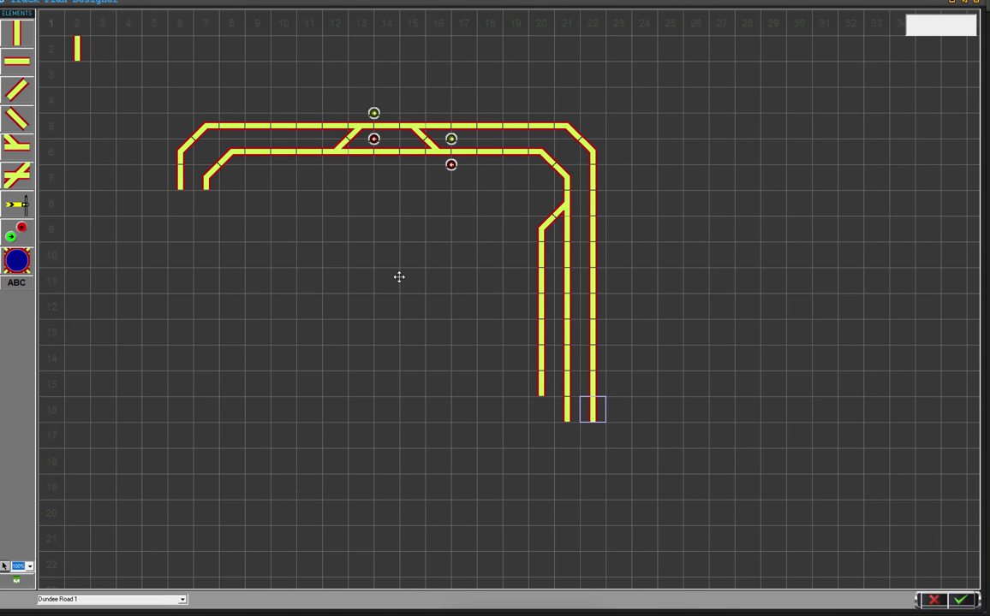
drag(78, 47, 539, 408)
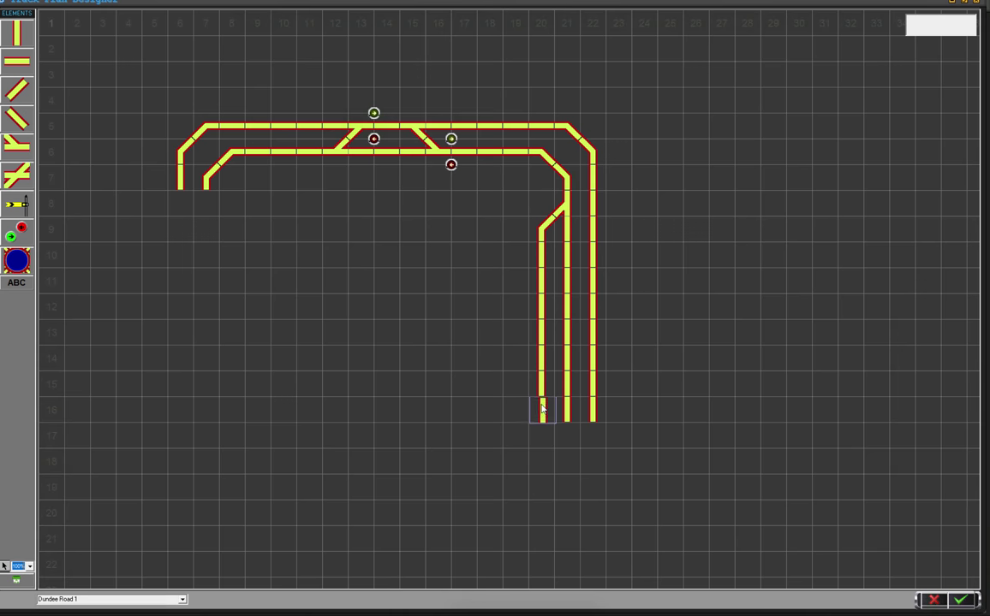
Add a vertical-to-diagonal bend at column 20, row 17, turning the branch back toward column 21
click(16, 155)
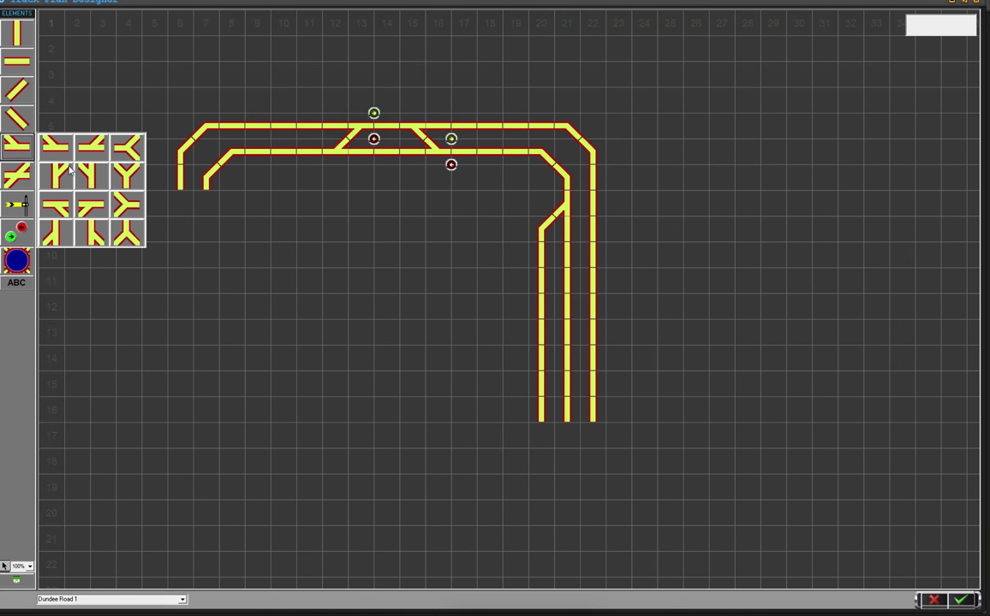
click(18, 95)
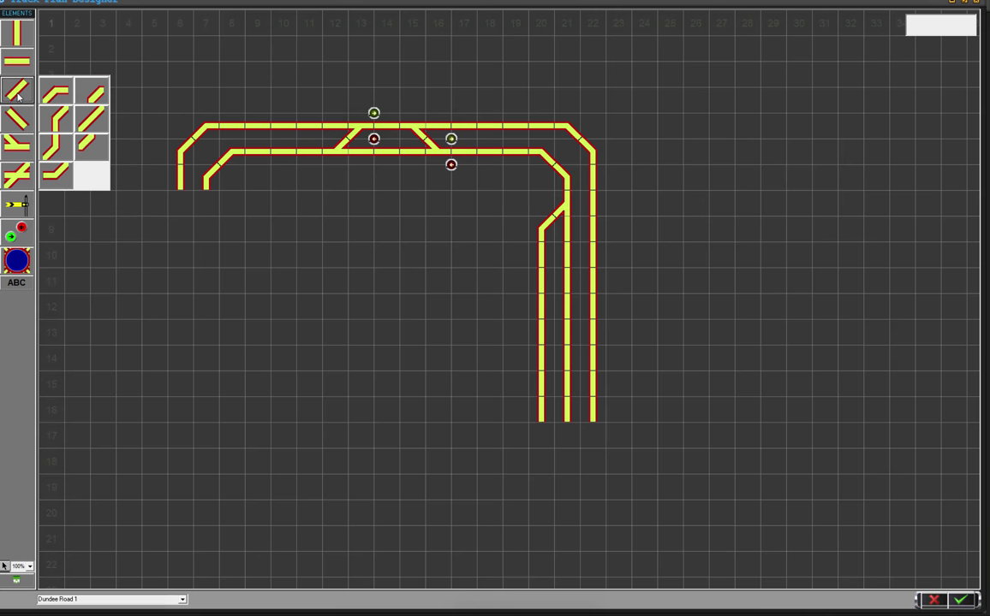
click(20, 119)
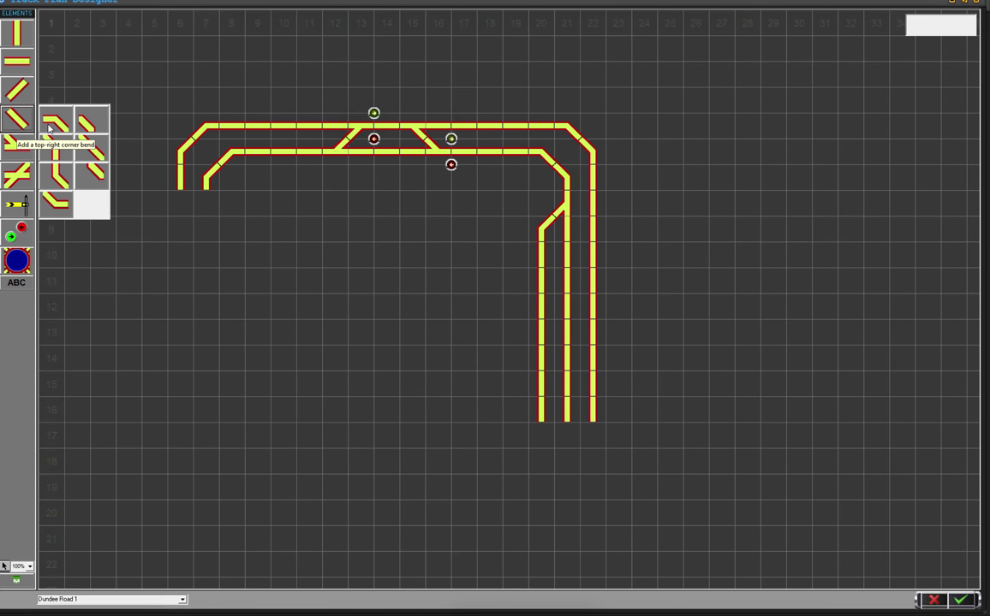
click(63, 175)
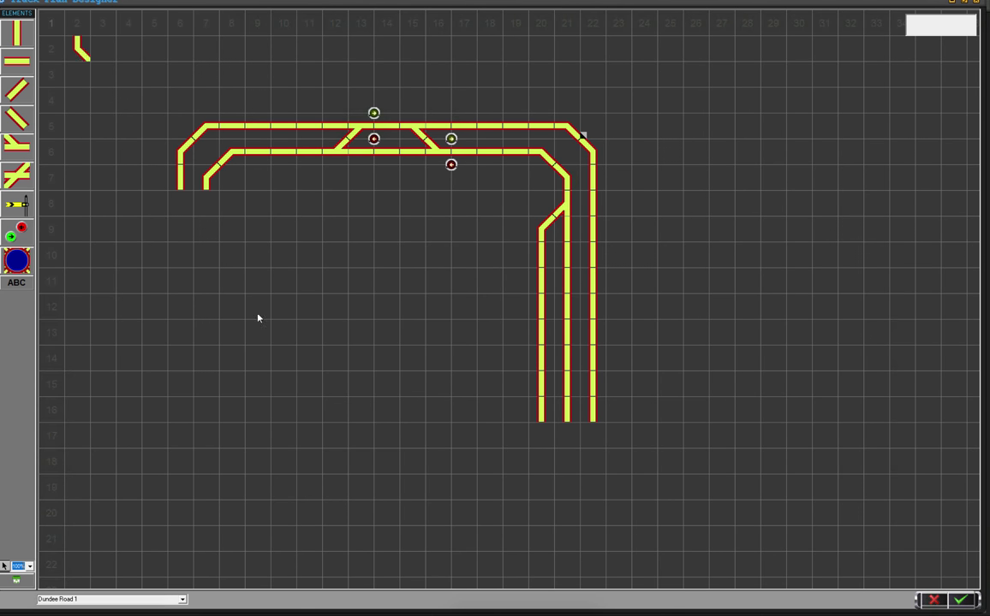
click(485, 394)
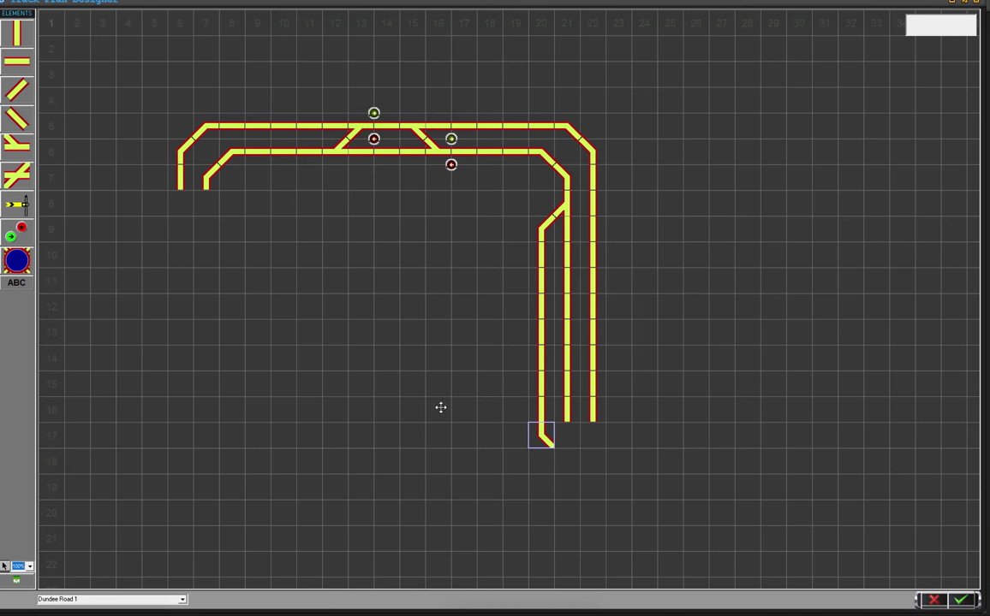
Add a point at column 21, row 18, that joins the branch from column 20 to the middle track
click(17, 144)
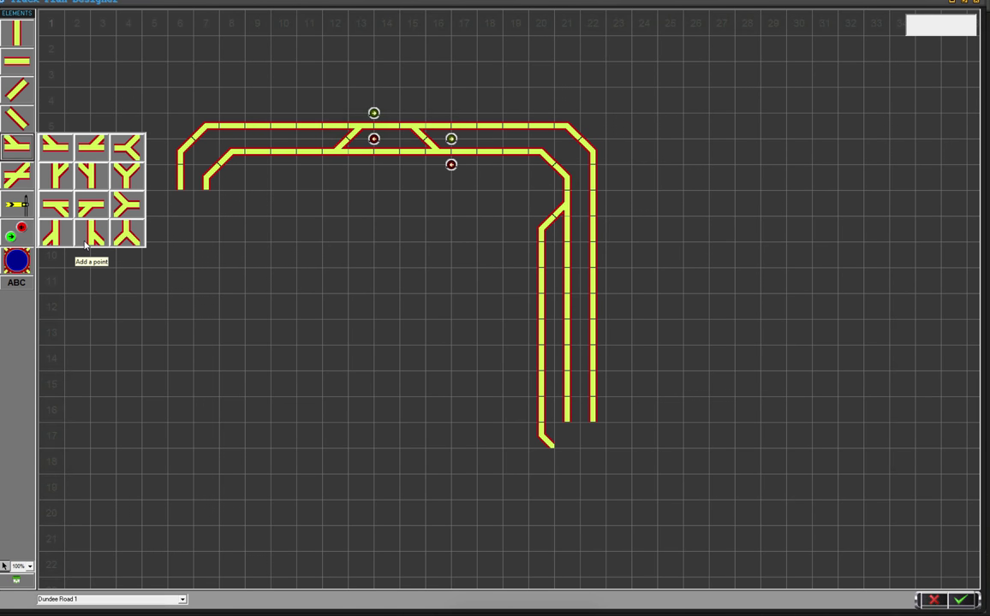
click(87, 180)
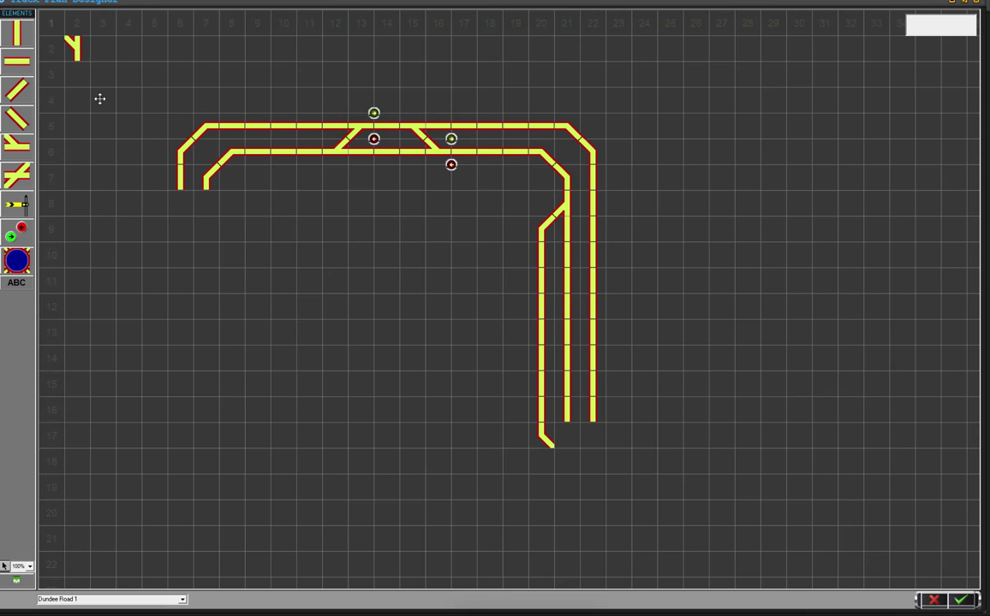
drag(65, 42, 559, 461)
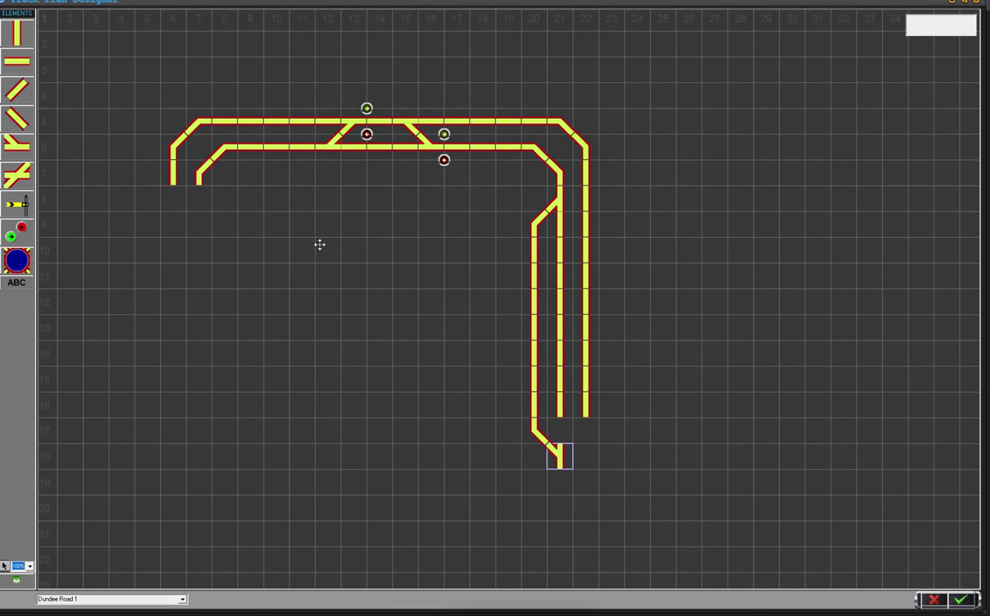
Fill in vertical track pieces at column 21, row 17, and at column 22, rows 17 and 18
click(17, 47)
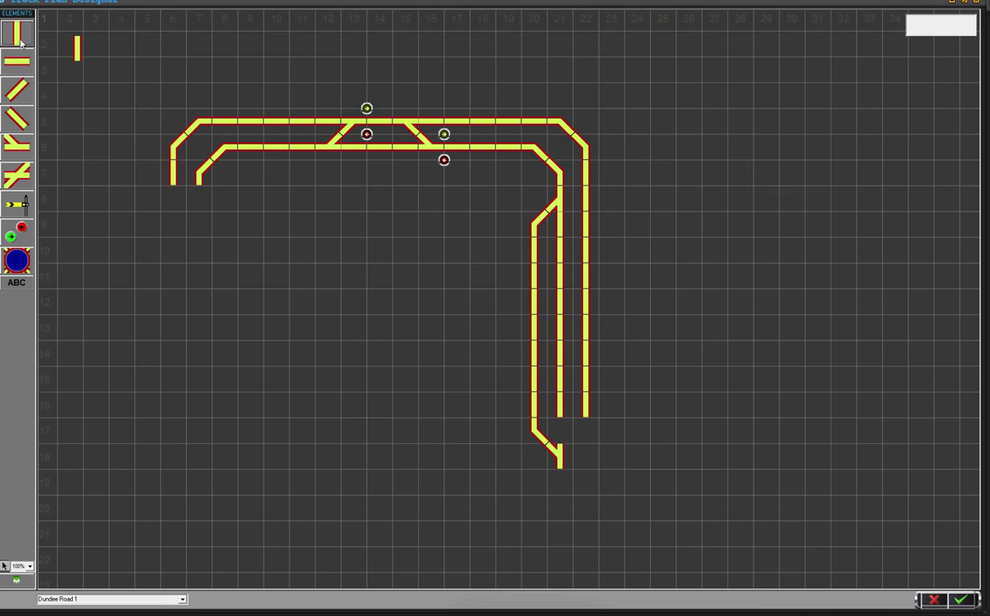
drag(76, 49, 559, 430)
drag(76, 49, 585, 437)
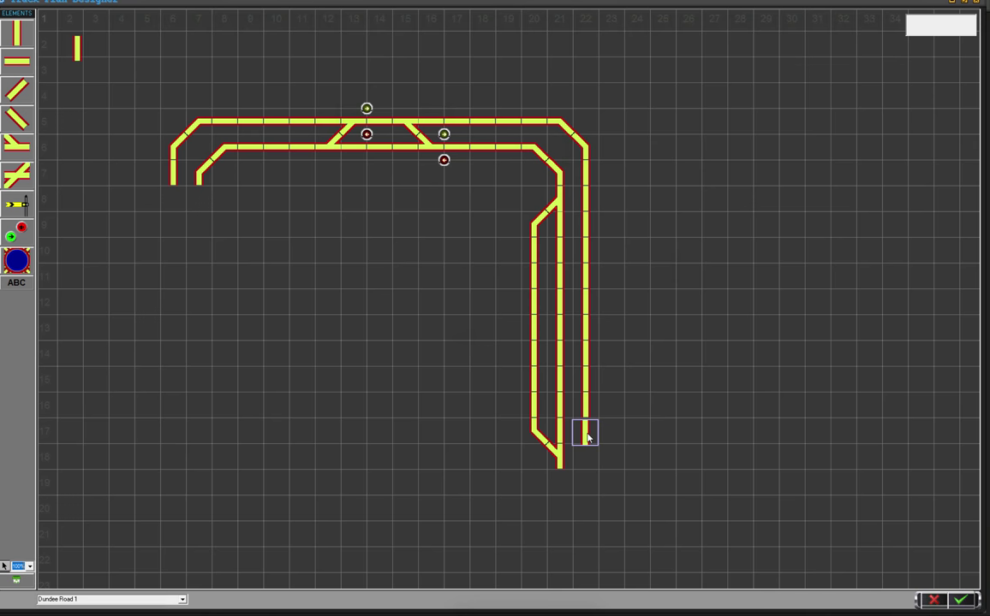
drag(77, 49, 585, 460)
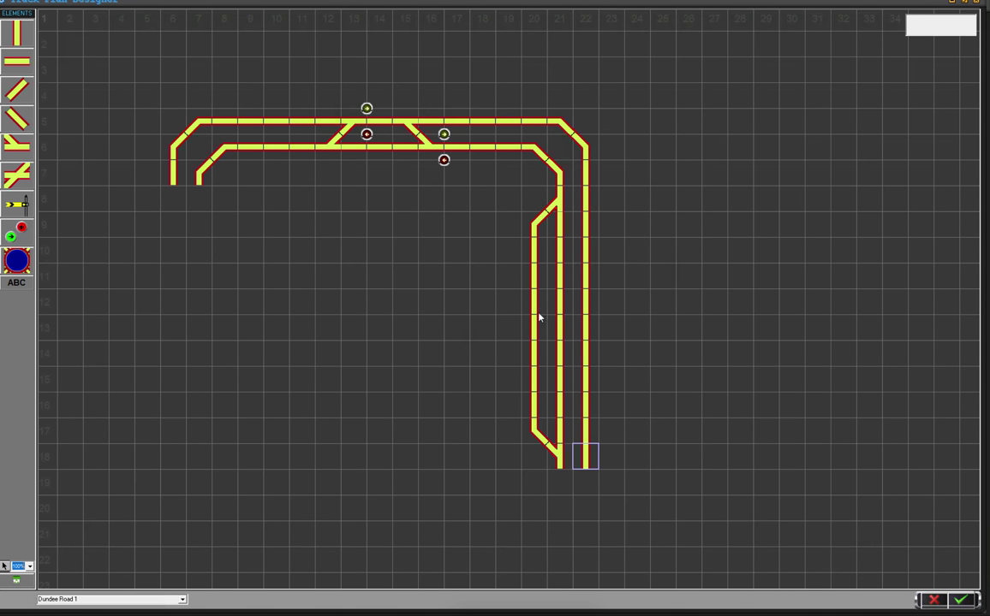
Place a green and red point button pair on either side of column 21, just above the upper branching point
click(17, 239)
click(54, 234)
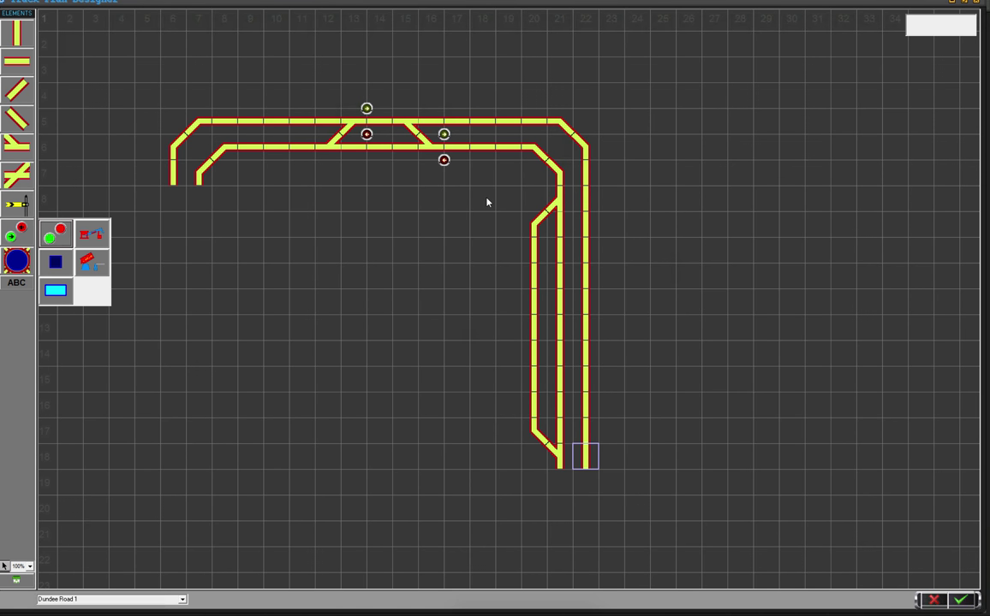
click(51, 225)
drag(69, 31, 547, 196)
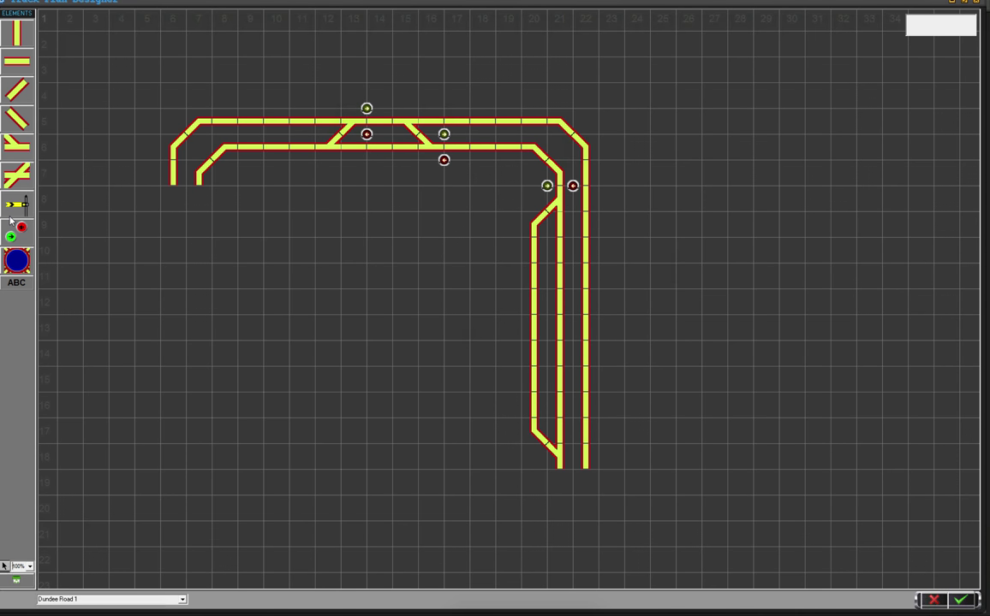
Place a red and green point button pair on either side of column 21, just below the lower point in row 18
mouse_move(18, 234)
click(70, 233)
click(540, 460)
click(549, 459)
click(546, 458)
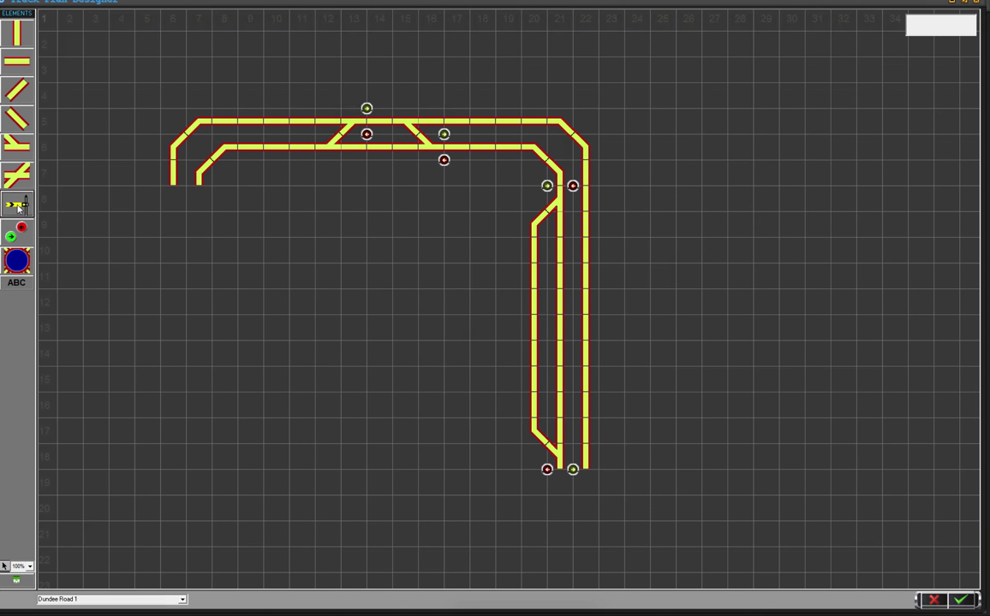
Place a colour light signal beside the column 20 track at column 19, row 9
click(19, 232)
click(52, 184)
click(535, 193)
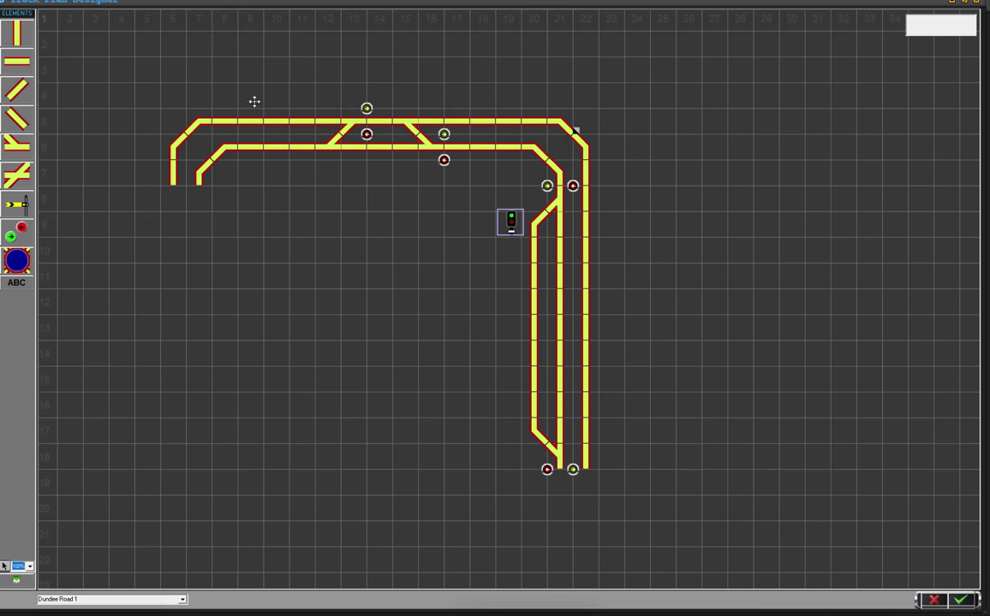
Add another red and green point button pair near column 2, row 1
click(30, 233)
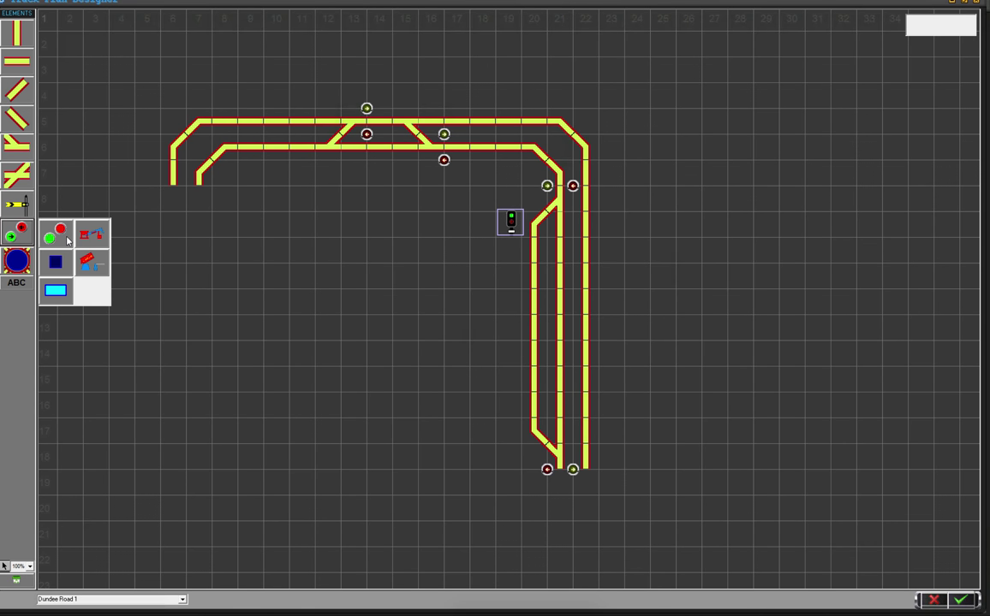
click(60, 240)
click(19, 231)
Place colour light signals between the column 21 and 22 tracks and at column 23 in row 9, and nudge the column 19 signal closer
click(19, 197)
click(53, 210)
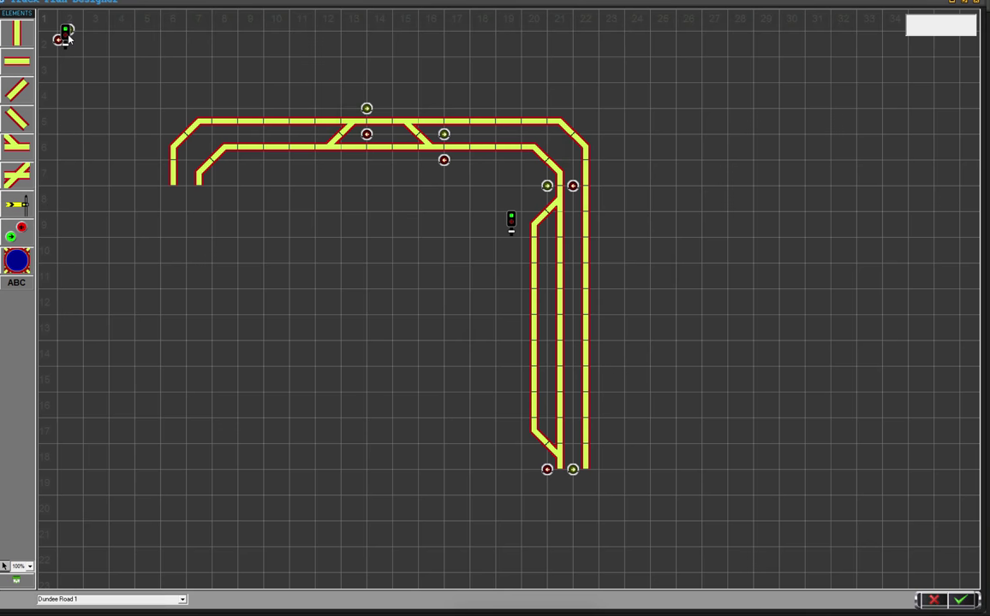
drag(519, 224, 575, 220)
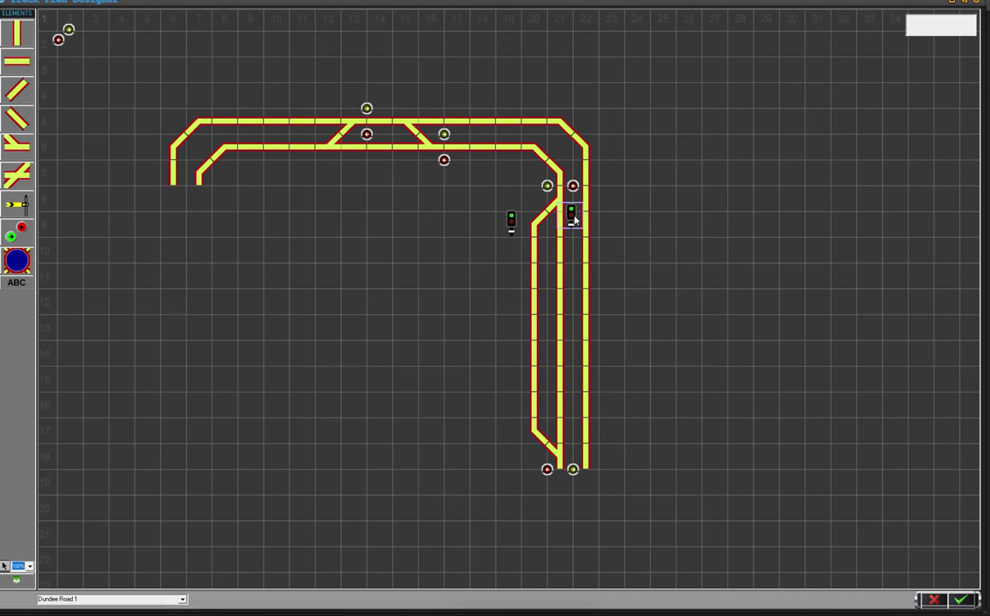
click(16, 209)
drag(60, 202, 572, 222)
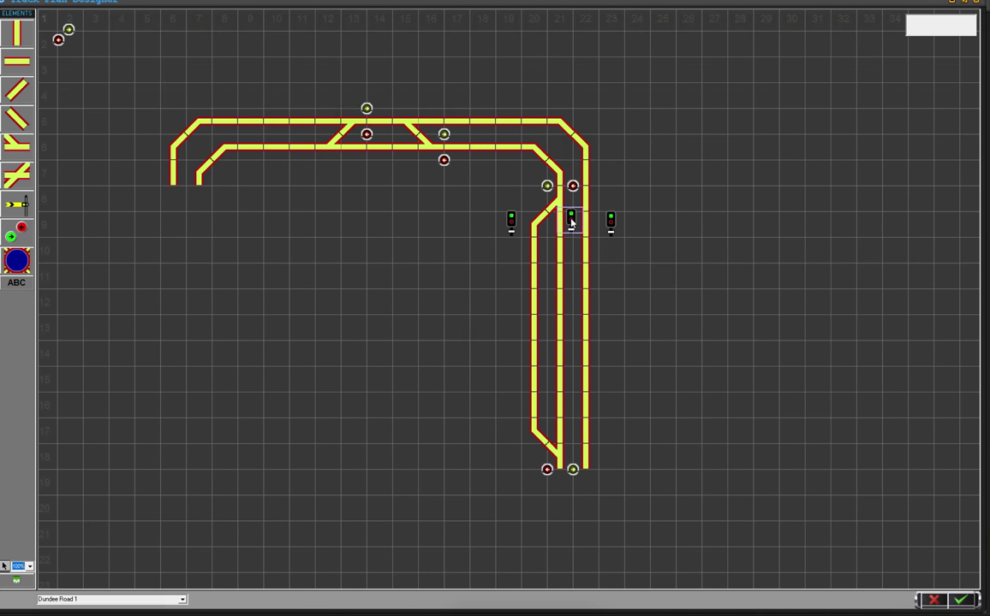
drag(510, 220, 513, 220)
Place colour light signals at column 23 and between the column 21 and 22 tracks in row 18, and another at column 19, row 17
click(17, 204)
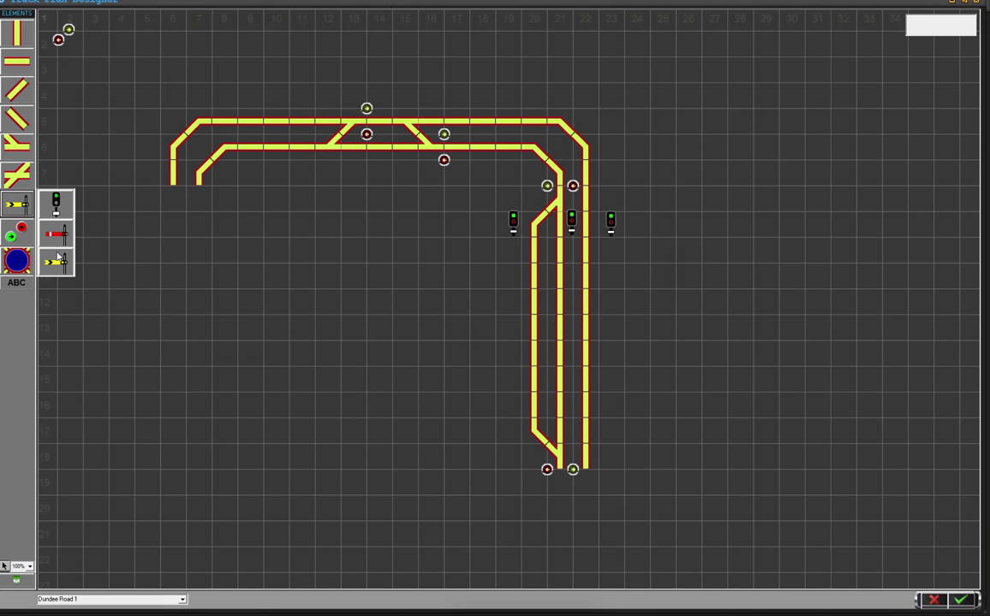
click(55, 212)
drag(67, 39, 612, 457)
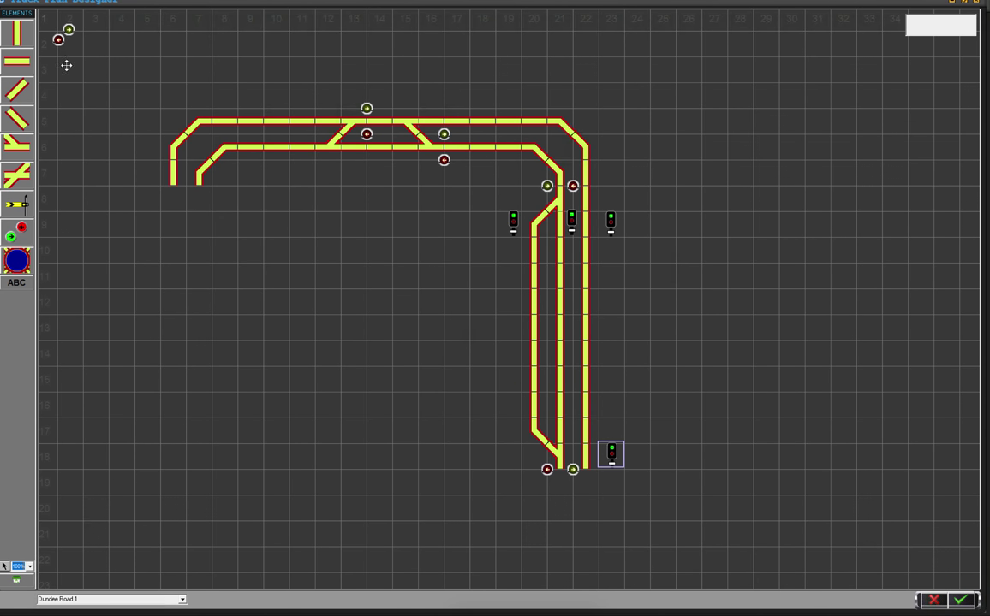
click(17, 225)
click(60, 199)
drag(67, 38, 575, 462)
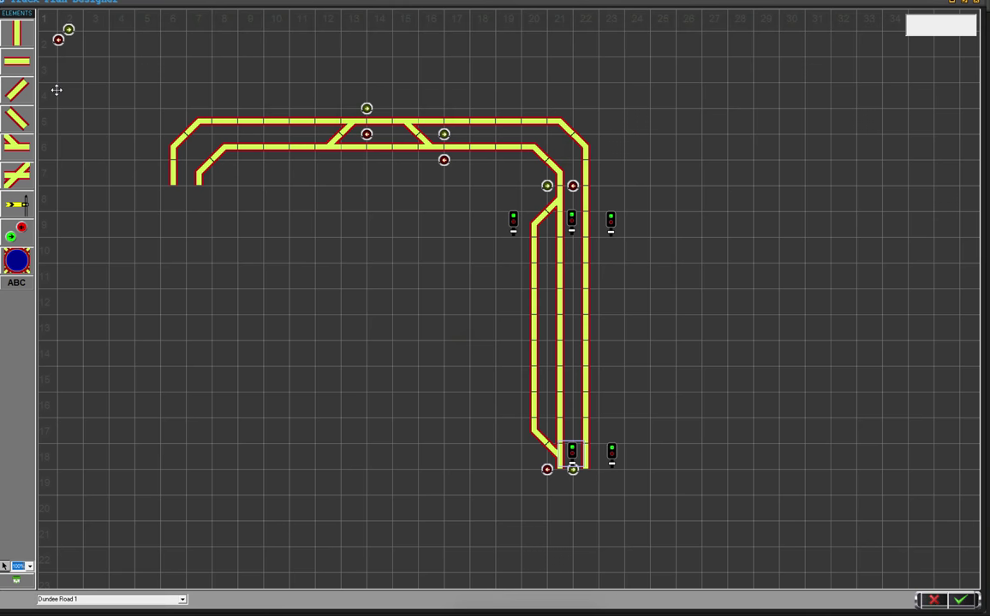
click(17, 203)
click(56, 193)
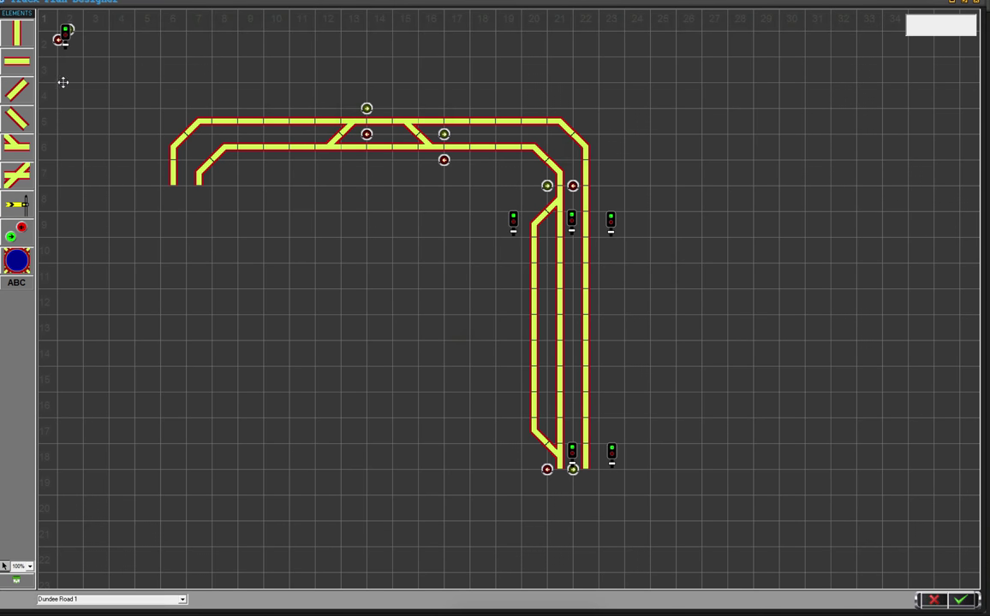
drag(67, 39, 512, 434)
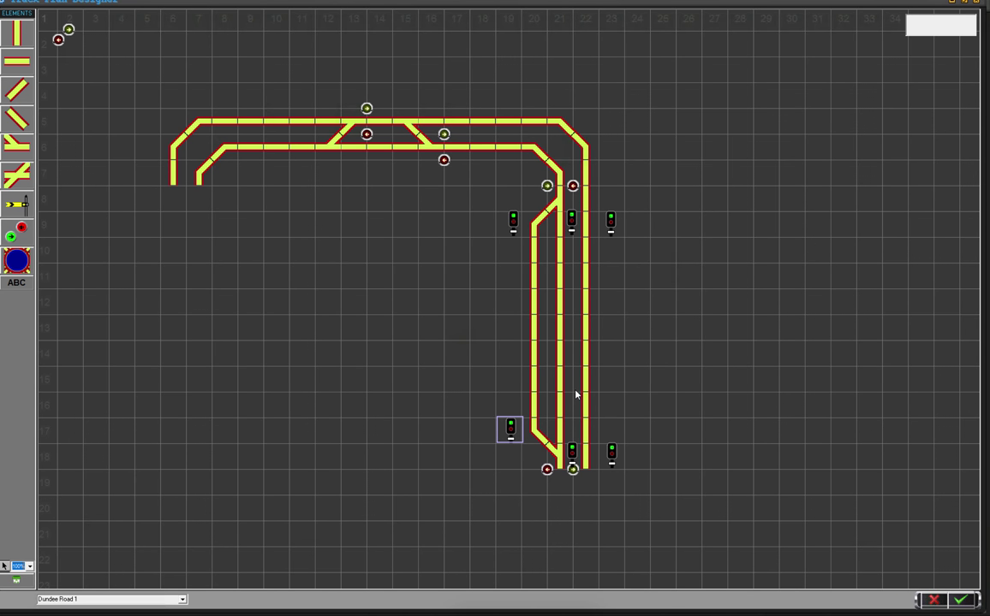
Extend the column 21 and column 22 tracks down through row 19 with one vertical straight each
mouse_move(607, 454)
mouse_move(19, 42)
mouse_down()
mouse_move(73, 41)
mouse_move(70, 52)
mouse_move(369, 365)
mouse_move(578, 509)
mouse_move(557, 486)
mouse_up()
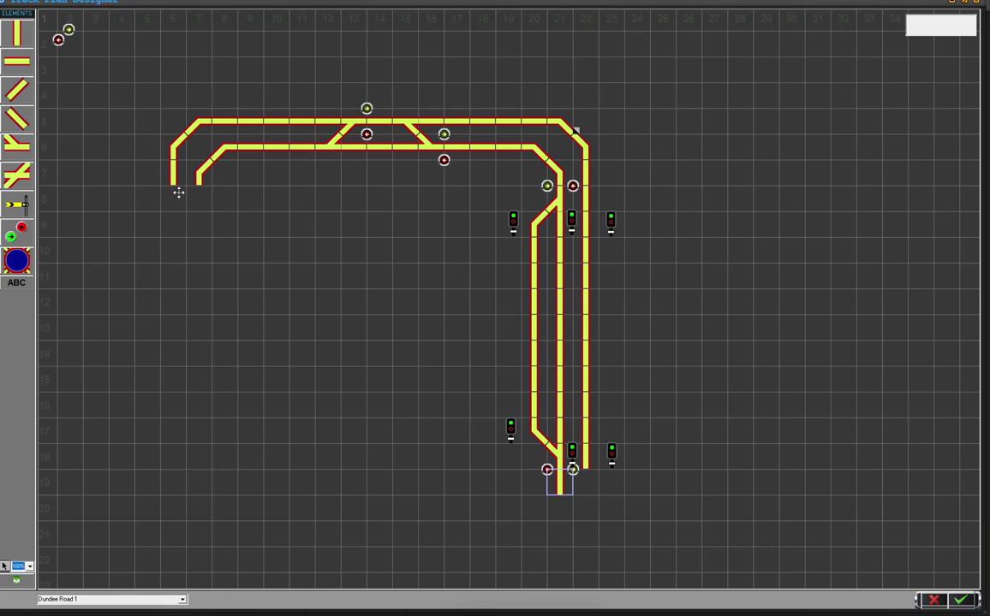
drag(15, 30, 84, 54)
drag(177, 86, 587, 488)
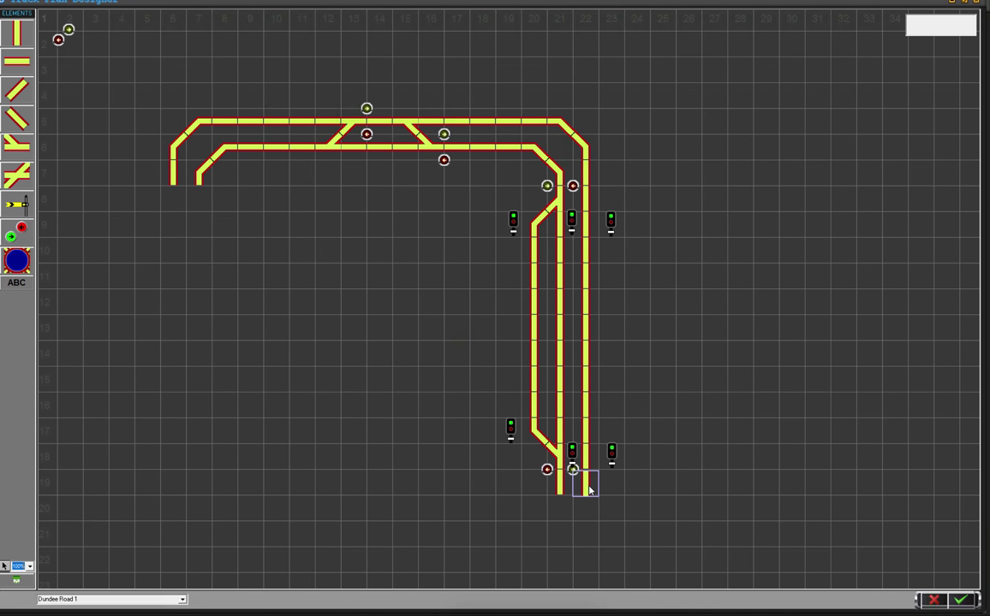
Curve the lower end of the column 21 track westward with bends at column 21, row 20 and column 20, row 21
click(17, 92)
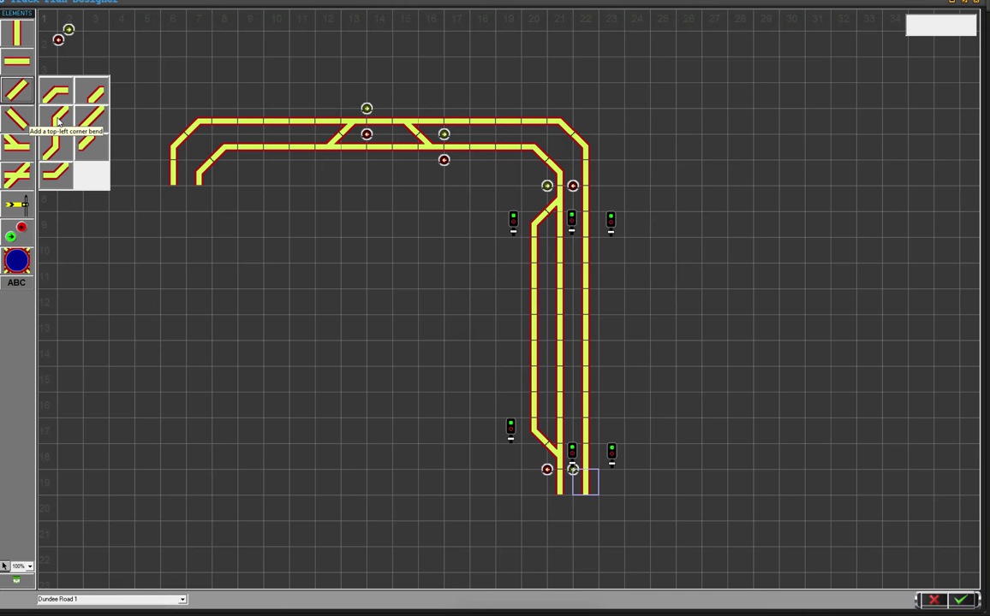
click(25, 125)
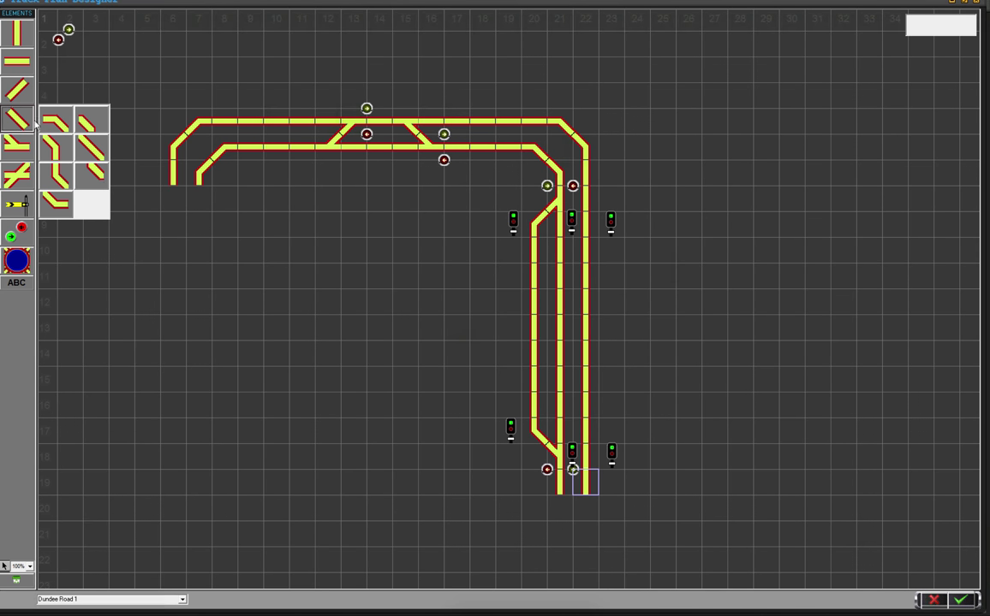
click(20, 90)
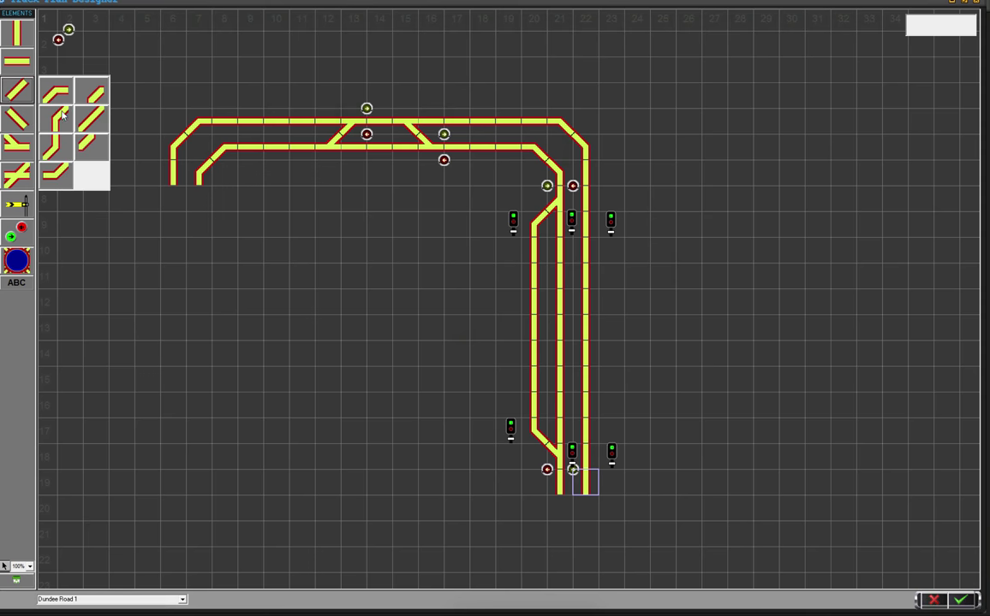
click(59, 144)
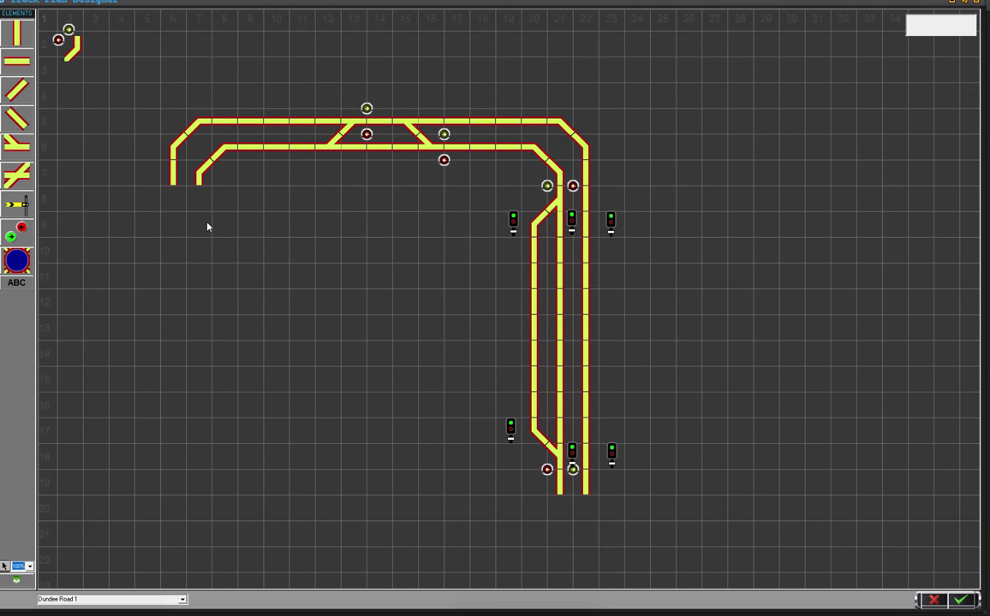
click(556, 514)
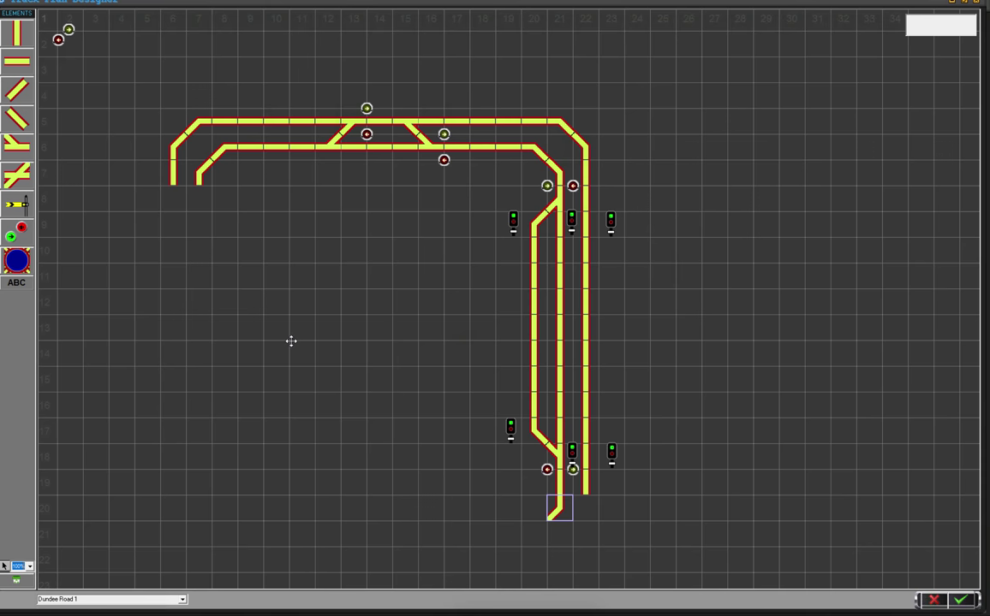
click(16, 91)
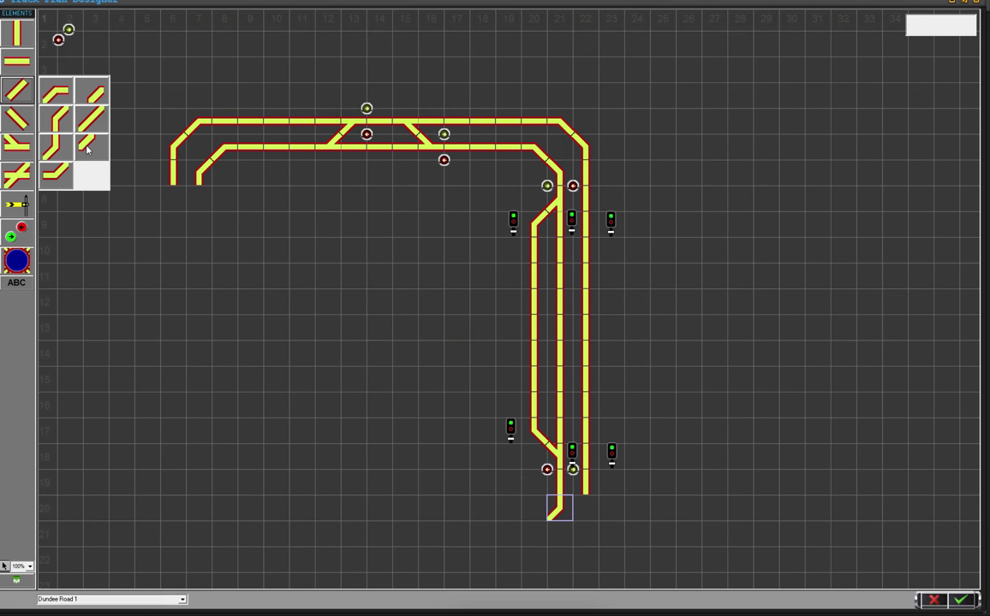
click(61, 171)
drag(77, 52, 535, 534)
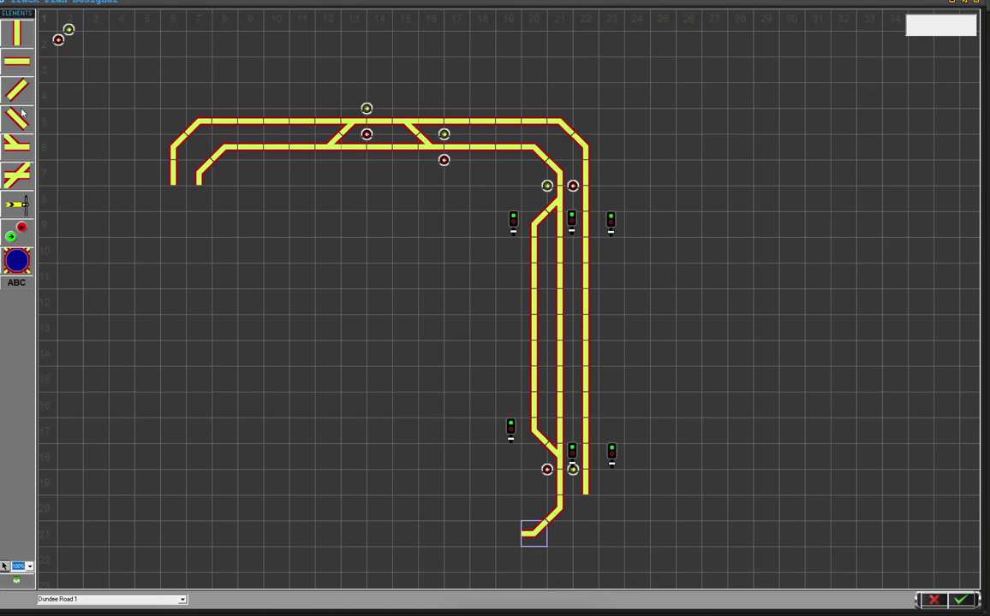
Extend the column 22 track through row 20 and curve it westward with bends at column 22, row 21 and column 21, row 22
click(16, 38)
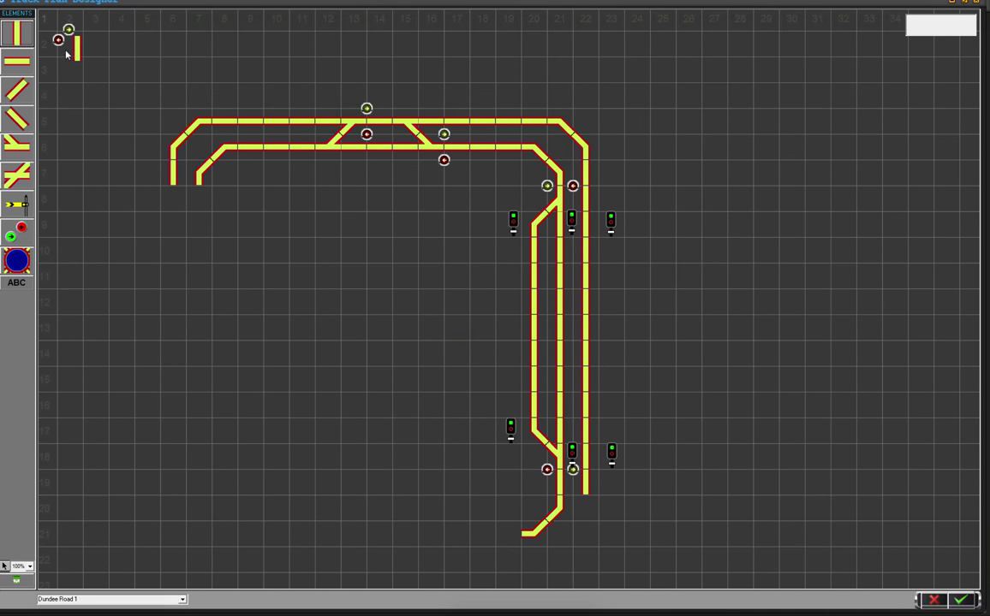
drag(75, 54, 587, 509)
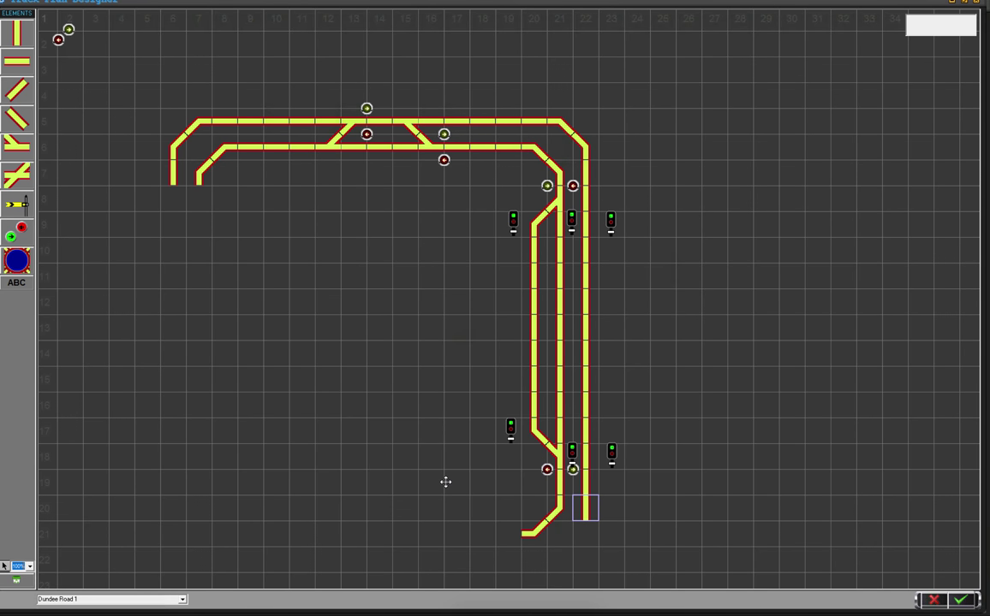
scroll(444, 419, down, 3)
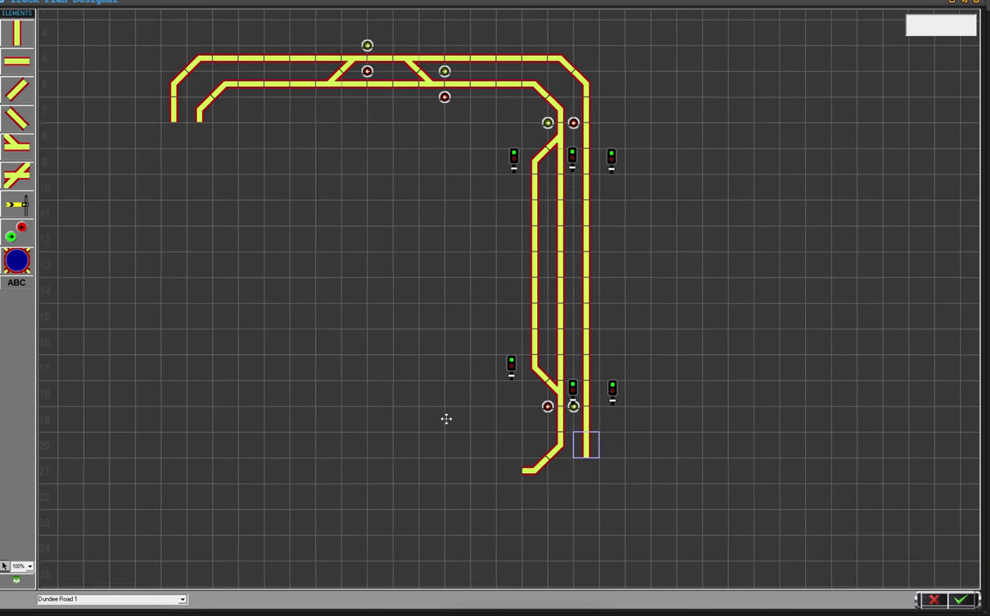
click(18, 140)
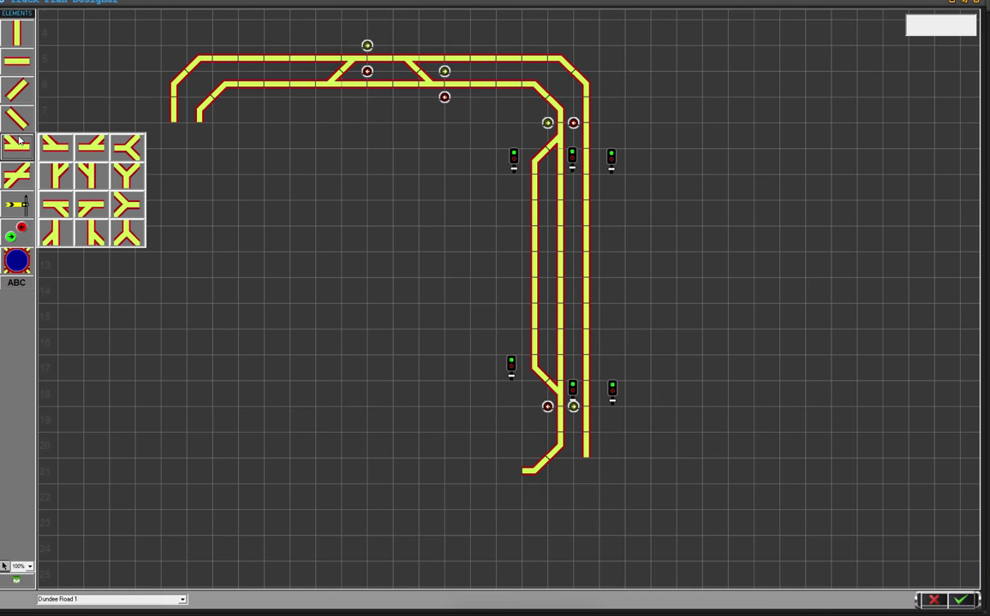
click(17, 89)
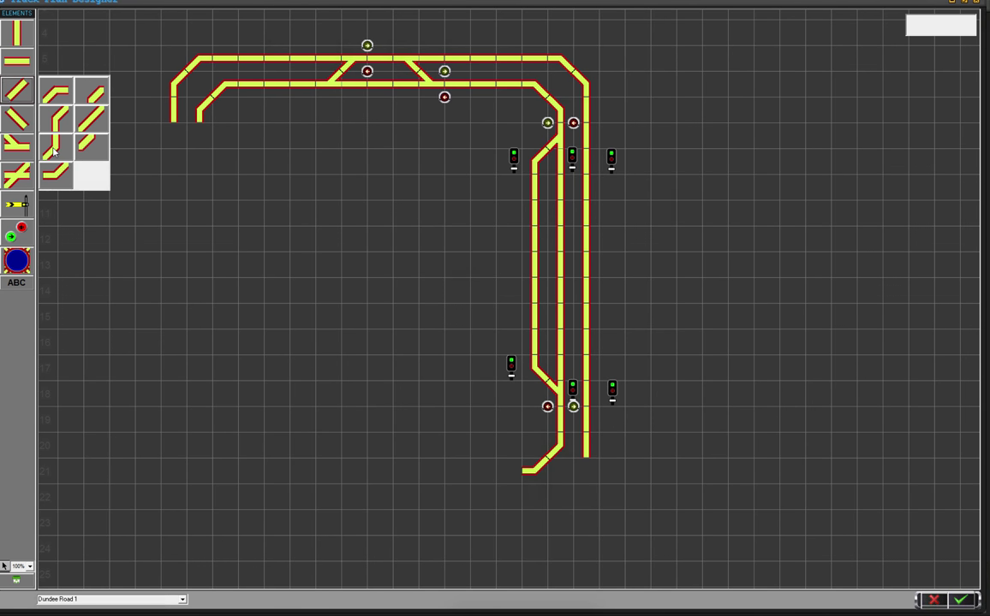
click(53, 152)
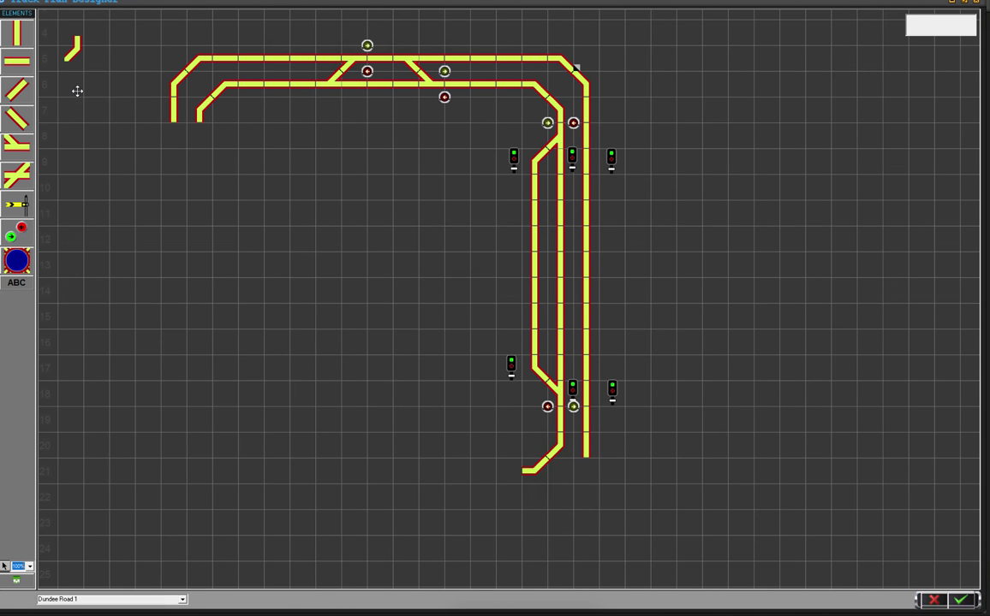
click(586, 476)
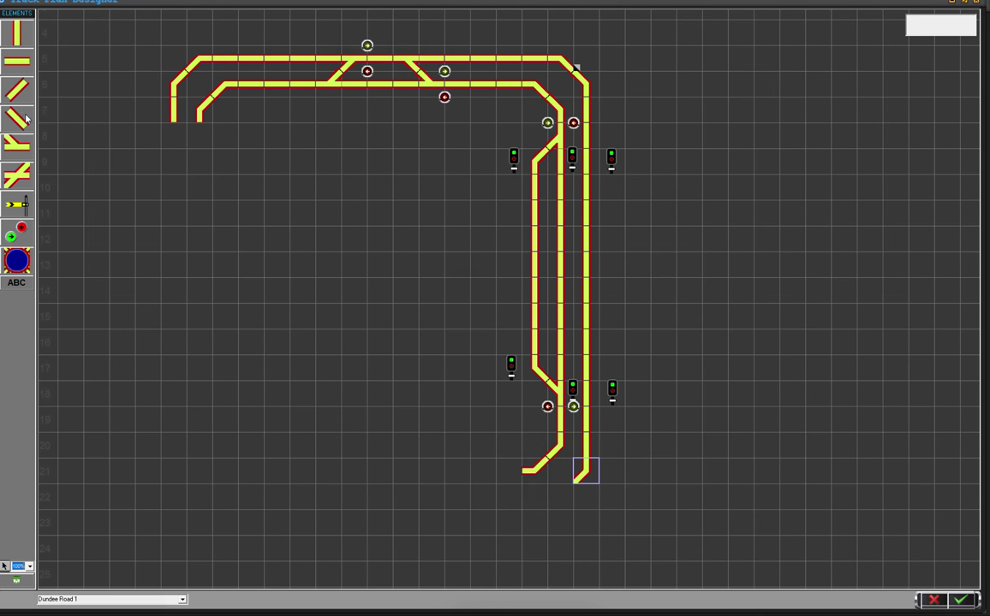
click(18, 89)
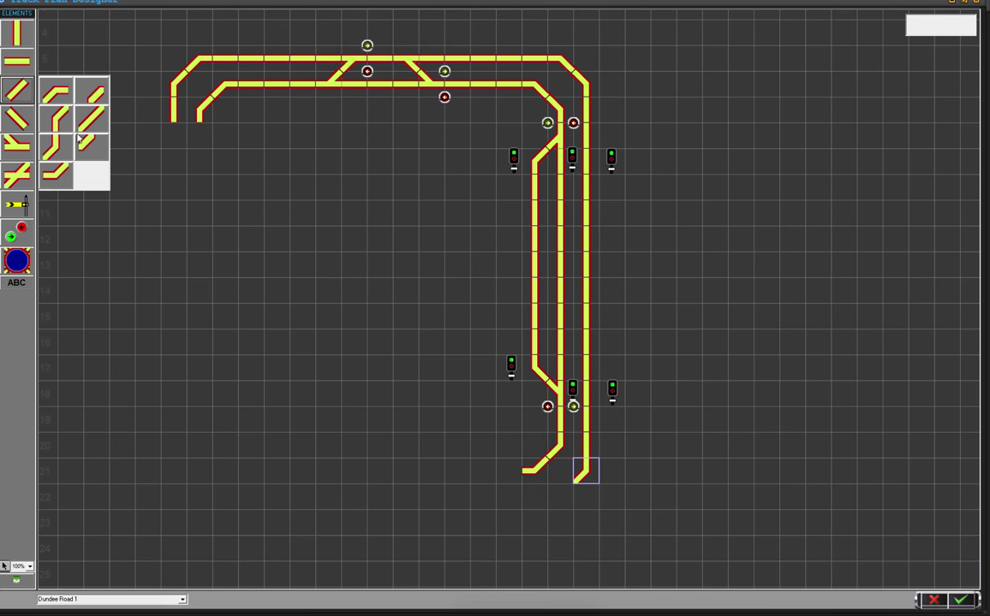
click(57, 172)
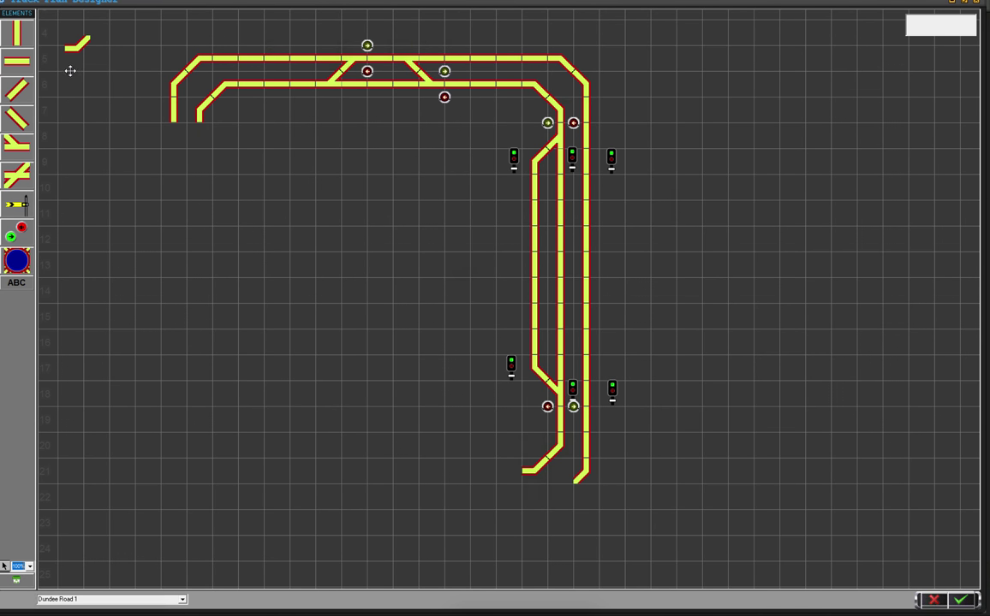
click(560, 497)
Add a horizontal straight to each curved lower end, at column 20, row 22 and column 19, row 21
click(20, 67)
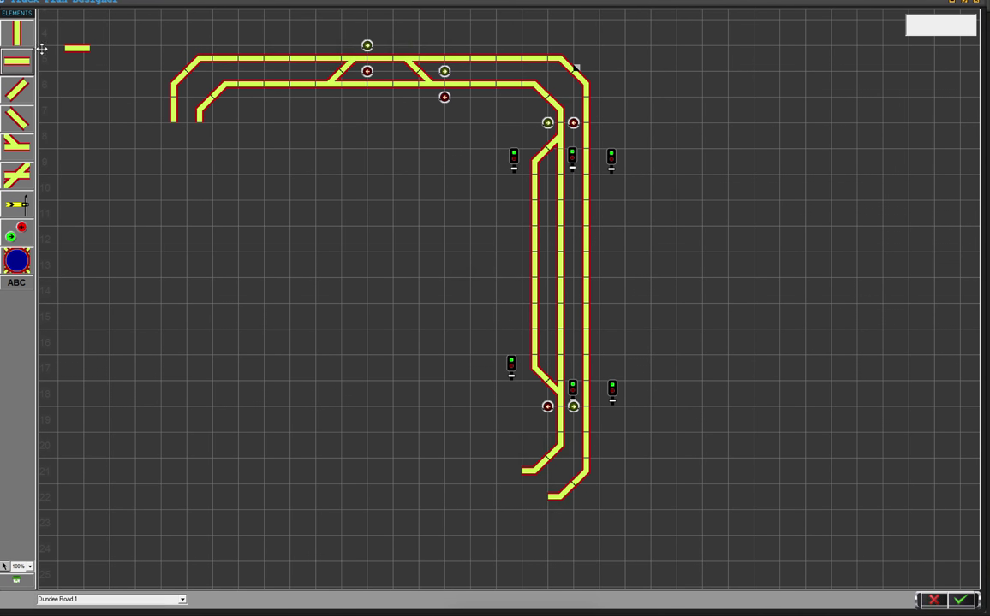
click(534, 503)
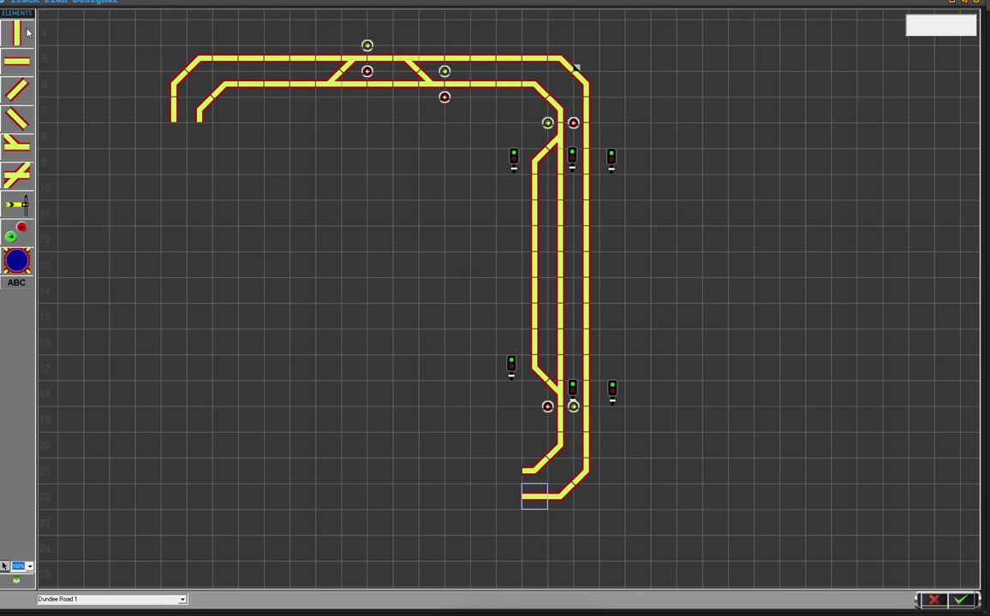
click(18, 62)
click(508, 478)
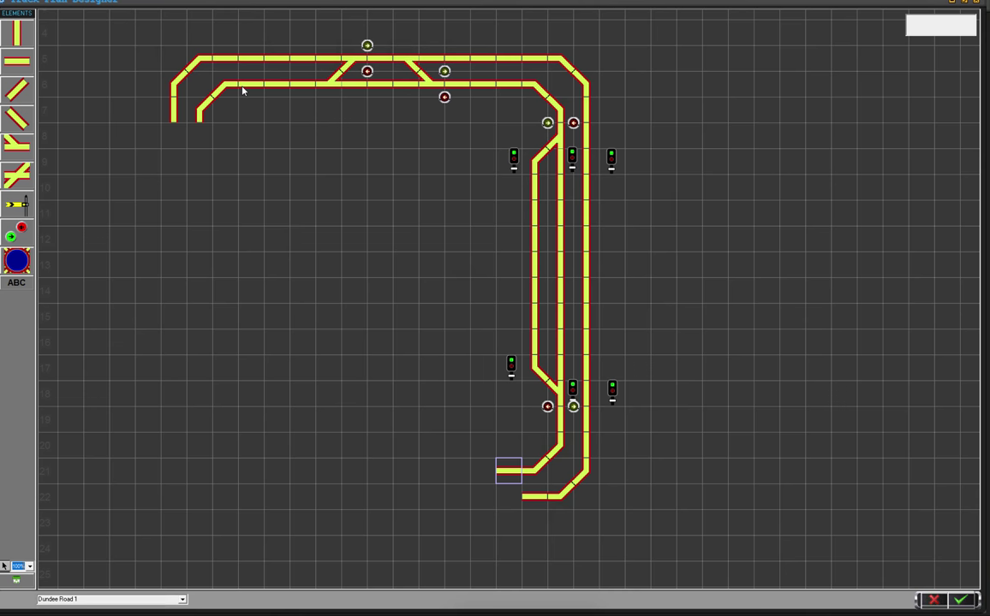
Extend the row 22 track west from column 19 and the row 21 track from column 18, both through column 16, with horizontal straights
click(18, 38)
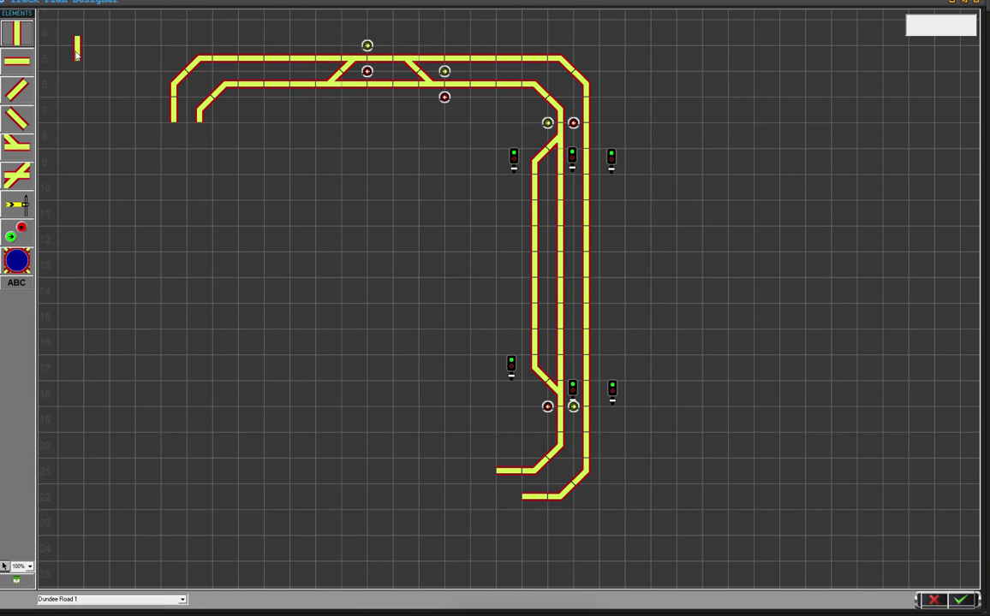
click(29, 65)
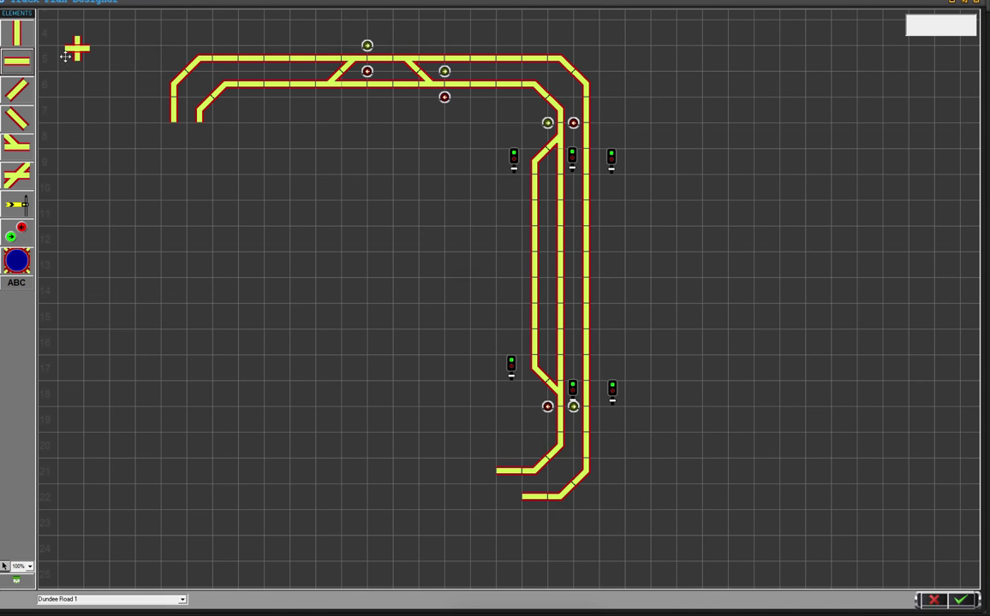
drag(16, 60, 512, 498)
drag(75, 54, 481, 472)
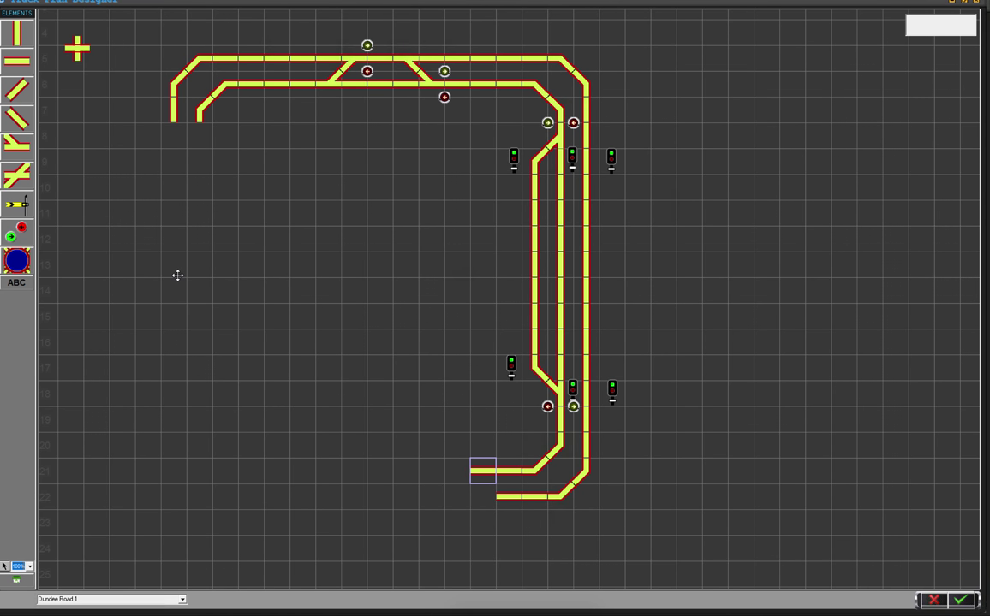
drag(77, 50, 479, 499)
drag(75, 49, 448, 476)
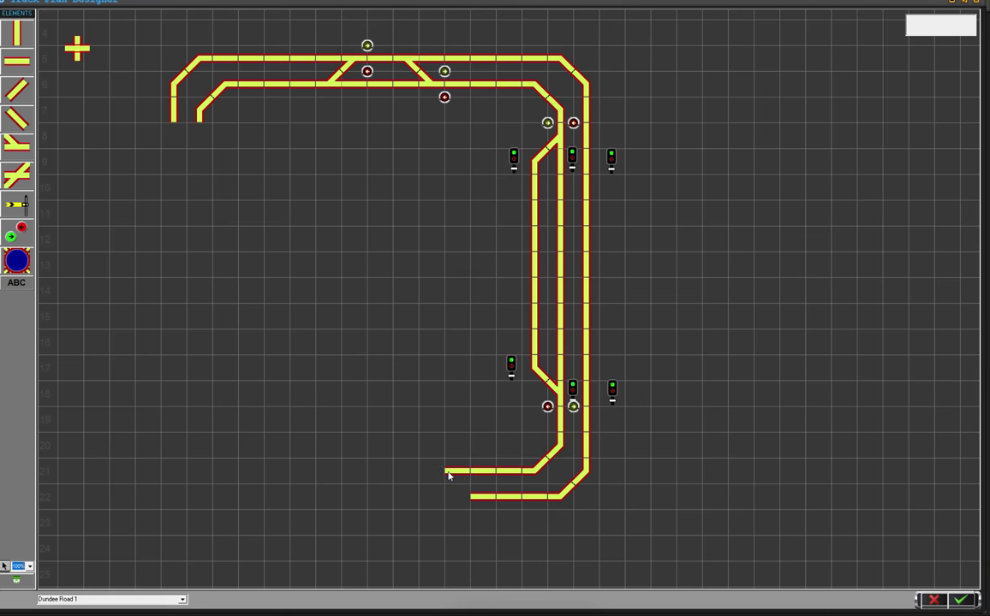
drag(76, 50, 456, 499)
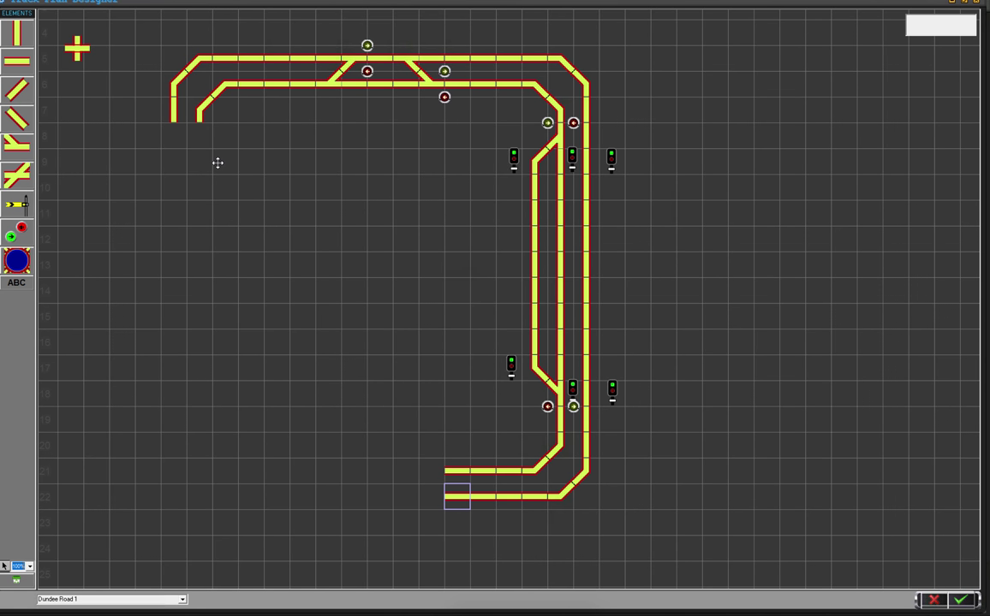
drag(77, 47, 432, 470)
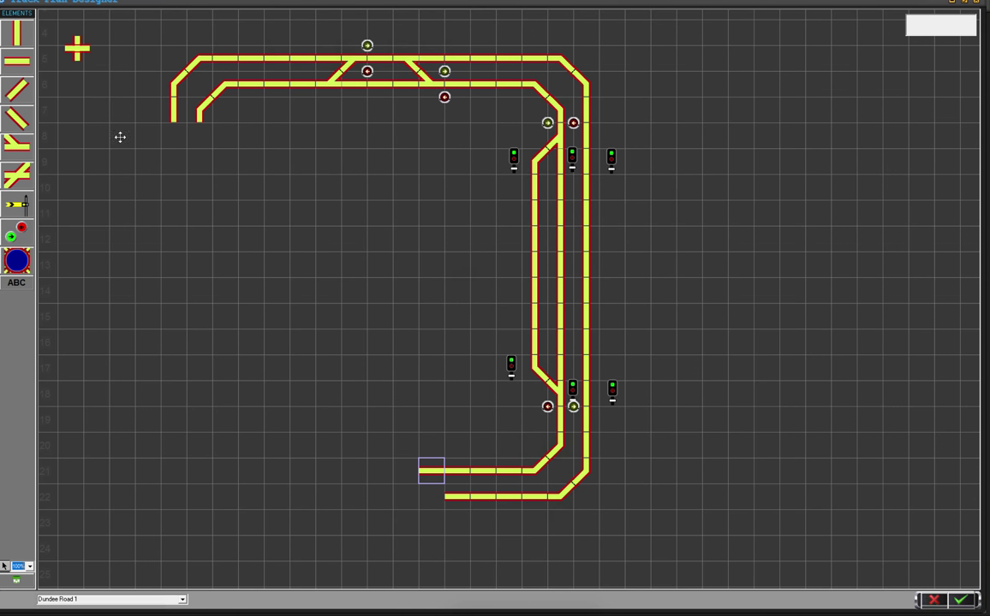
drag(77, 47, 436, 498)
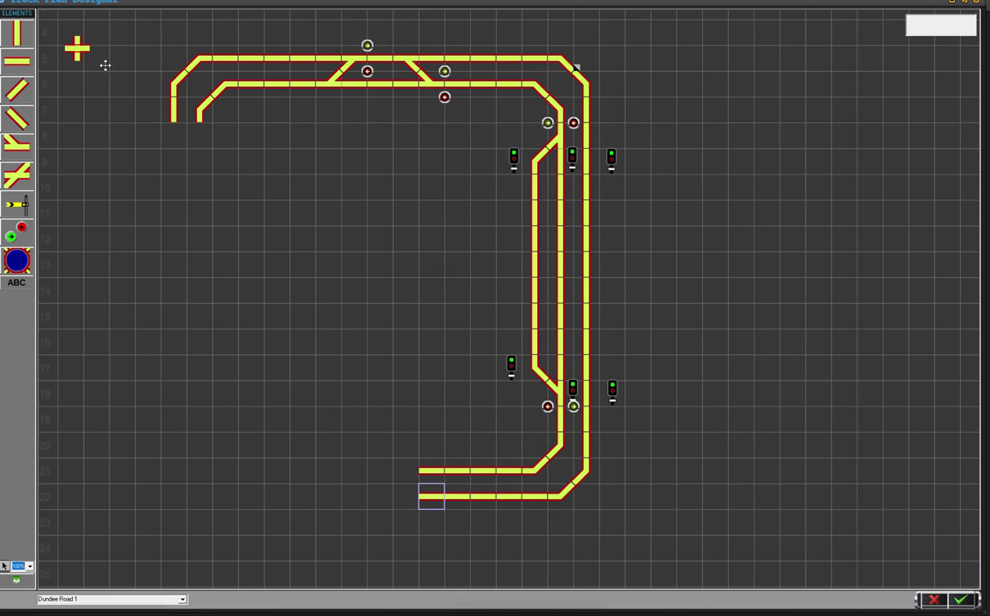
Continue the bottom tracks west with horizontal straights, row 22 through column 12 and row 21 through column 11
drag(77, 47, 413, 472)
drag(219, 326, 409, 499)
drag(77, 49, 380, 471)
drag(85, 52, 385, 498)
drag(77, 53, 355, 471)
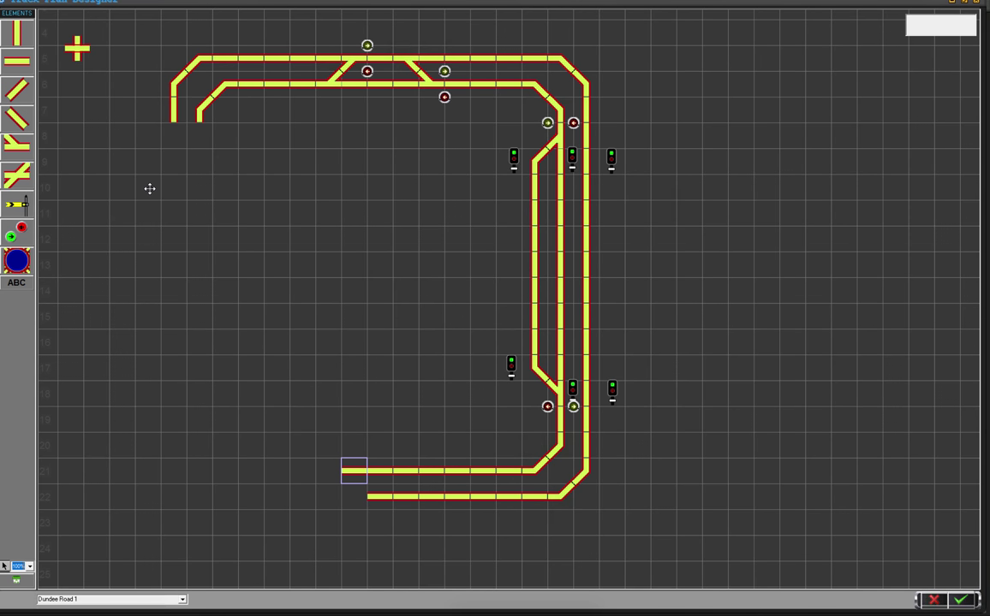
drag(83, 52, 356, 498)
drag(77, 53, 330, 499)
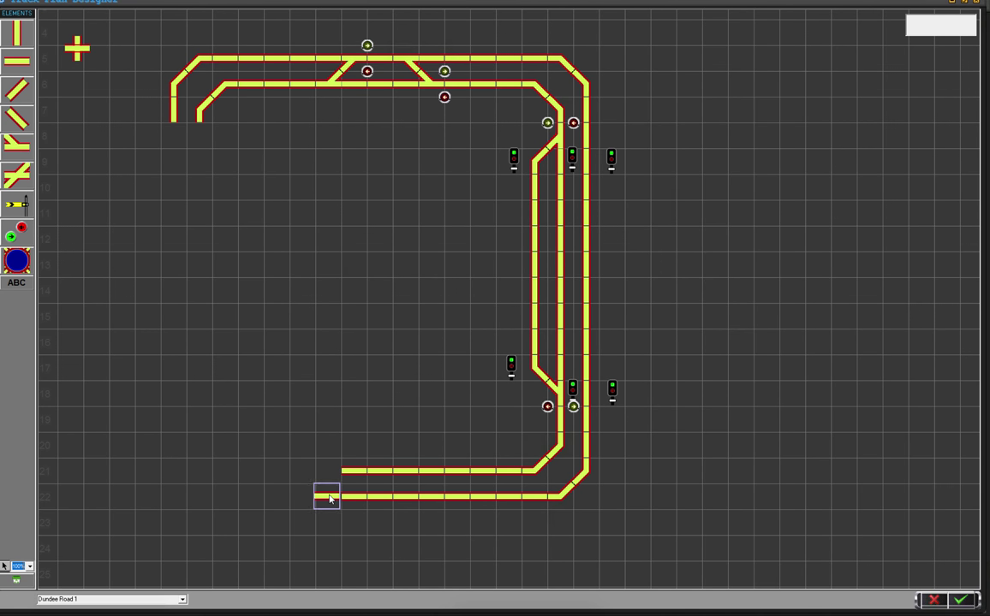
drag(78, 49, 329, 471)
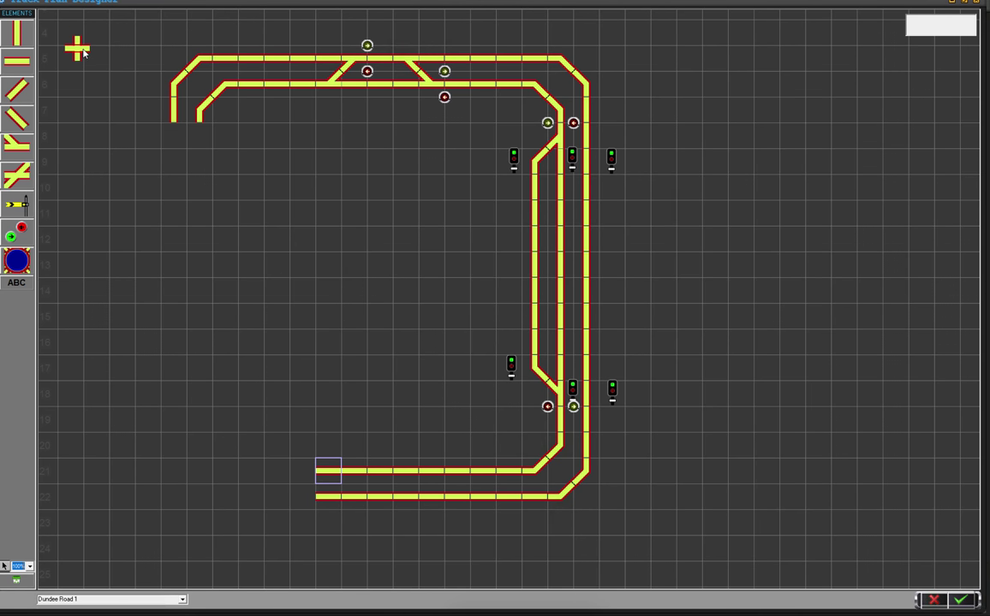
drag(77, 49, 309, 476)
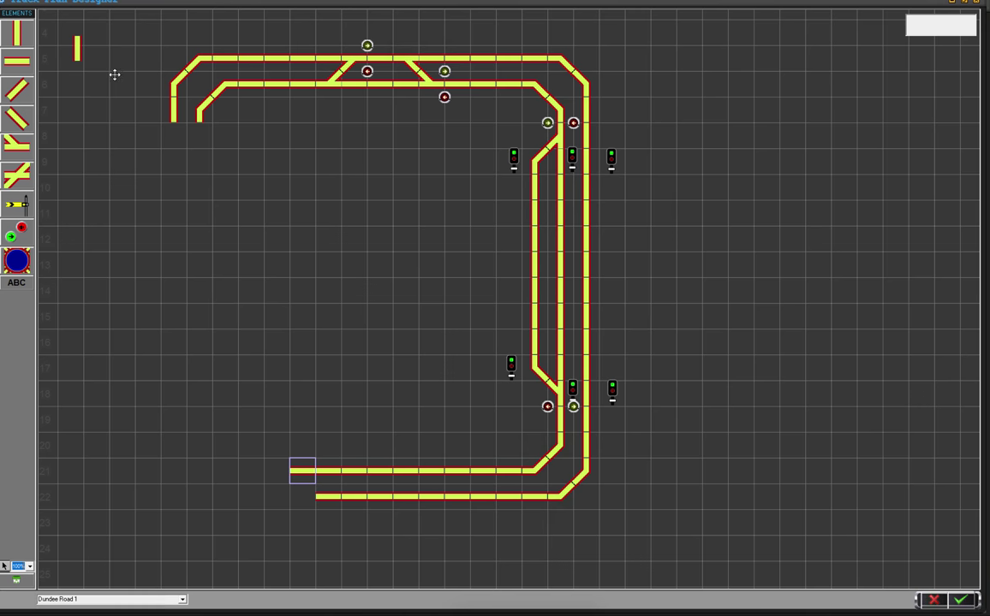
Extend the west-side tracks in columns 6 and 7 down through rows 8 to 10 with vertical straights
drag(75, 54, 171, 135)
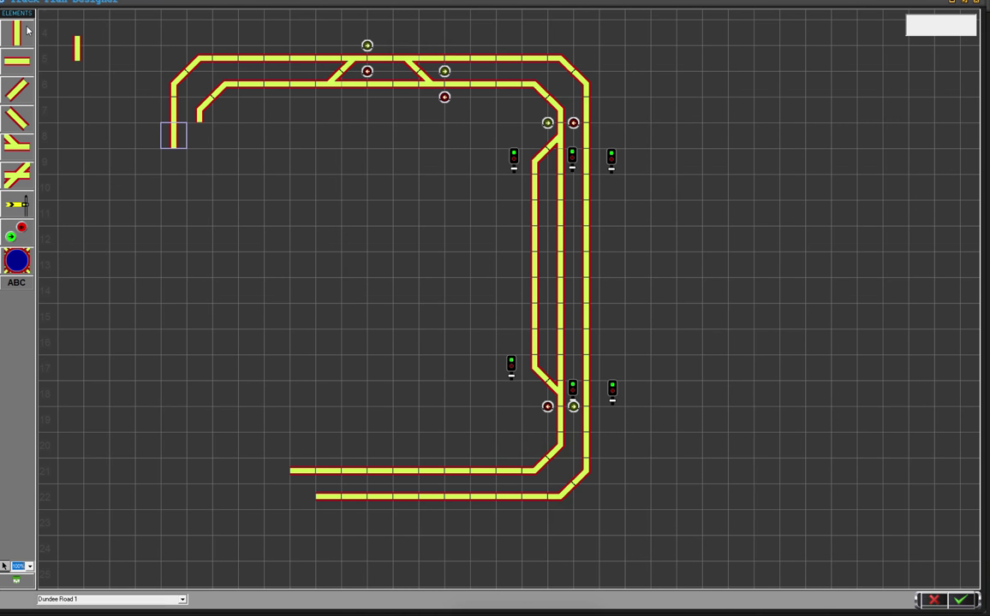
drag(75, 51, 173, 161)
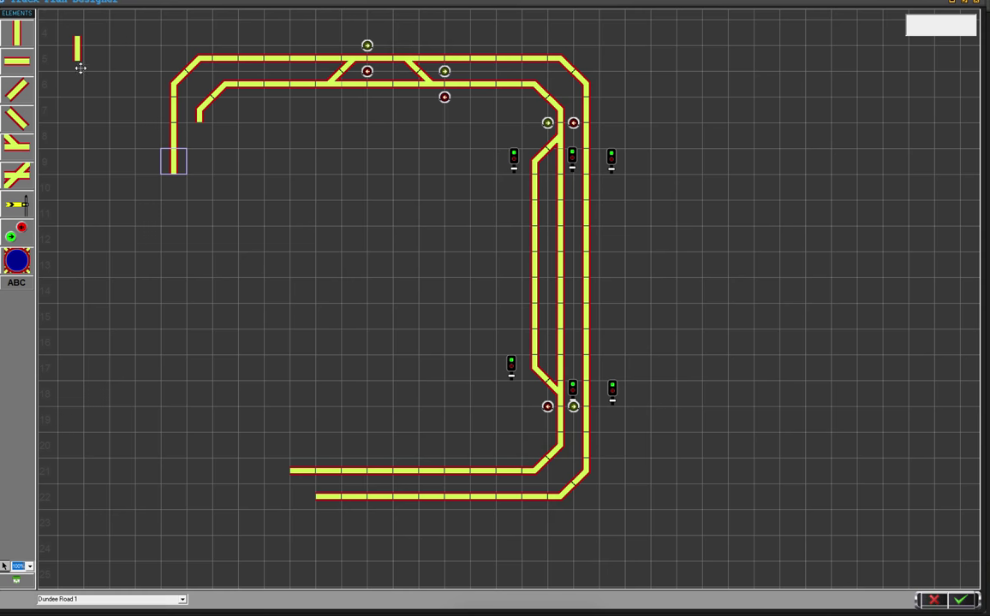
drag(76, 49, 199, 135)
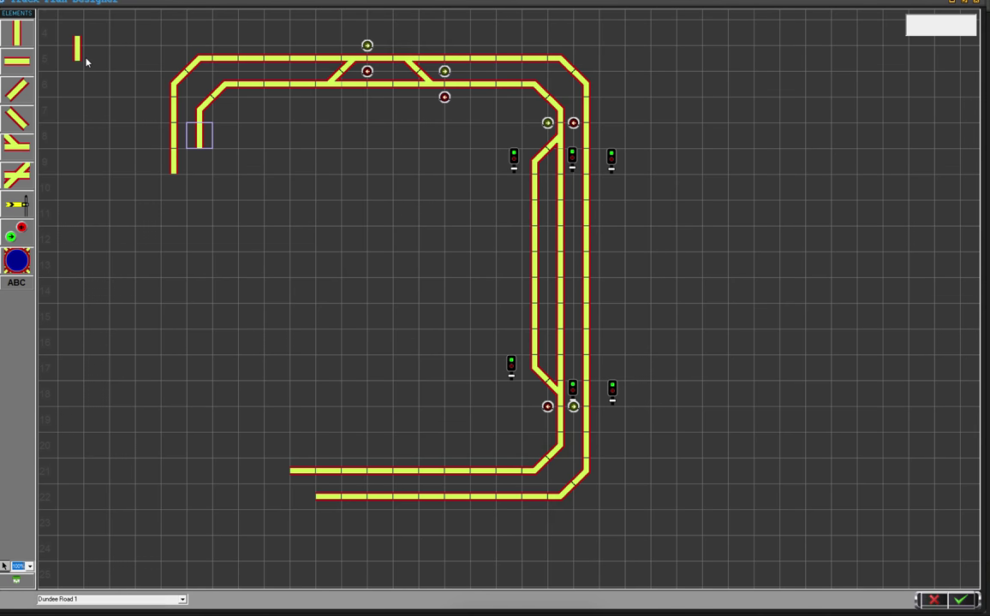
drag(76, 49, 199, 160)
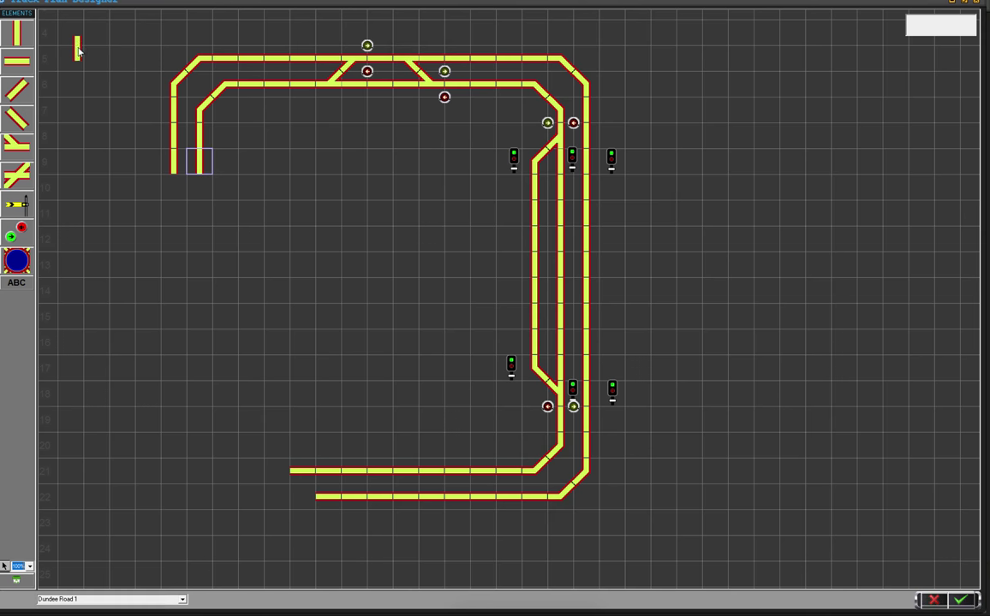
drag(76, 48, 199, 189)
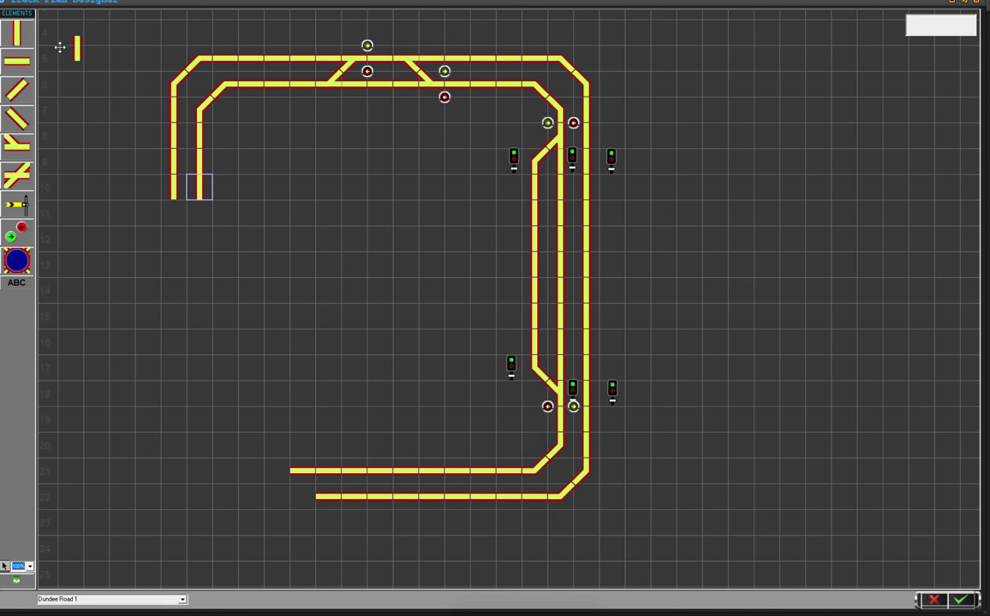
Add vertical straights in rows 11 to 13 to both west-side tracks in columns 6 and 7
drag(77, 58, 174, 214)
drag(77, 49, 199, 212)
drag(78, 48, 159, 190)
drag(171, 231, 197, 229)
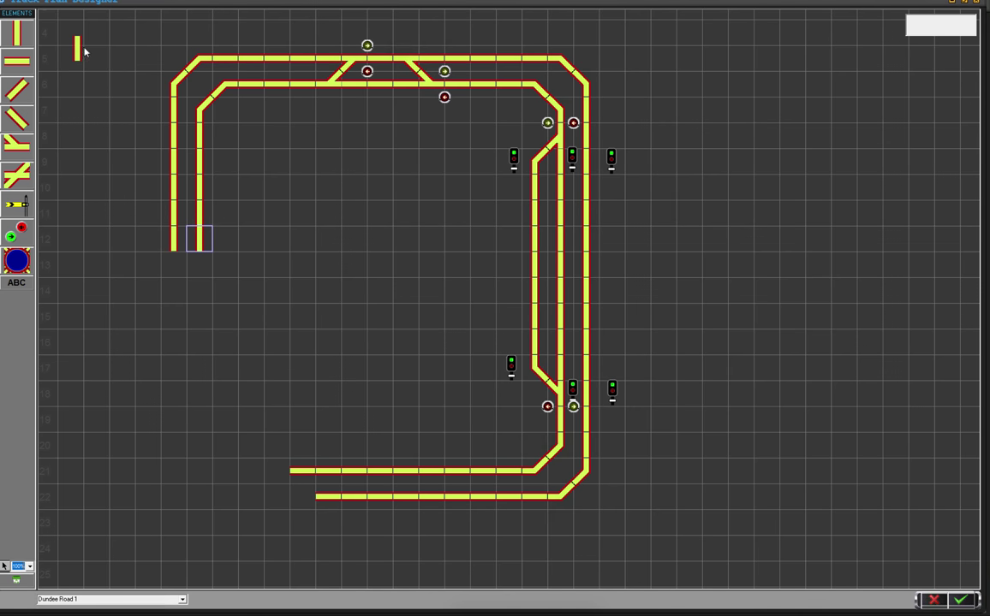
drag(120, 172, 175, 268)
drag(76, 49, 198, 271)
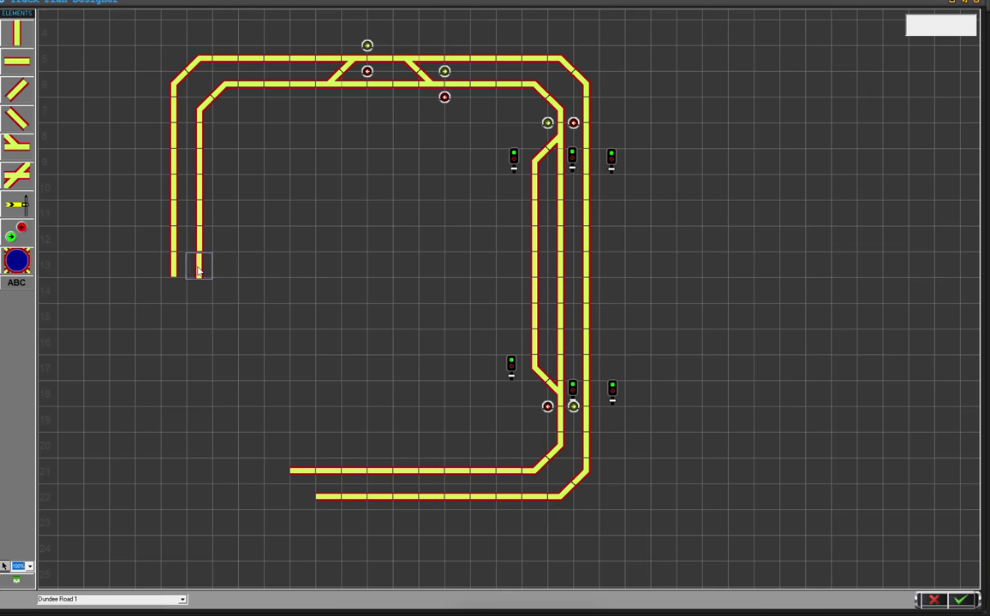
Continue the column 6 and column 7 tracks down with vertical straights in rows 14 to 16
click(18, 35)
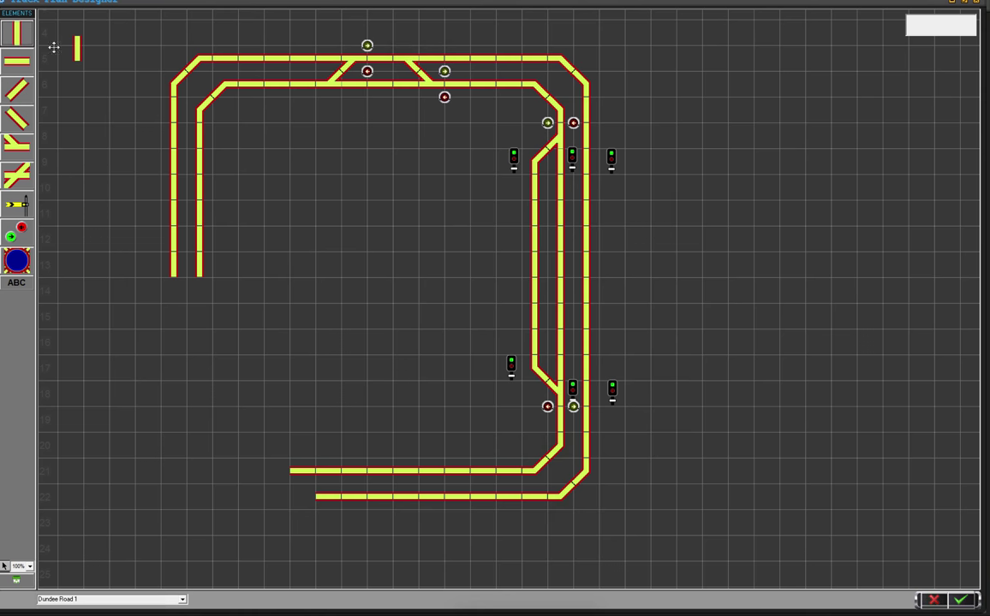
drag(77, 54, 175, 297)
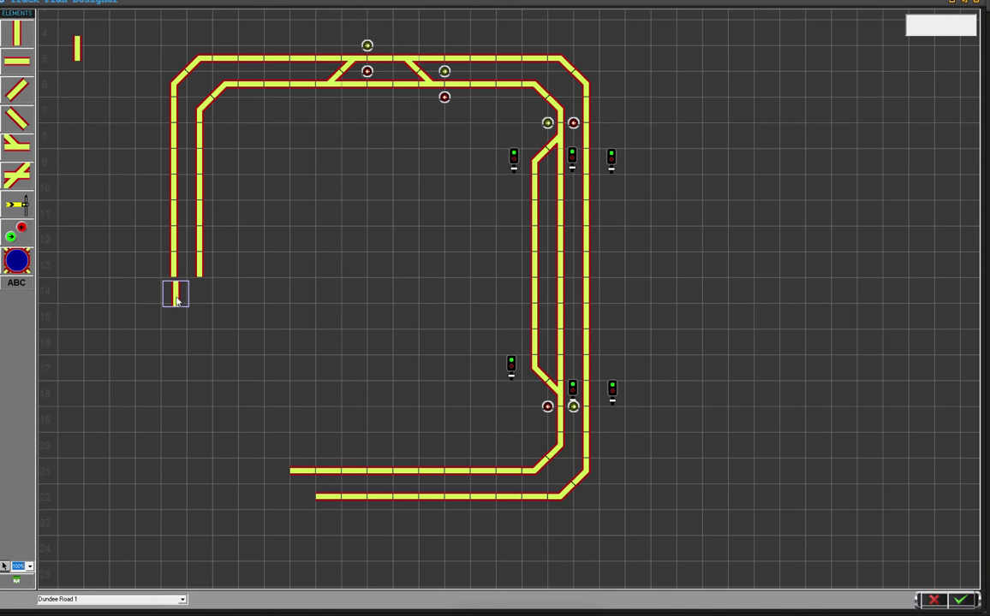
drag(75, 58, 202, 295)
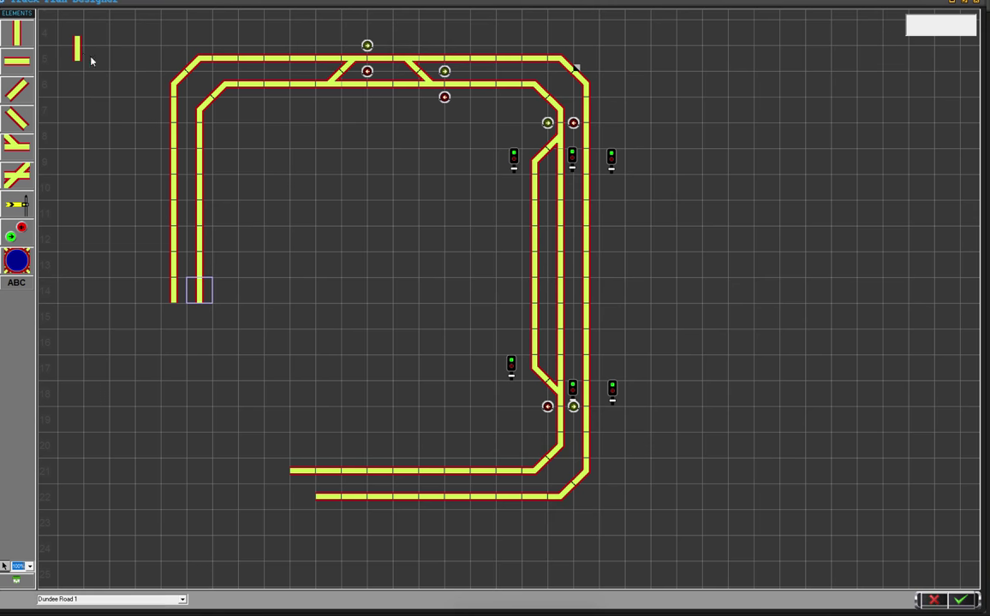
drag(173, 291, 199, 315)
drag(75, 50, 175, 350)
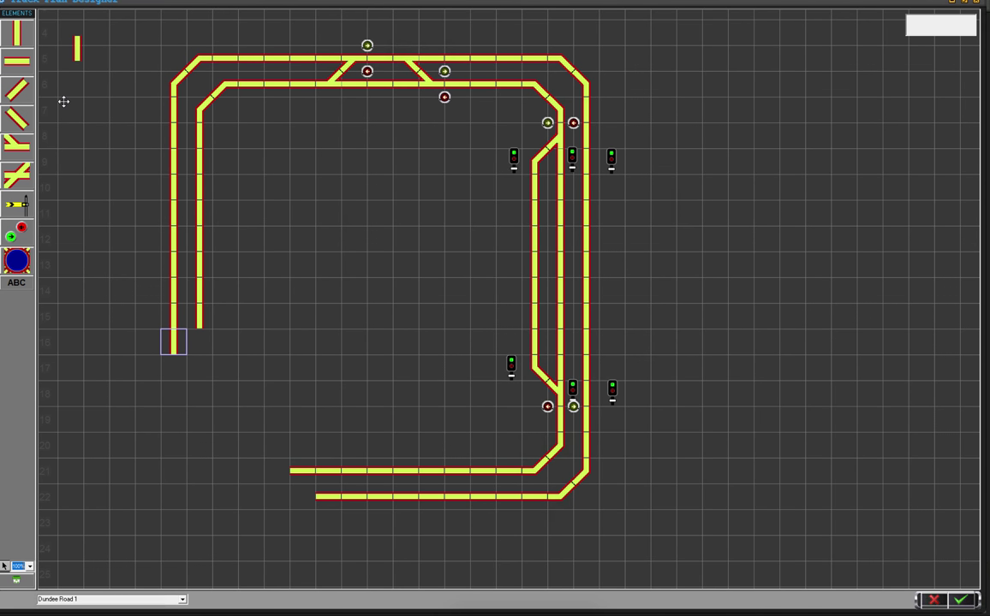
drag(75, 53, 199, 342)
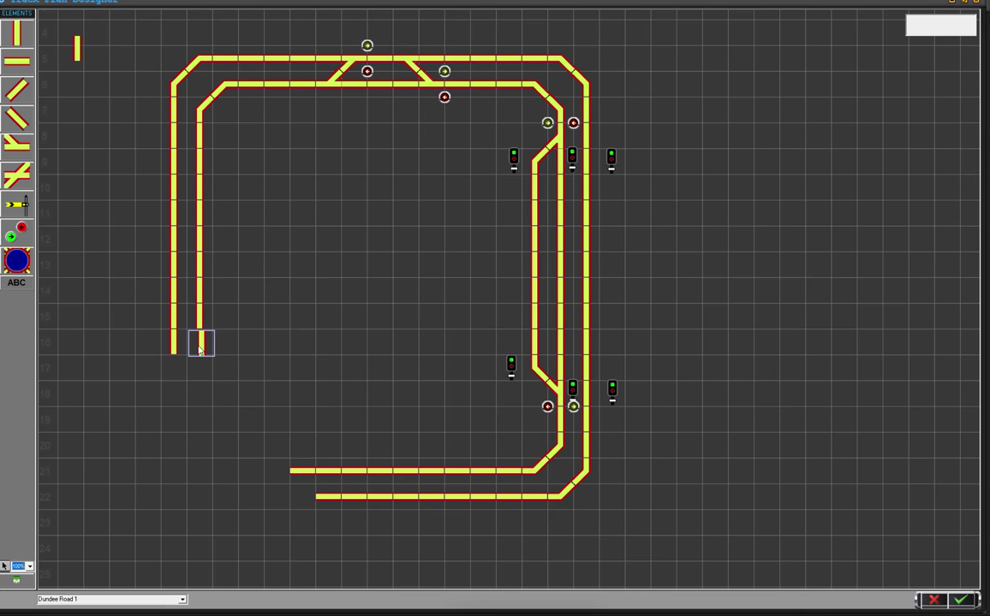
Extend only the outer column 6 track down through rows 17 to 20 with vertical straights
drag(76, 49, 174, 383)
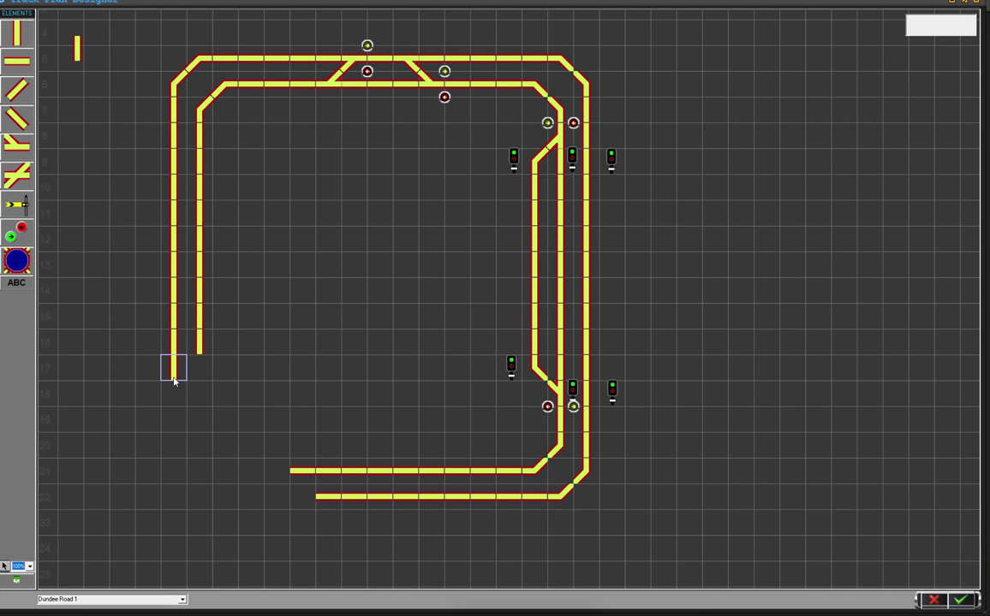
drag(174, 379, 175, 399)
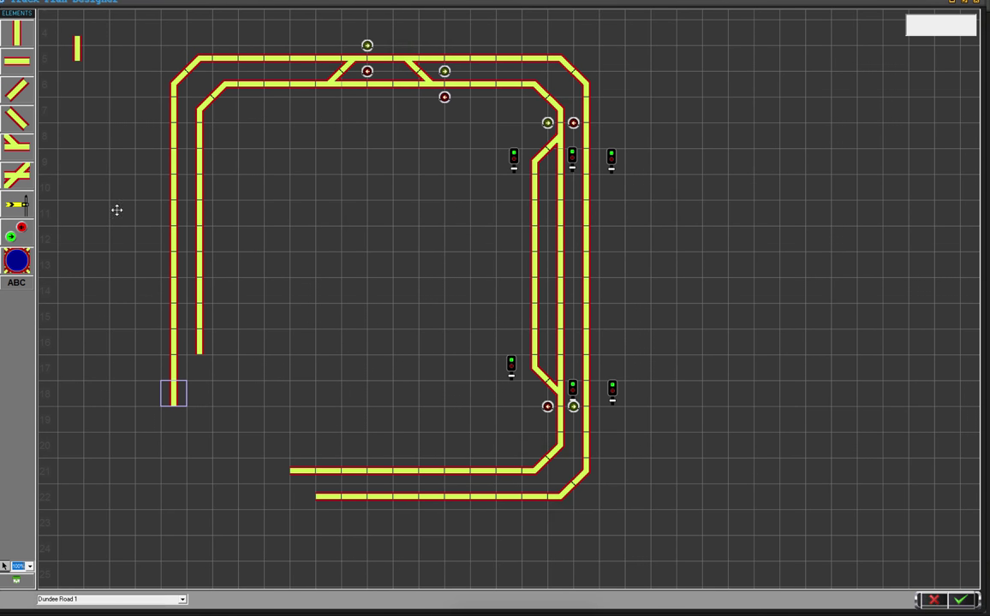
drag(16, 33, 176, 420)
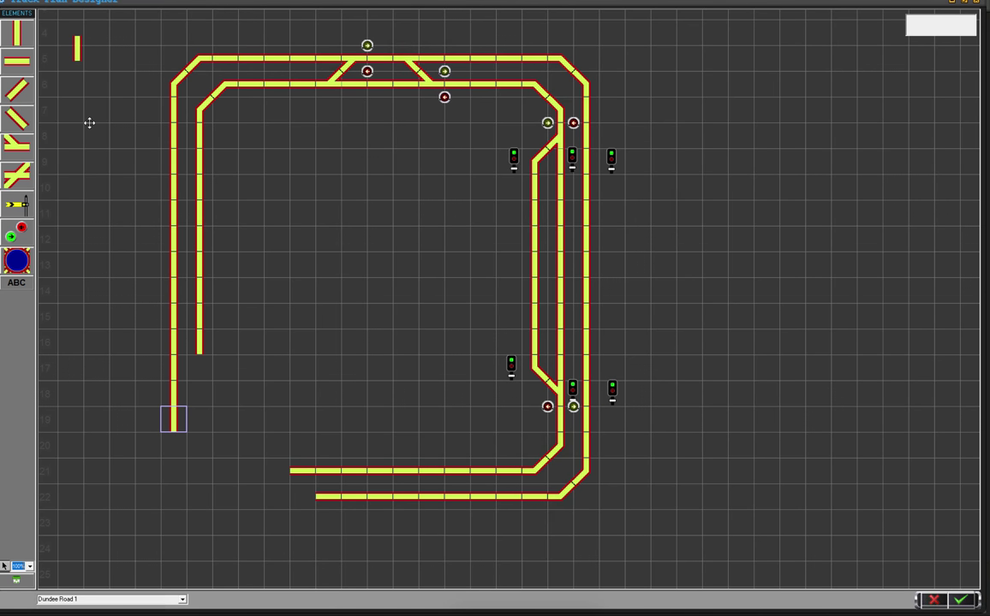
drag(75, 55, 177, 438)
drag(175, 438, 174, 439)
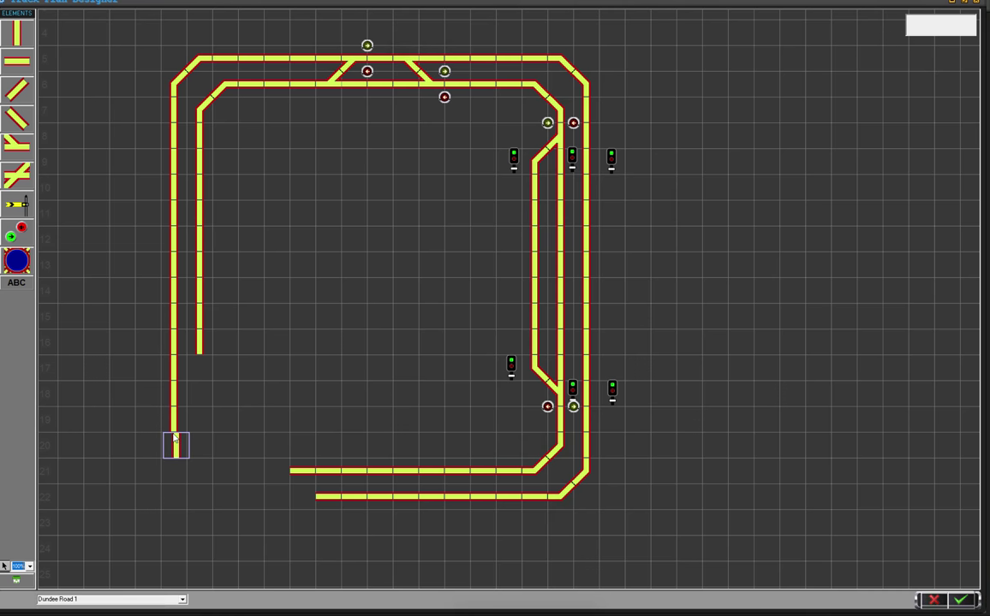
Curve the lower end of the column 6 track eastward with bends at column 6, row 21 and column 7, row 22
click(19, 111)
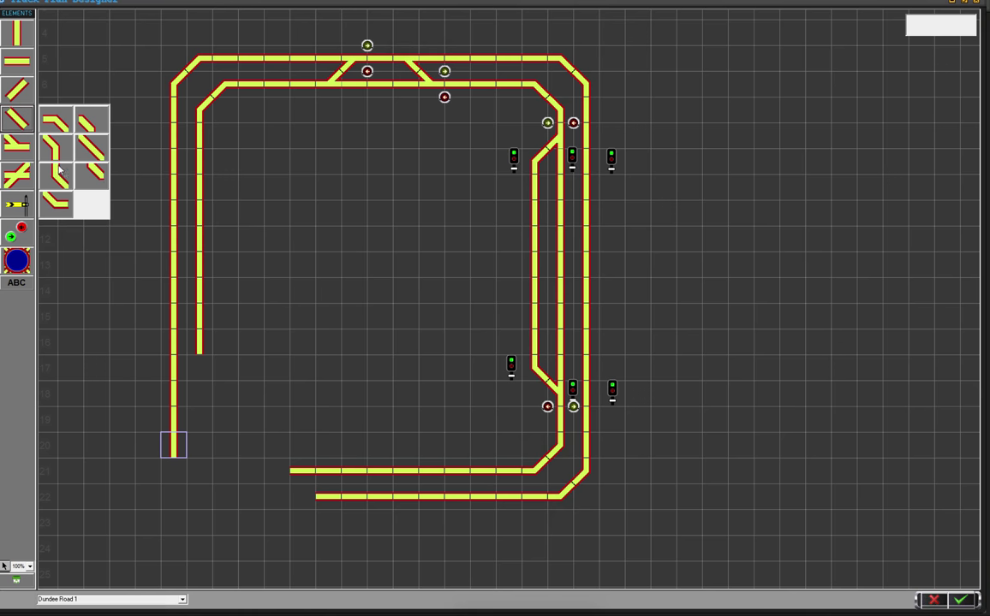
click(55, 169)
drag(82, 56, 175, 470)
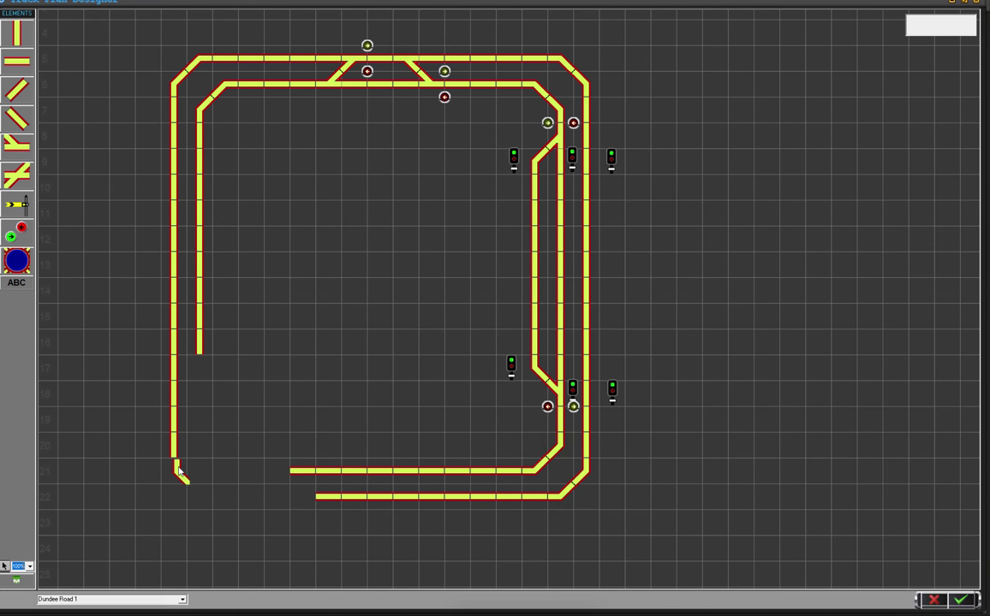
click(15, 106)
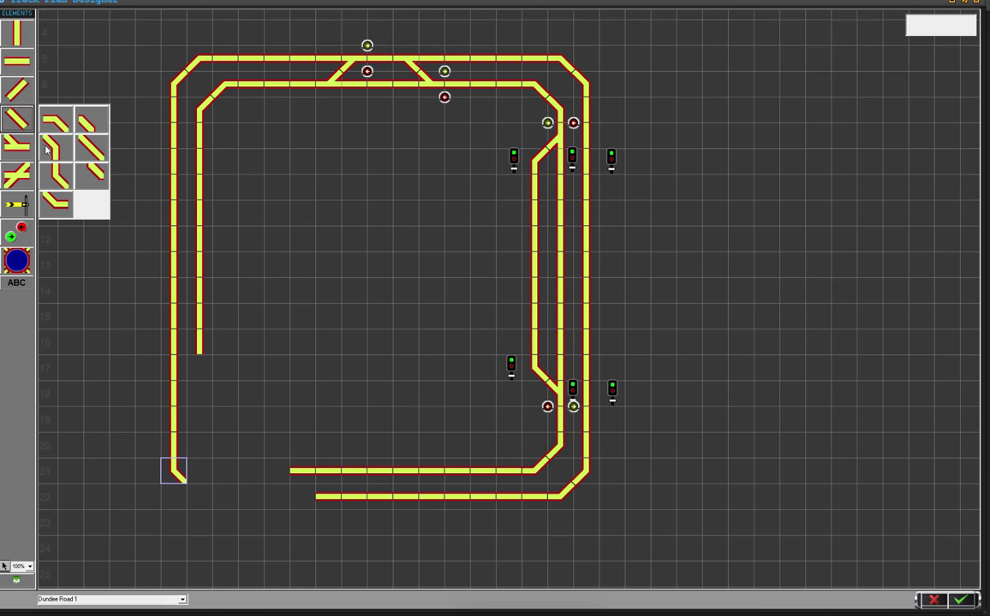
click(56, 189)
drag(75, 43, 203, 497)
Close the outer loop's bottom gap with horizontal straights in row 22, columns 8 to 11
click(18, 60)
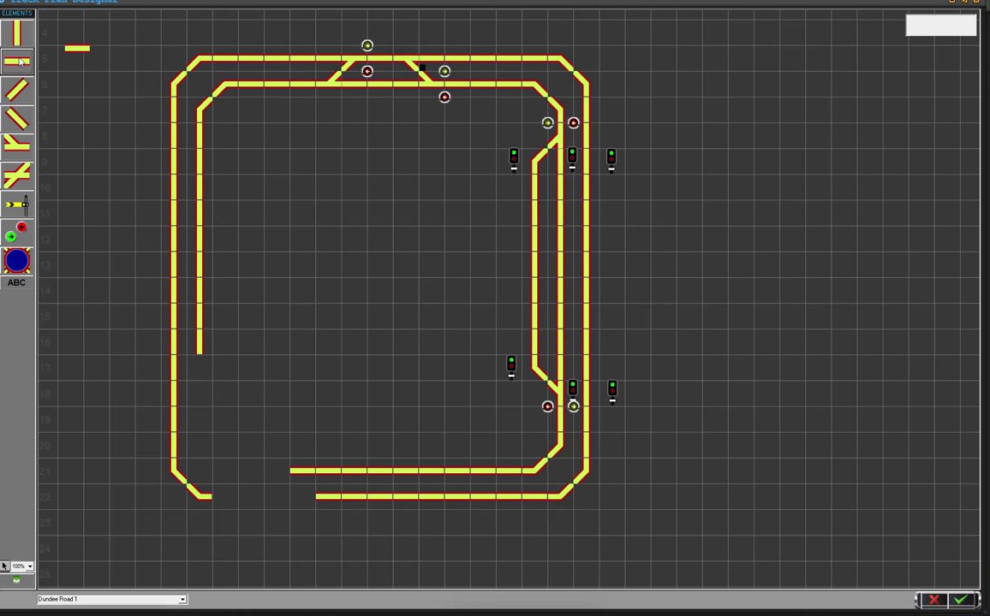
drag(81, 50, 229, 494)
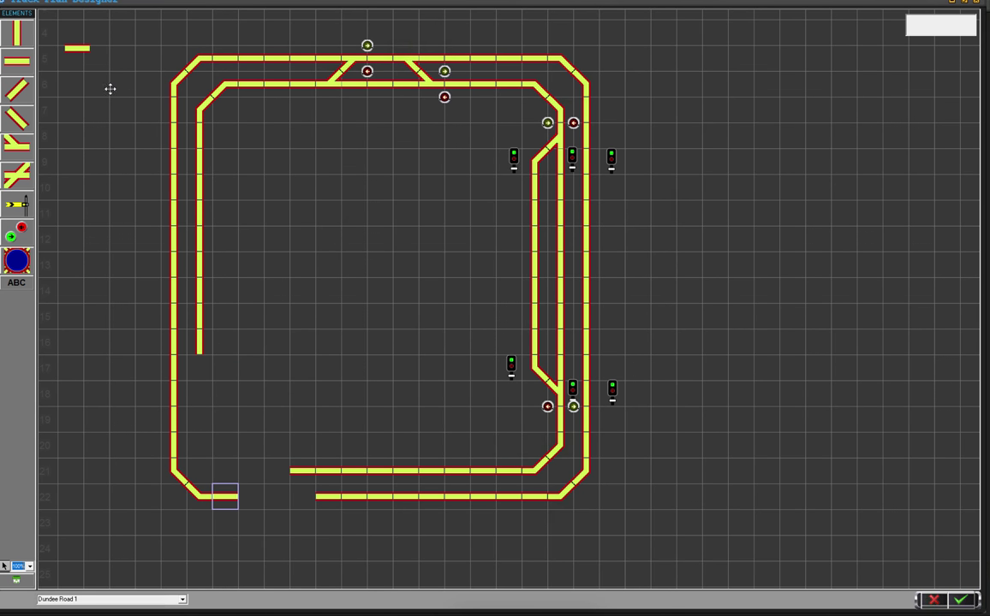
drag(249, 304, 251, 497)
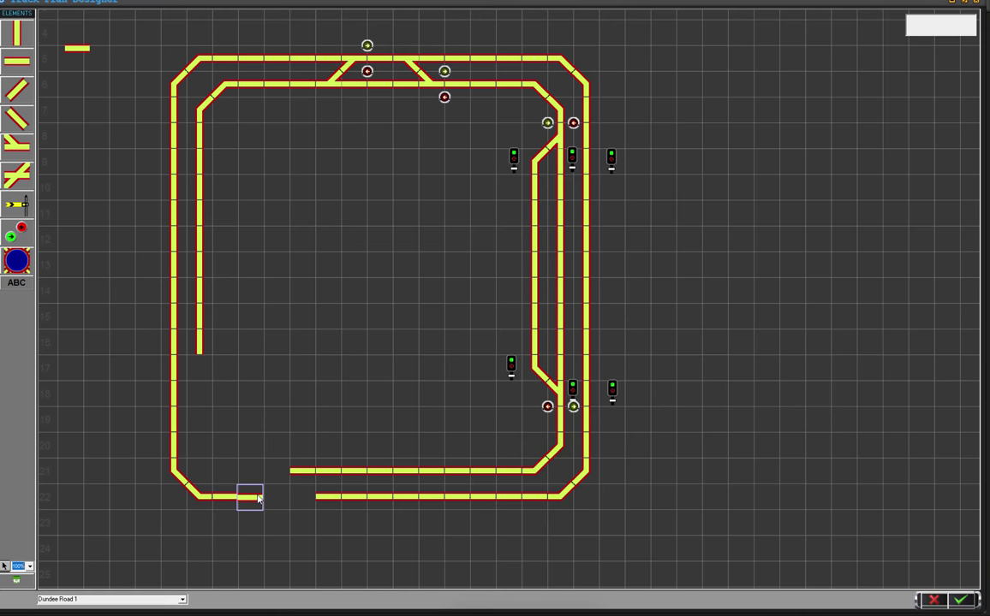
drag(76, 48, 281, 495)
drag(76, 48, 302, 496)
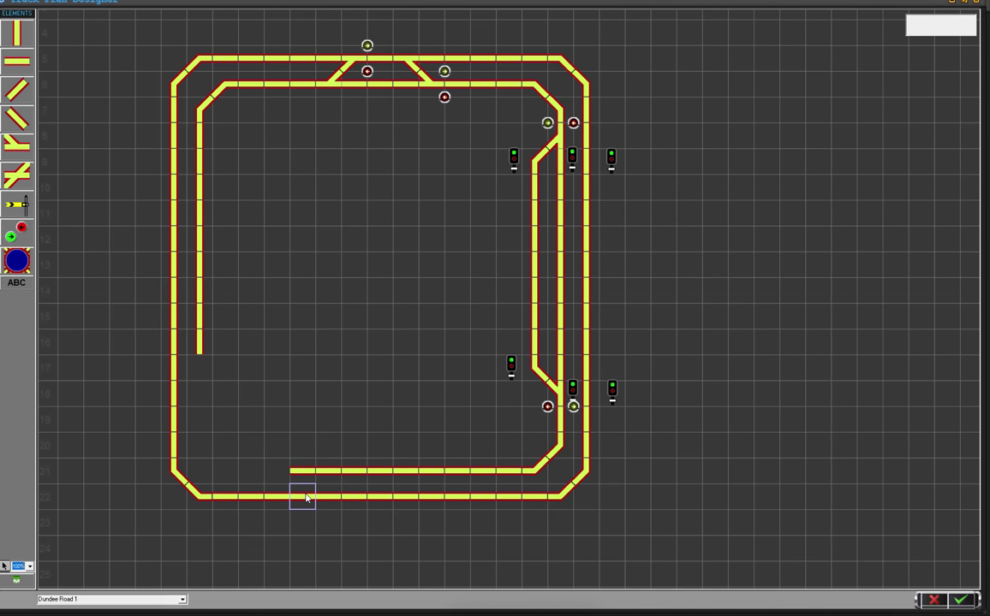
Extend the inner column 7 track down through rows 17 to 19 with vertical straights
click(16, 33)
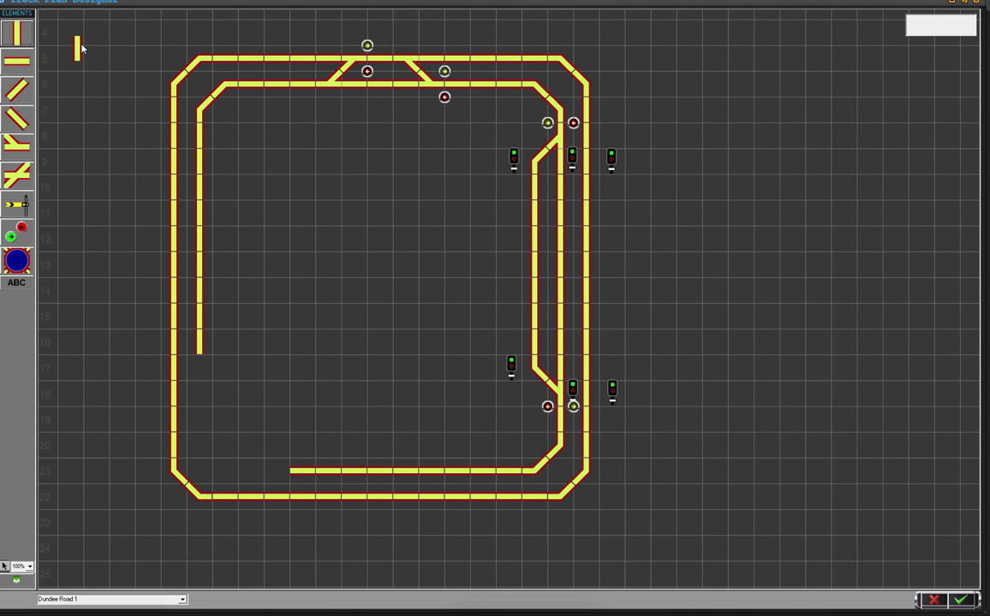
drag(159, 281, 199, 366)
click(16, 33)
drag(159, 287, 205, 402)
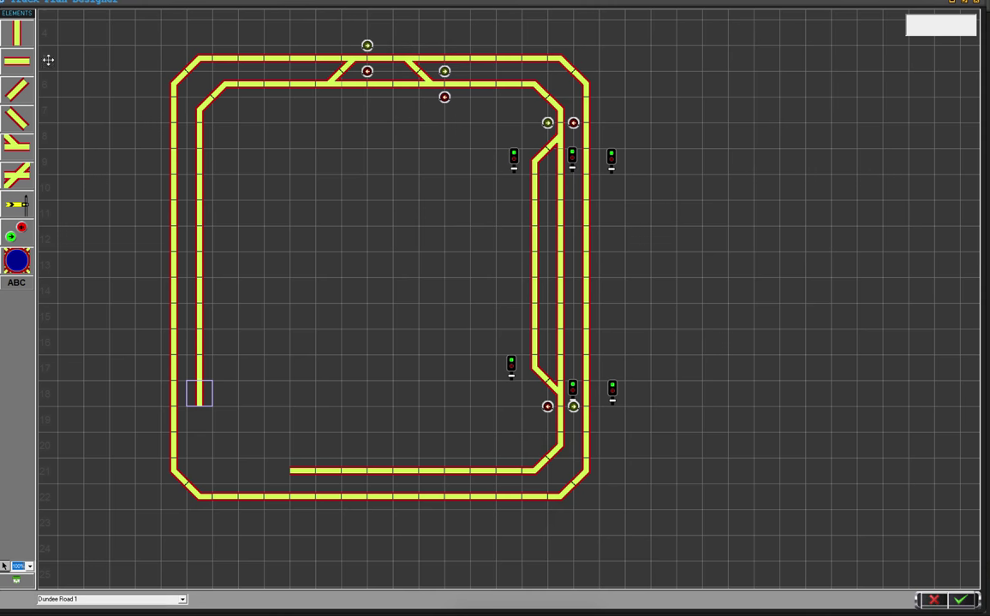
click(15, 34)
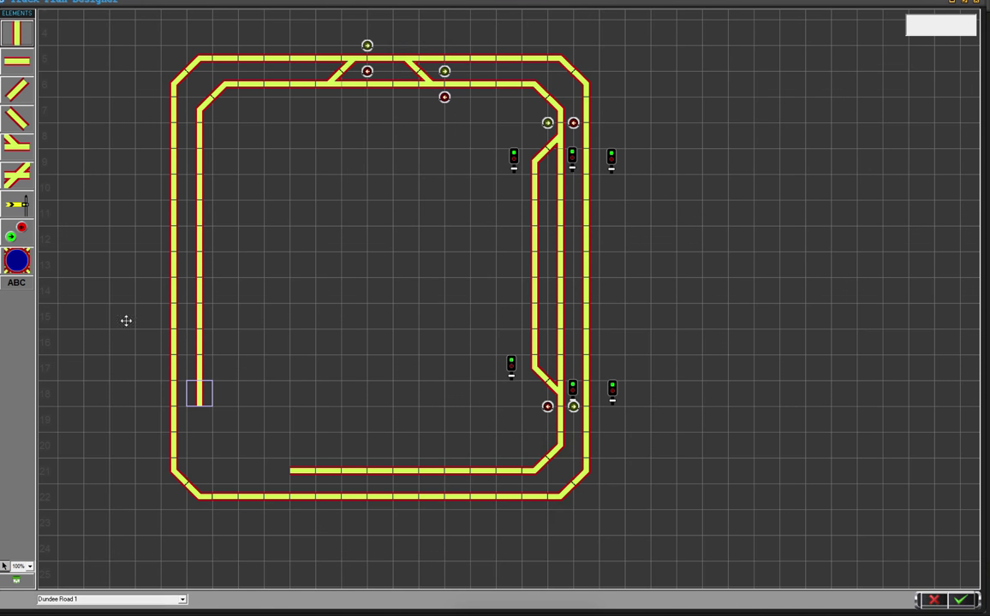
click(17, 33)
drag(73, 48, 200, 419)
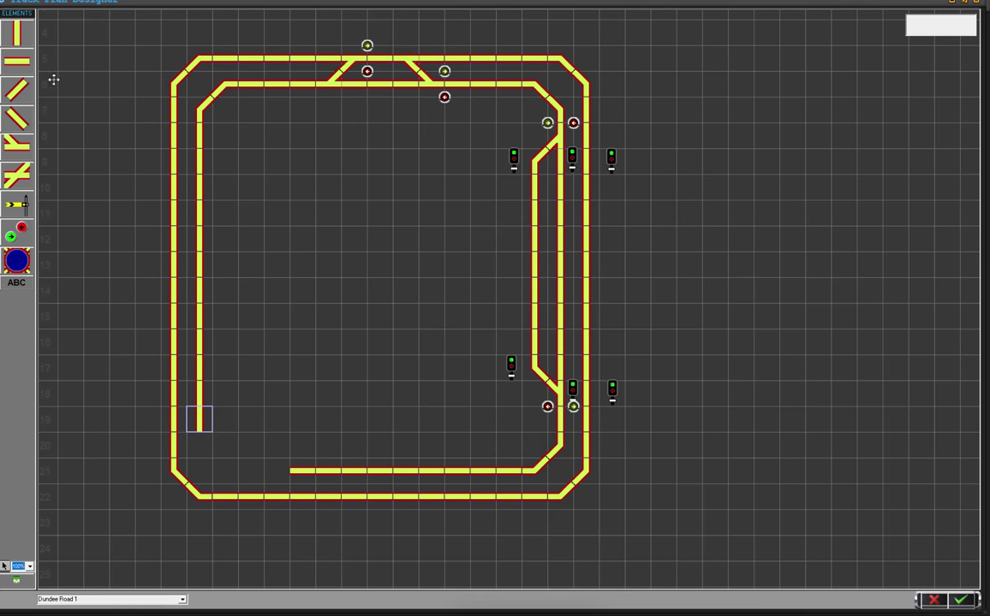
click(20, 32)
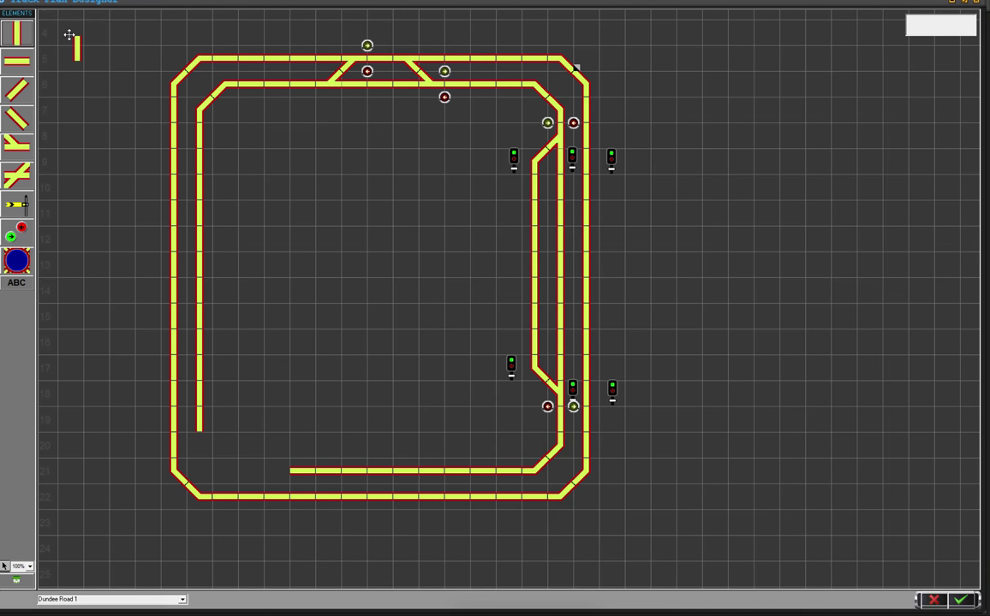
click(211, 443)
drag(214, 438, 227, 416)
click(16, 581)
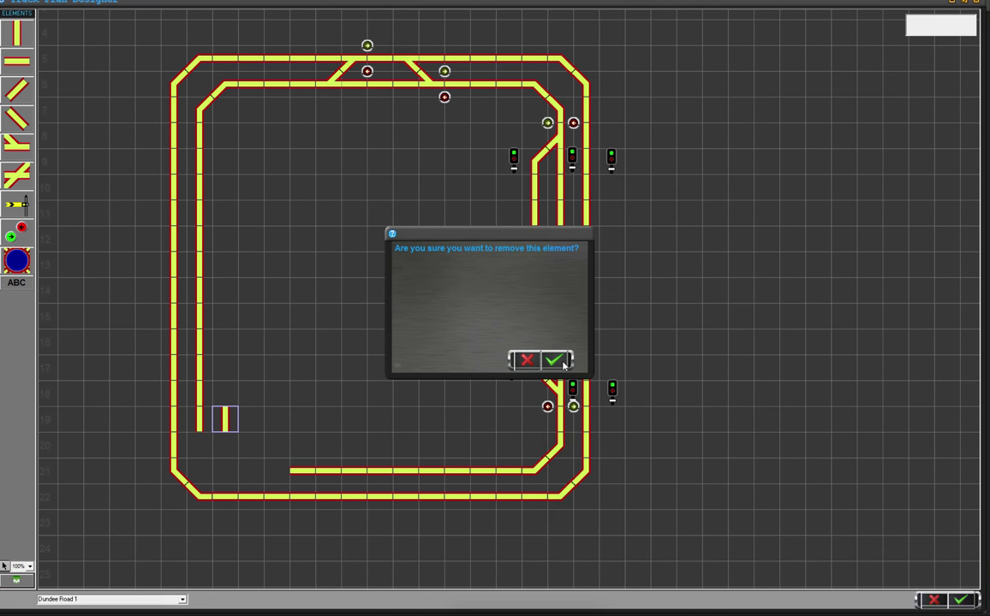
click(553, 360)
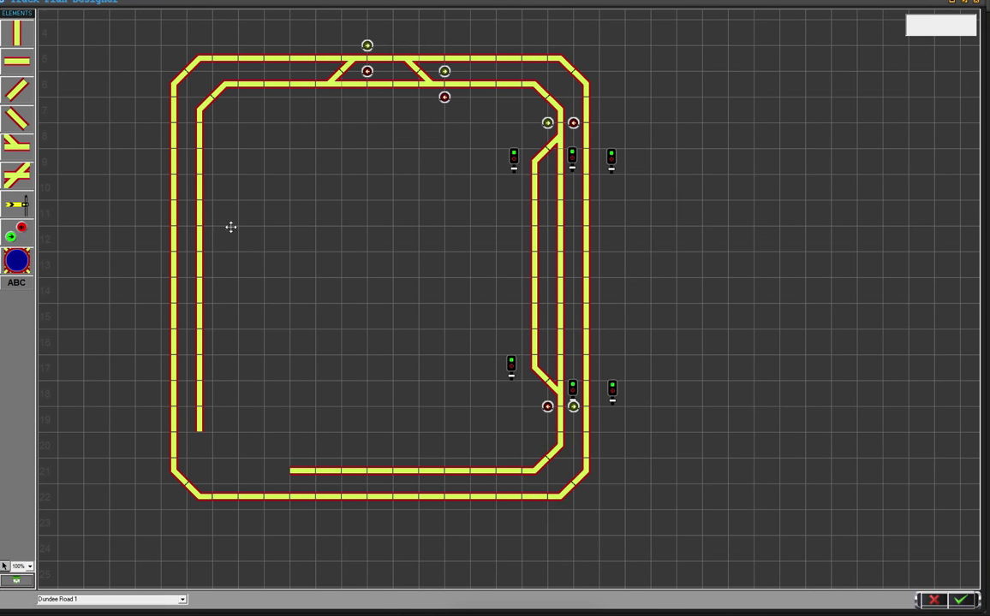
Curve the lower end of the inner track eastward with bends at column 7, row 20 and column 8, row 21
click(18, 110)
click(59, 175)
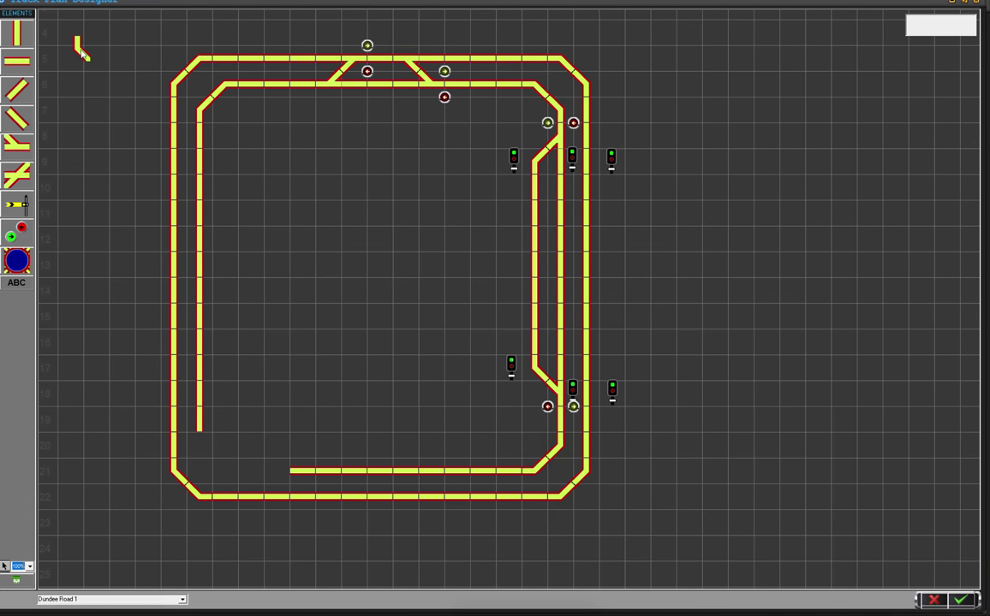
drag(82, 49, 202, 442)
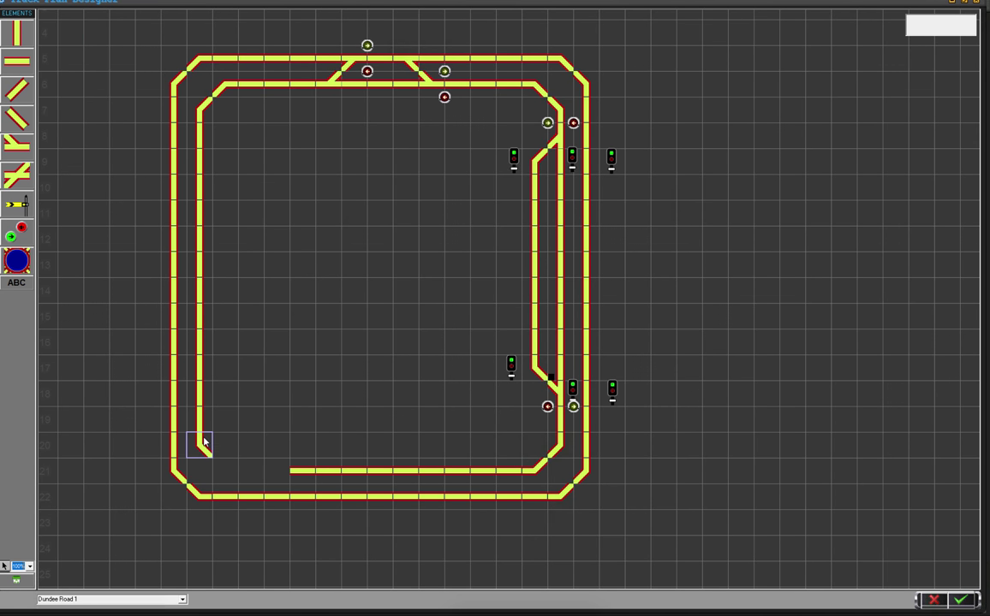
click(26, 124)
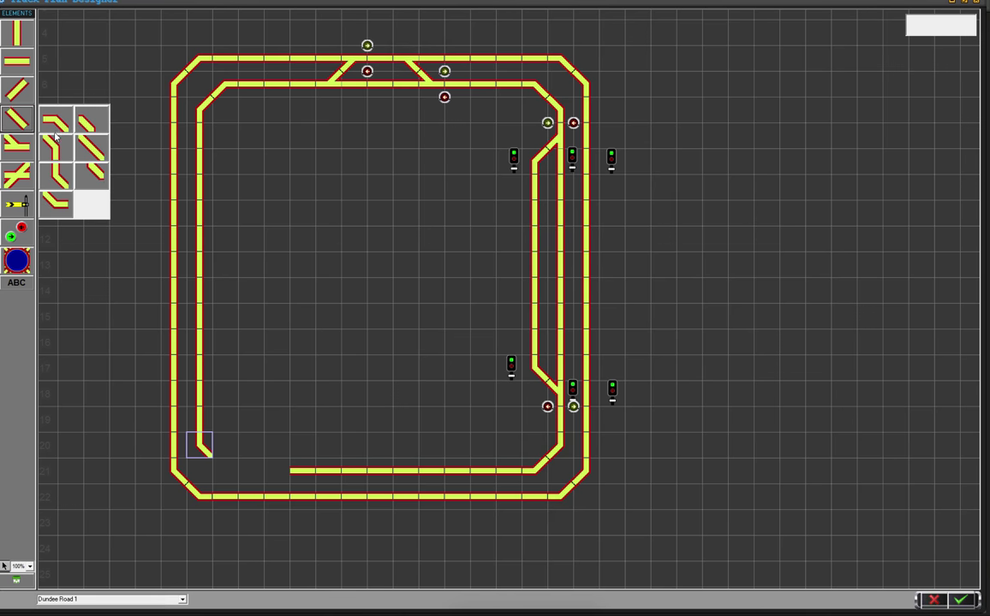
click(55, 201)
drag(83, 57, 77, 70)
drag(101, 111, 240, 492)
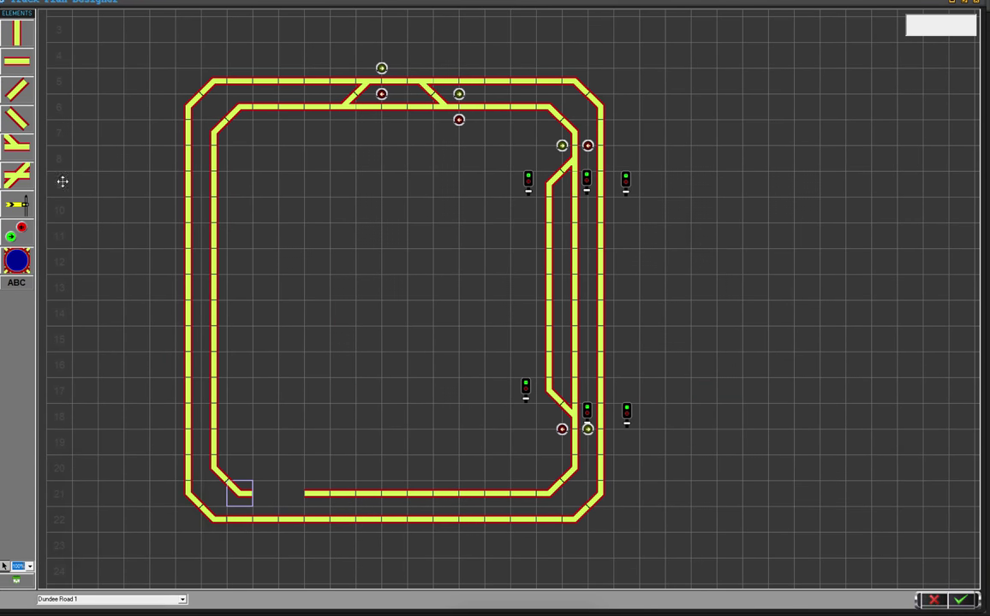
Close the inner loop's bottom gap with horizontal straights in row 21, columns 9 and 10
click(16, 59)
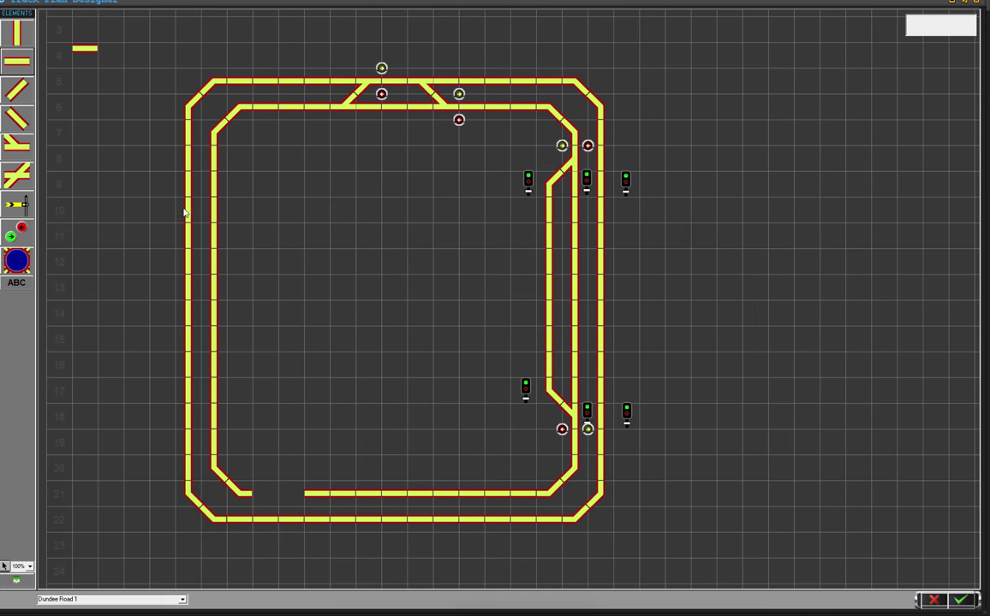
click(265, 493)
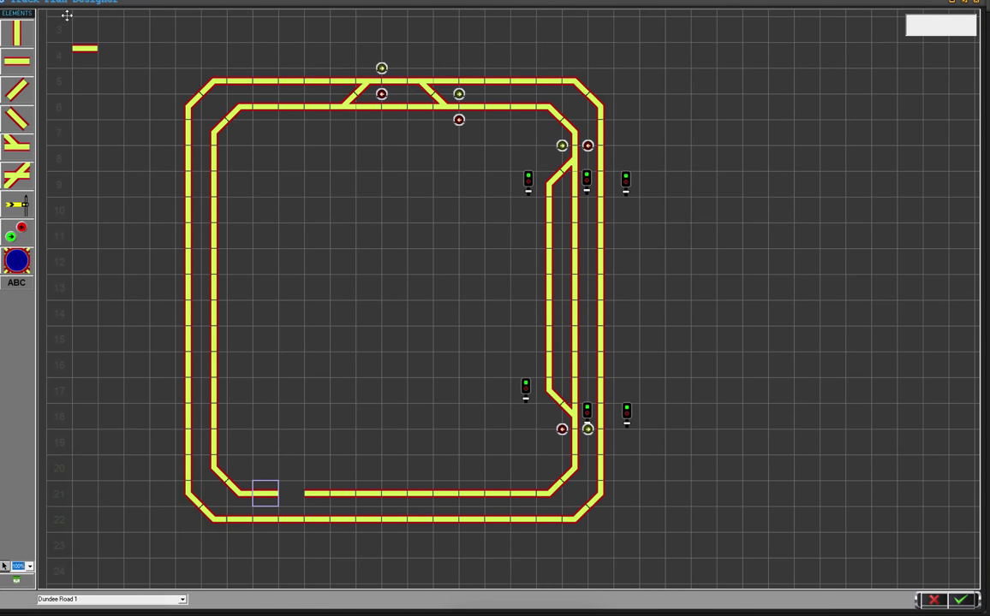
drag(86, 57, 294, 496)
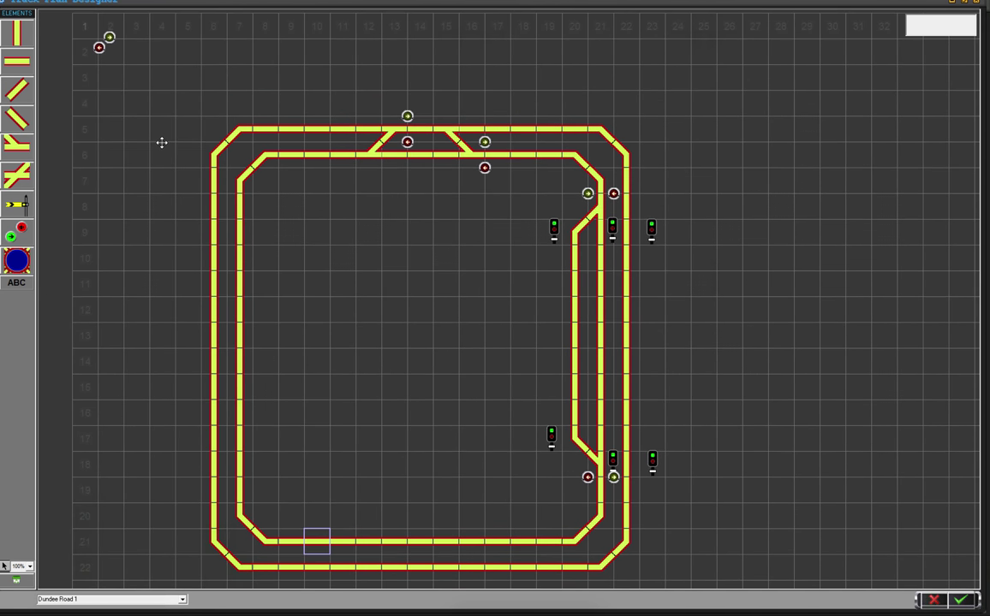
Remove the stray pair of point buttons near column 2, row 1
click(105, 34)
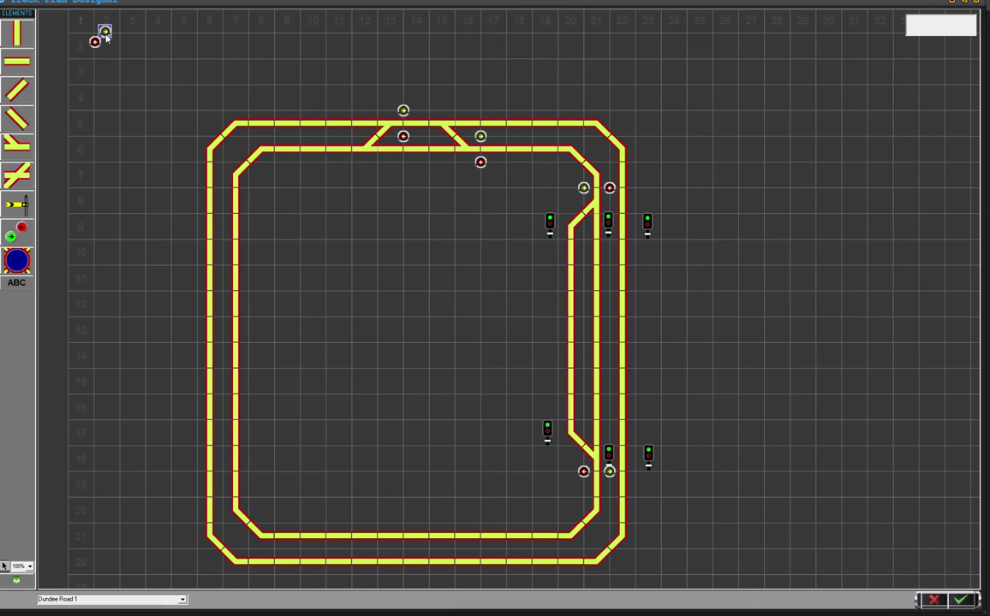
click(16, 581)
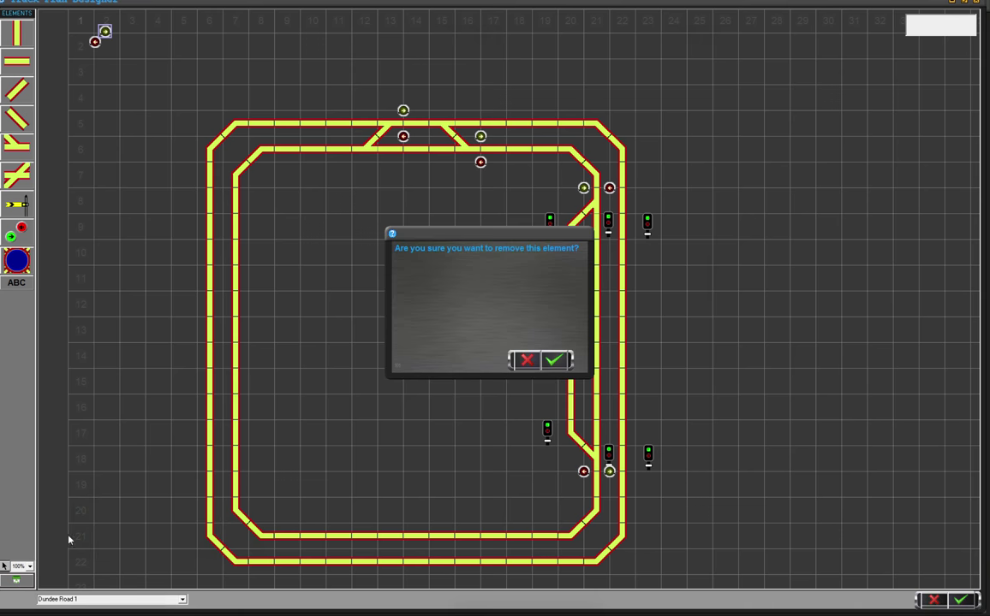
click(555, 361)
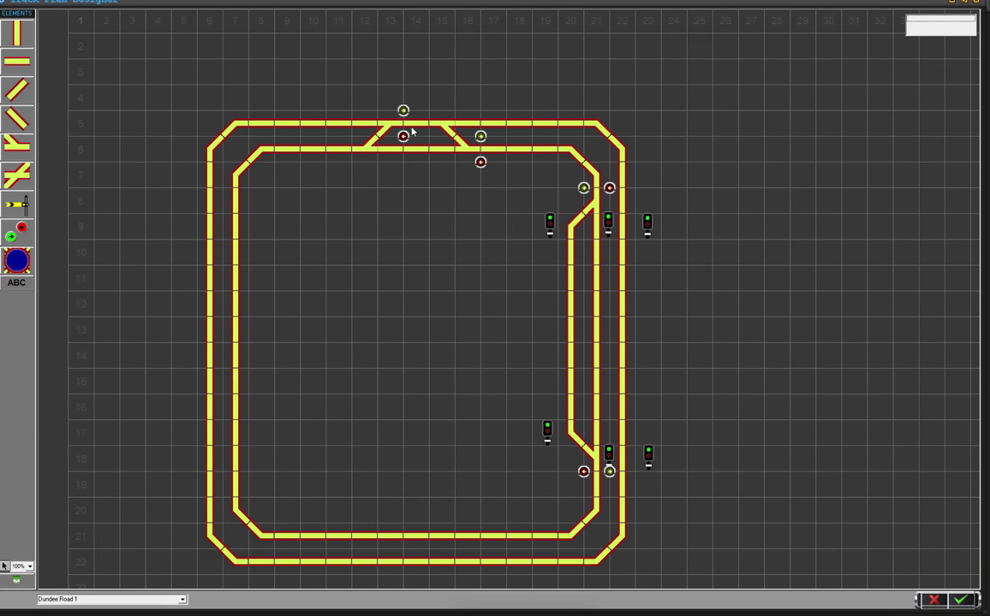
Set the passing loop's upper point to decoder port 3, type Hornby R8247 4-port decoder, start-up position Left
click(583, 189)
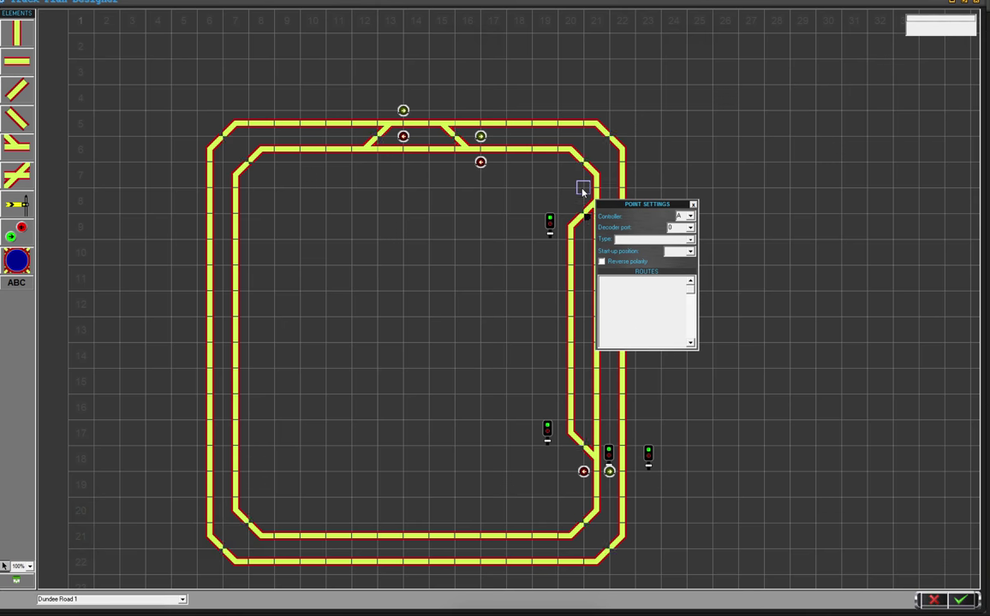
click(690, 228)
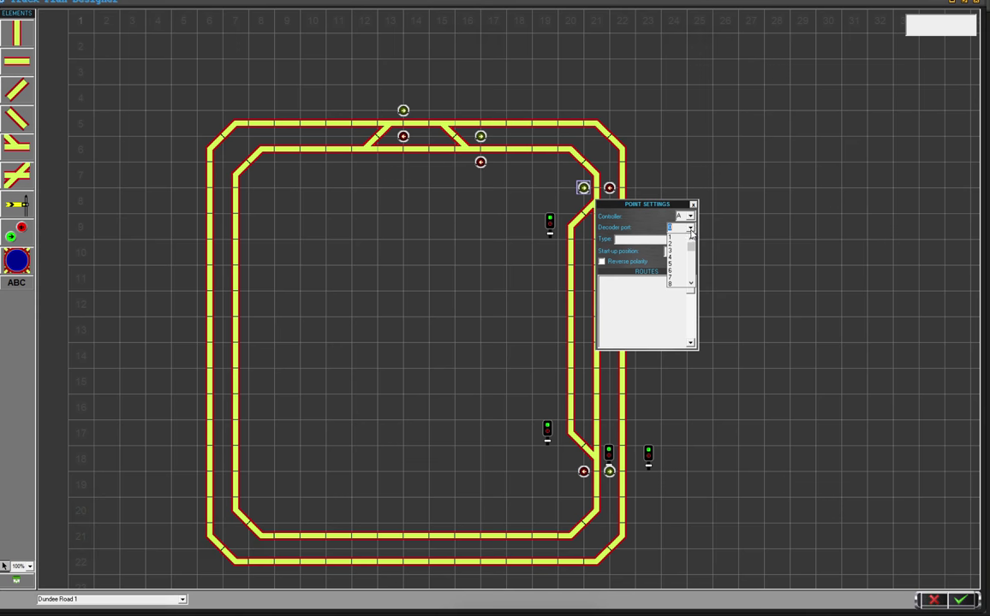
click(677, 250)
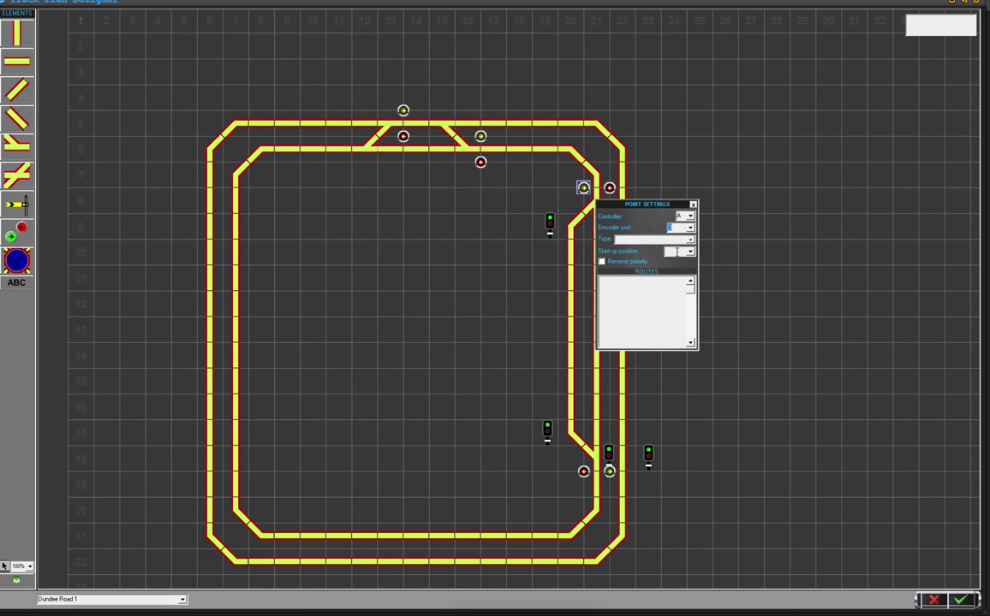
click(690, 239)
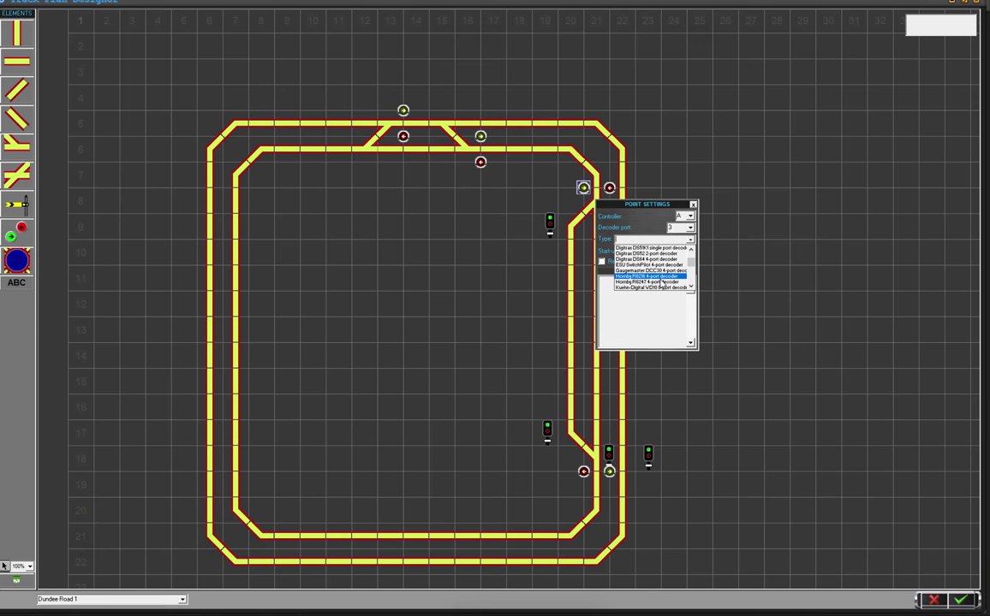
click(660, 281)
click(689, 251)
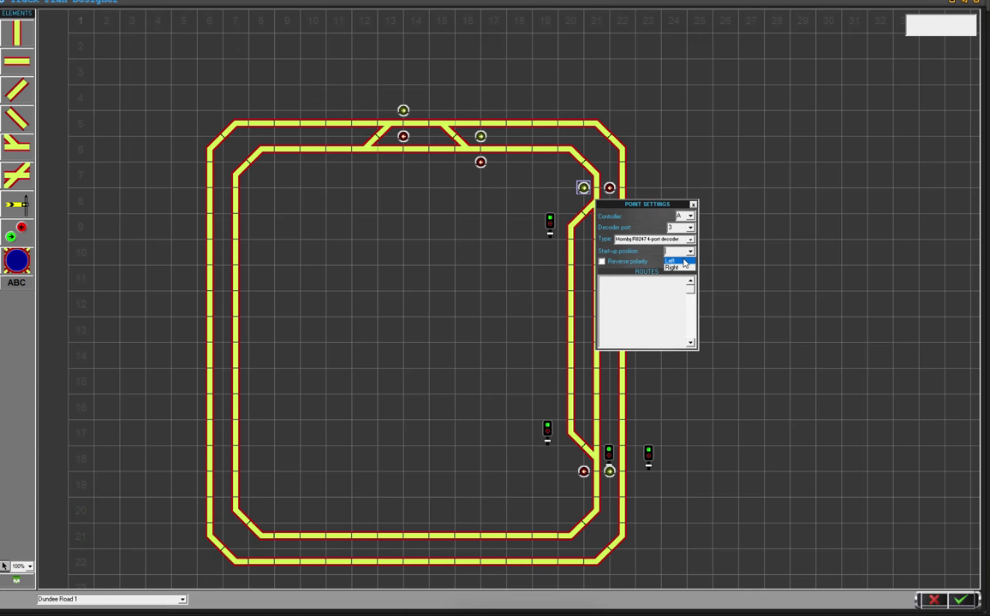
click(685, 261)
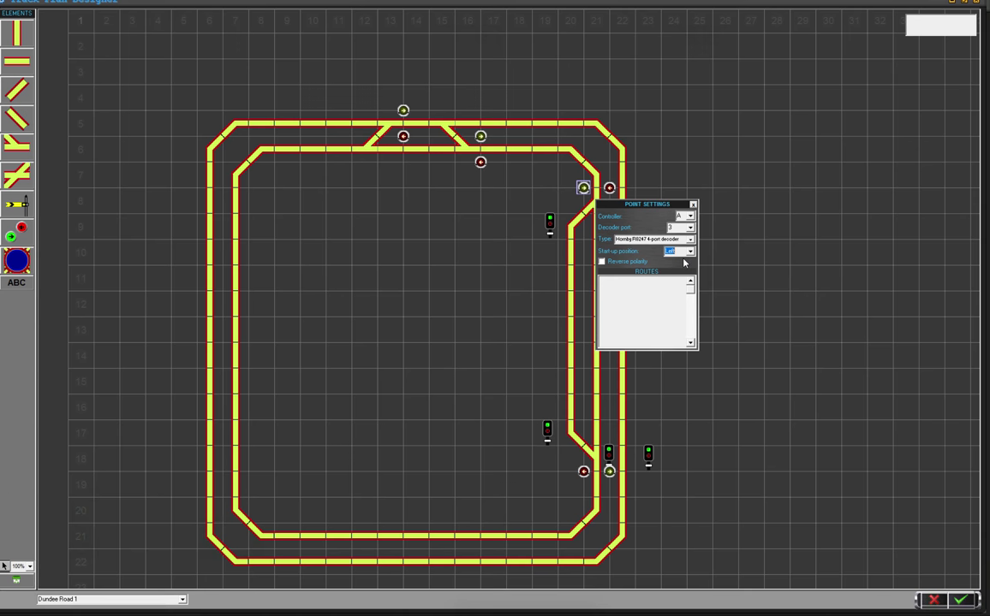
click(693, 204)
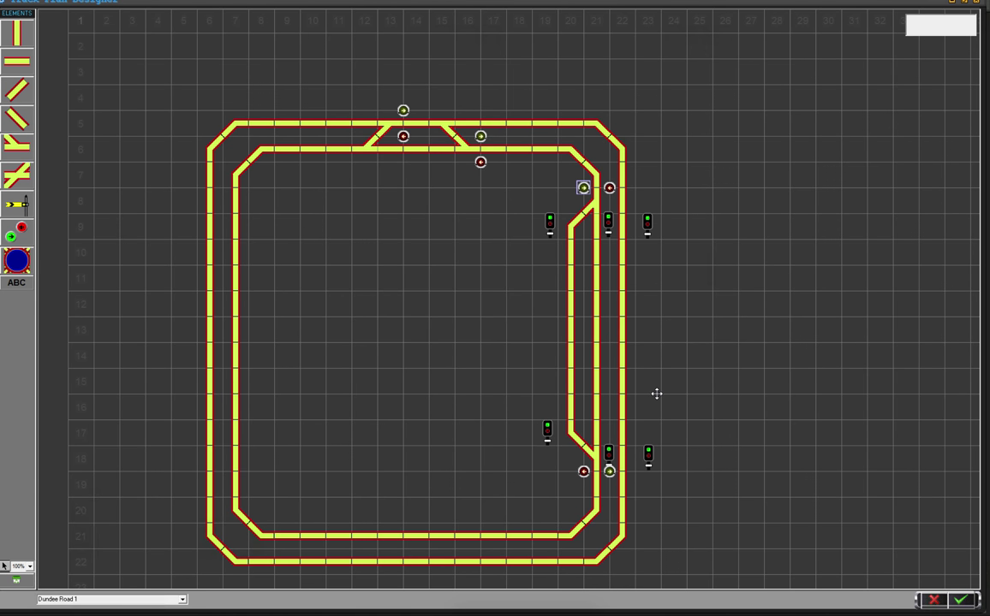
Save the track plan over the existing Dundee Road 1 plan and return to the main control screen
click(960, 601)
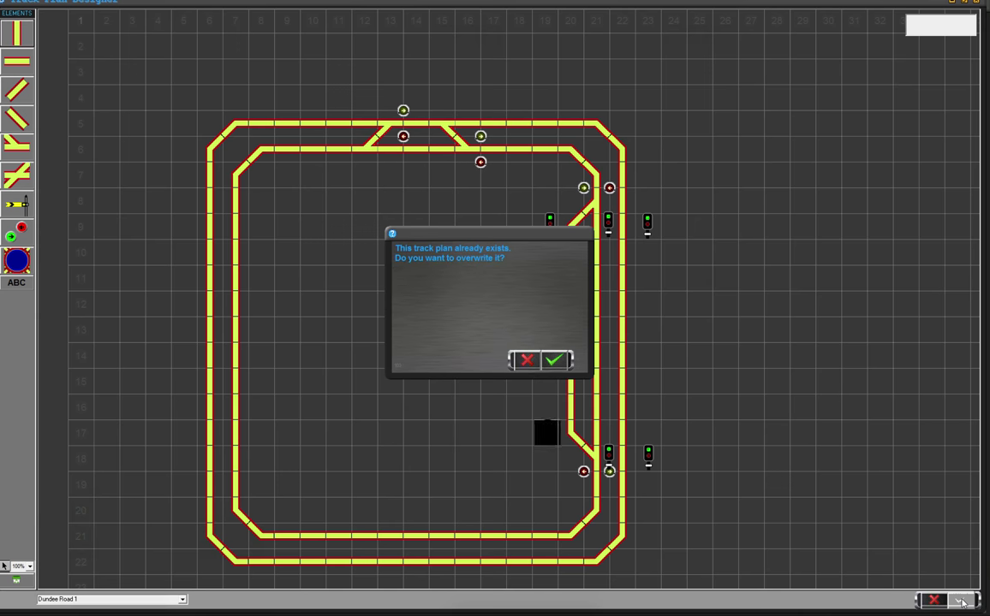
click(553, 361)
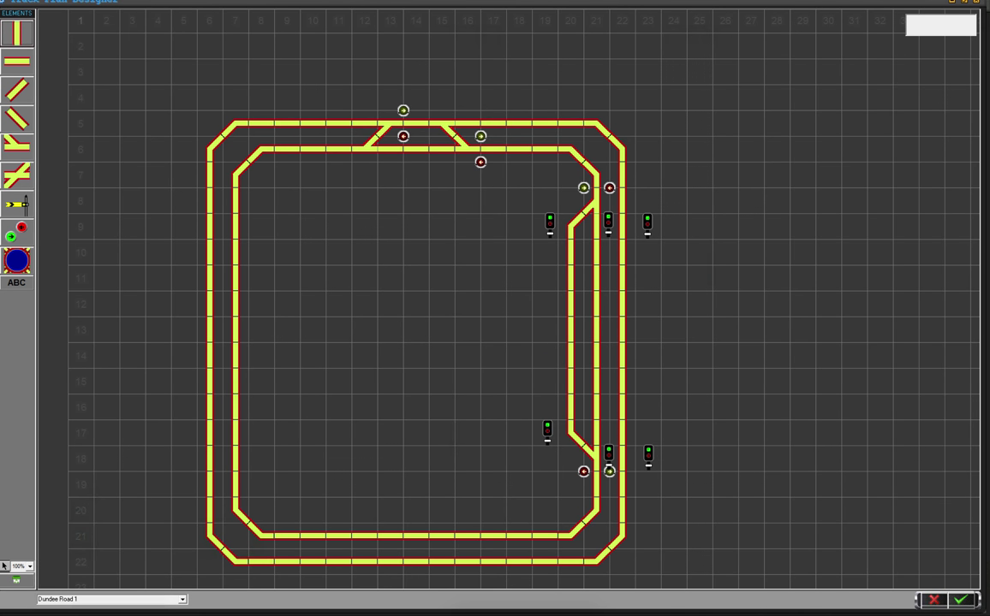
click(934, 602)
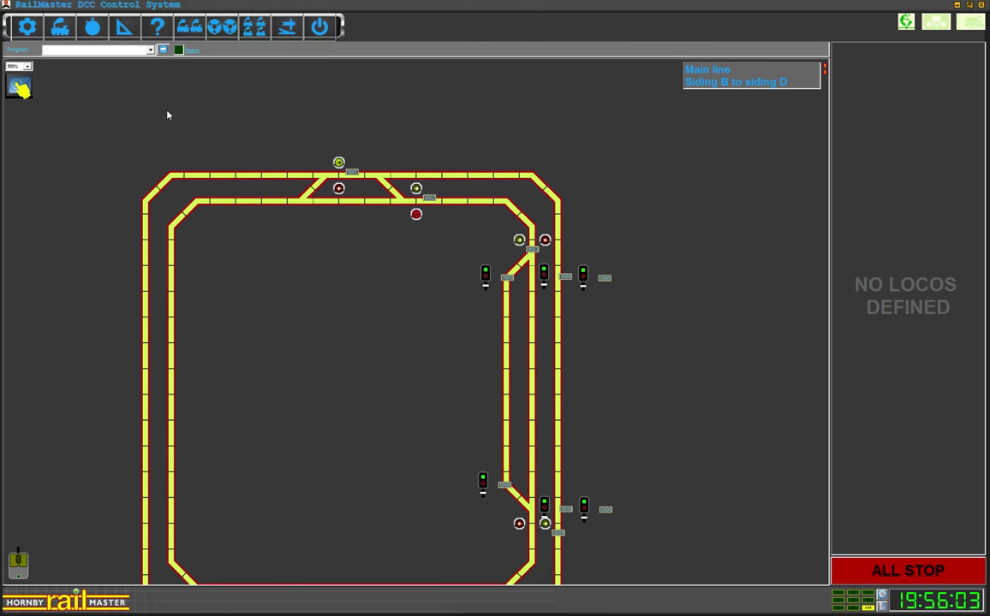
Test the passing loop's upper point in both directions, finishing with its green button
drag(301, 294, 316, 277)
click(537, 219)
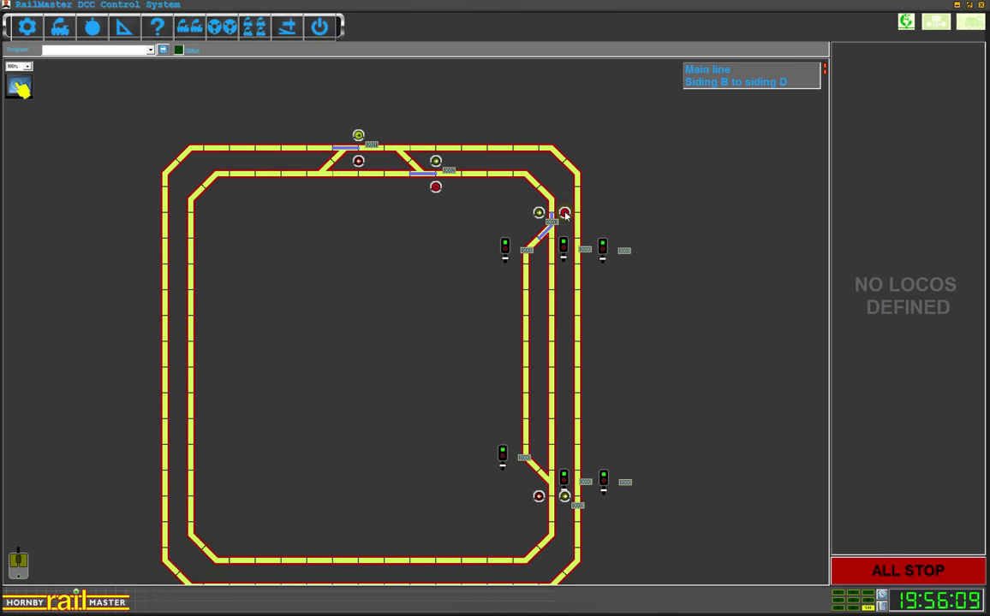
click(541, 212)
click(539, 212)
Switch all six colour light signals around the passing loop to red
scroll(495, 359, down, 2)
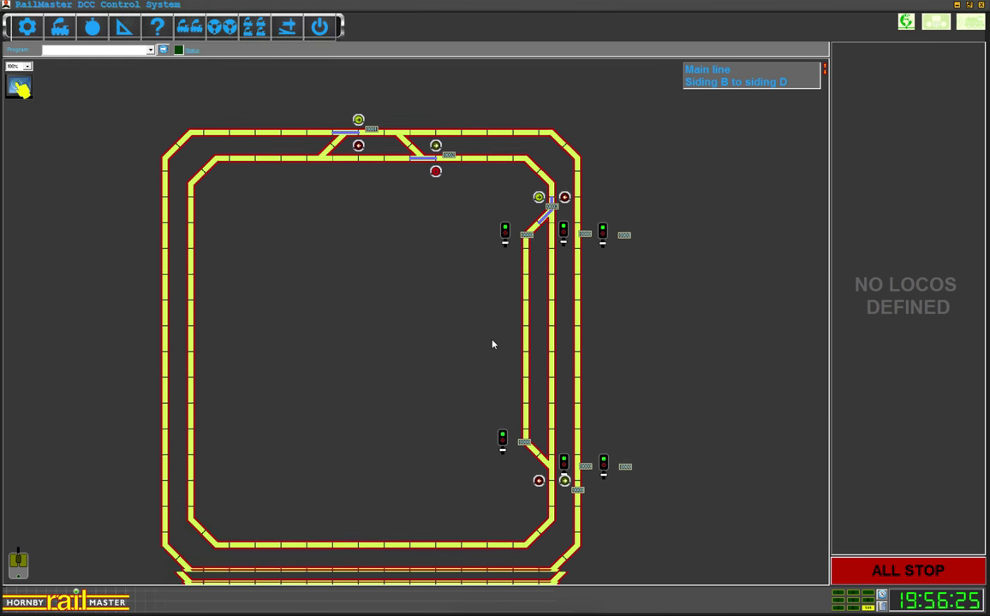
scroll(495, 342, down, 1)
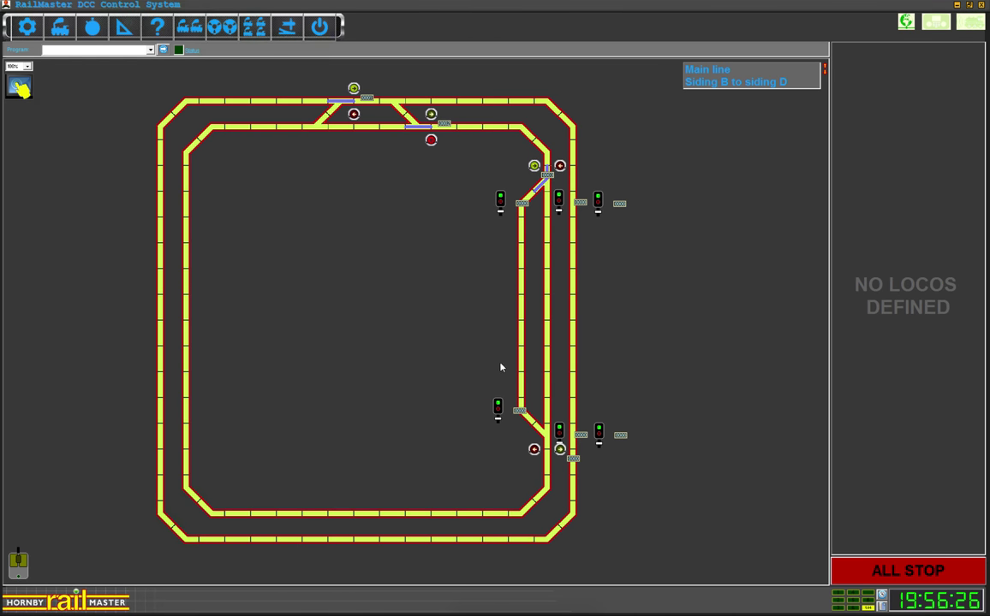
click(501, 416)
click(562, 440)
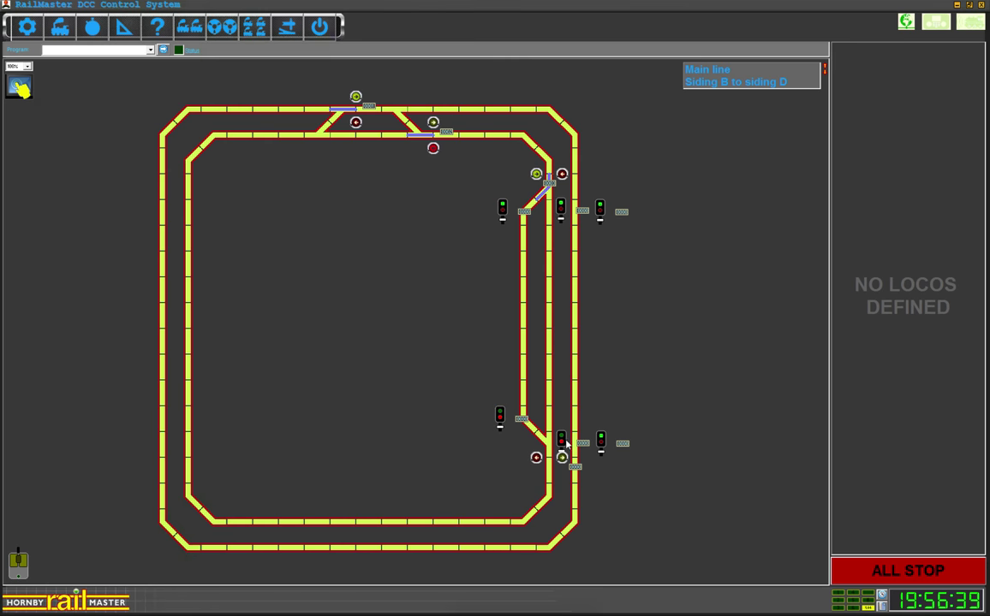
click(601, 441)
click(503, 211)
click(562, 210)
click(602, 215)
Switch the three signals at the lower end of the passing loop back to green
click(500, 418)
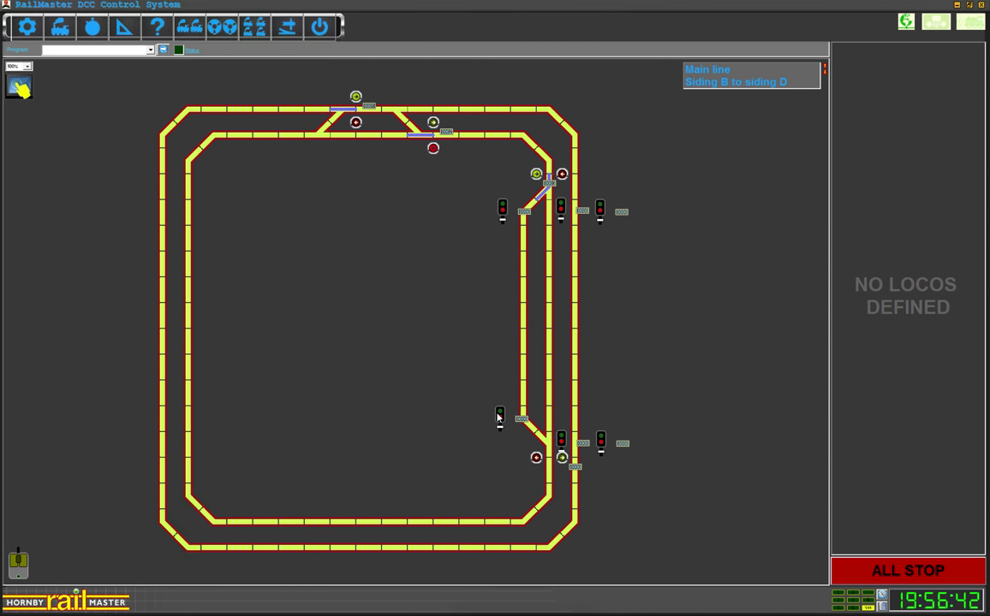
click(565, 441)
click(602, 444)
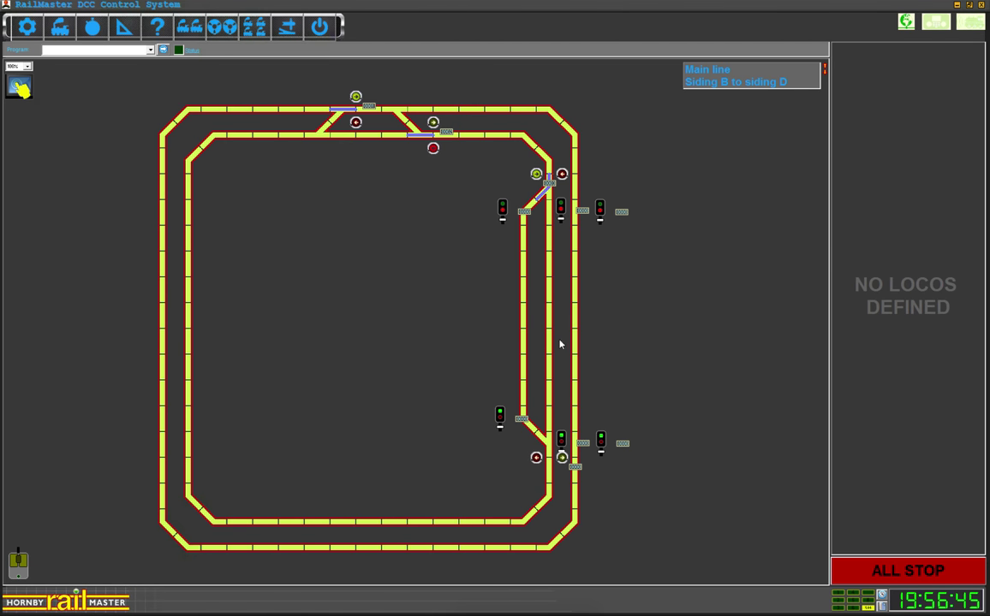